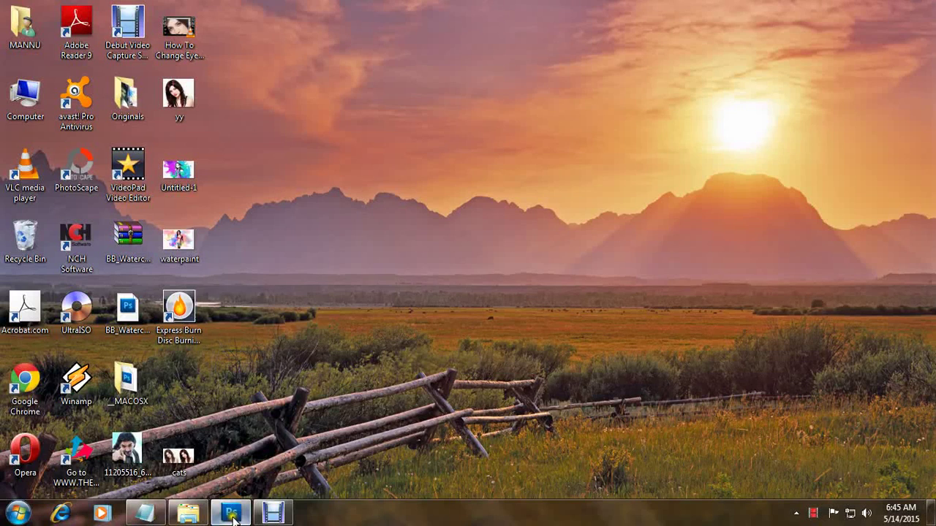
# - Bring up the watercolor tutorial notes and highlight the first step
pyautogui.click(232, 516)
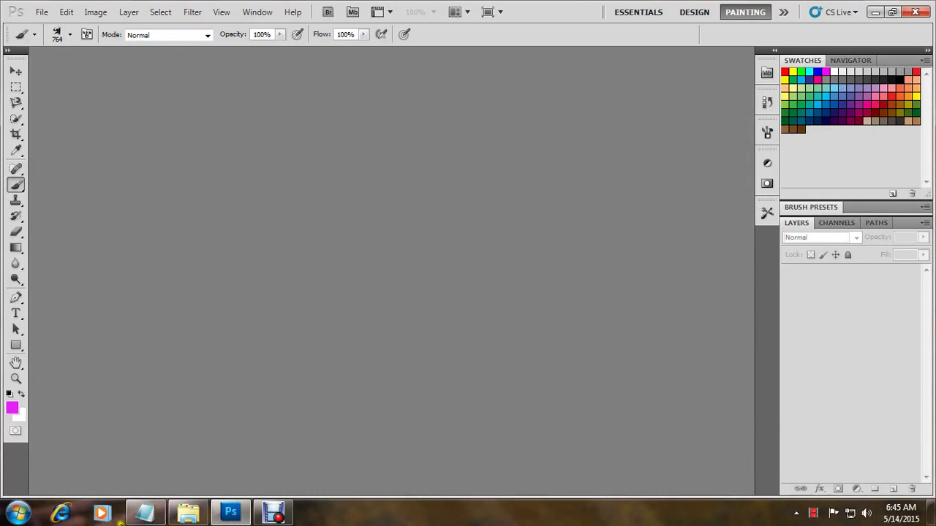
pyautogui.moveTo(146, 513)
pyautogui.click(186, 442)
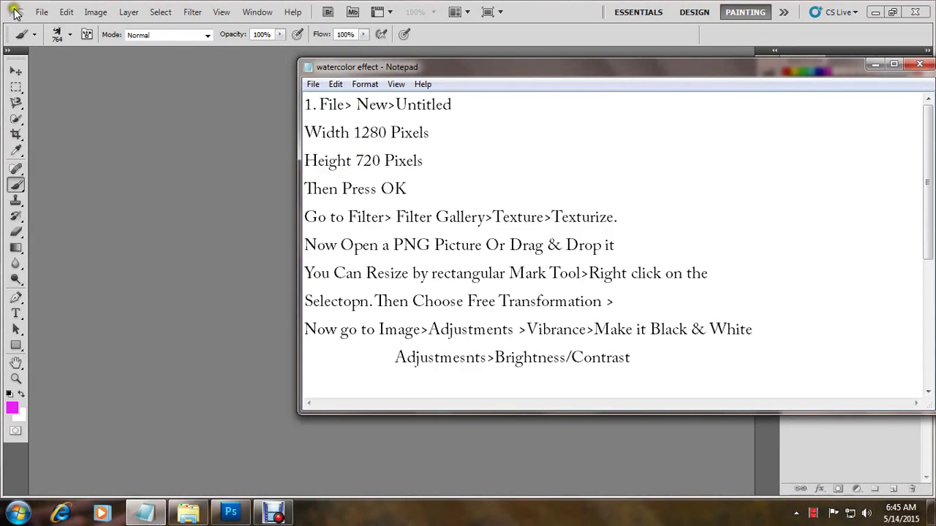
pyautogui.moveTo(371, 110); pyautogui.dragTo(323, 113)
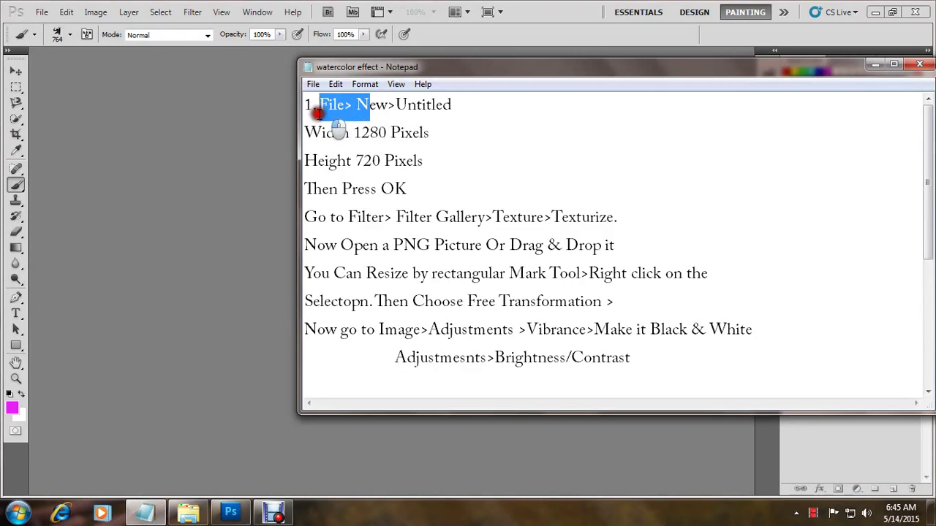
pyautogui.moveTo(458, 108); pyautogui.dragTo(287, 96)
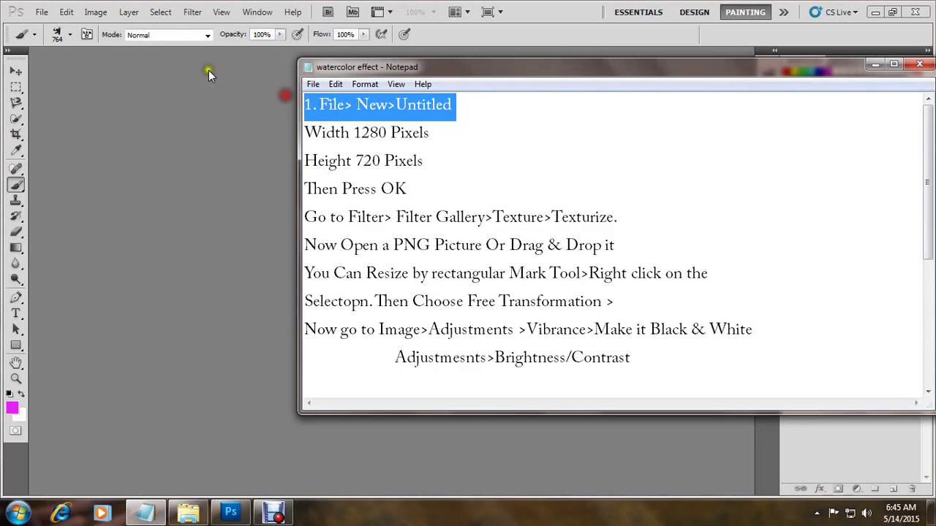
# - Create a new blank document 1280 × 720 pixels in Photoshop
pyautogui.click(35, 16)
pyautogui.click(41, 12)
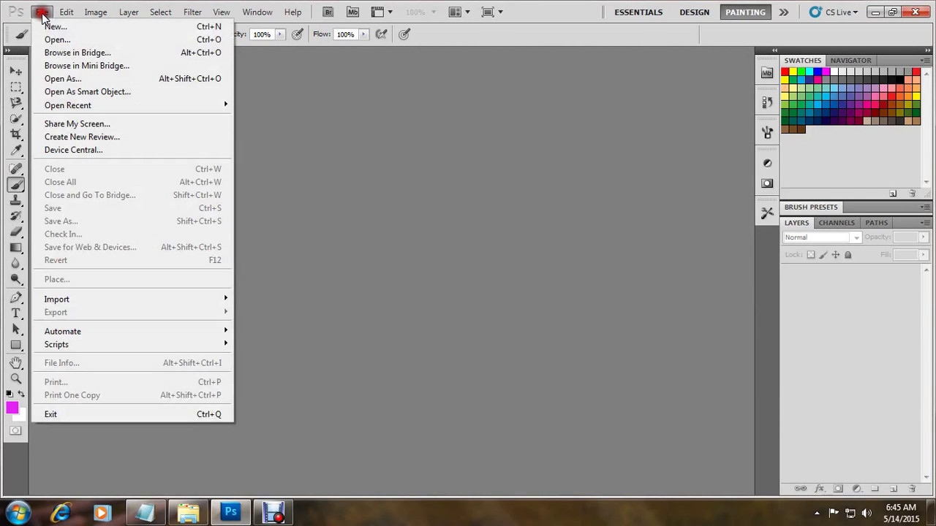
pyautogui.click(58, 27)
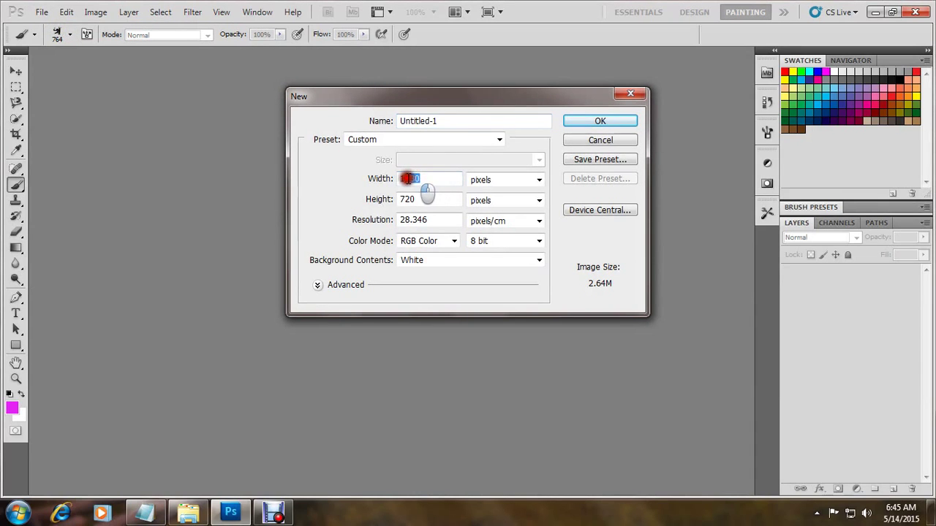
pyautogui.moveTo(427, 178)
pyautogui.mouseDown()
pyautogui.moveTo(397, 178)
pyautogui.moveTo(398, 201)
pyautogui.mouseUp()
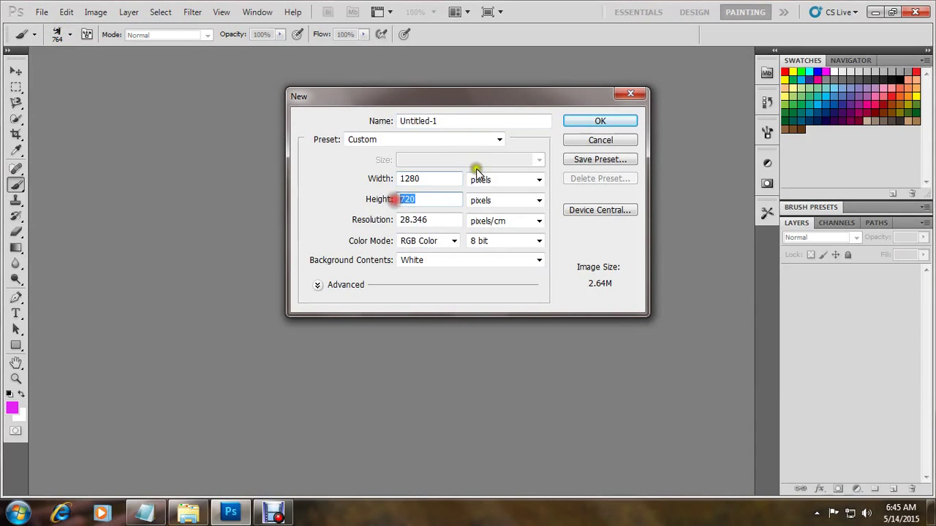
pyautogui.click(593, 121)
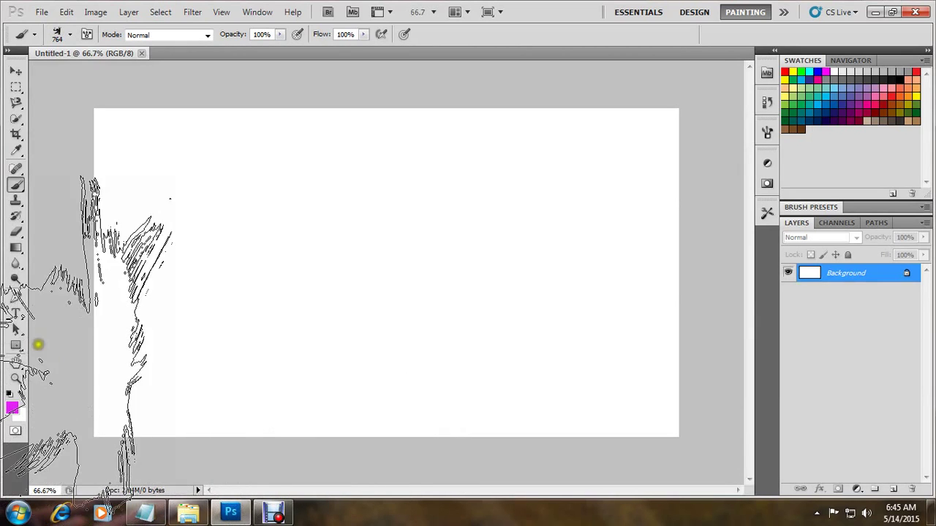
# - Highlight the Width 1280, Height 720 and Press OK lines in the tutorial notes
pyautogui.click(17, 73)
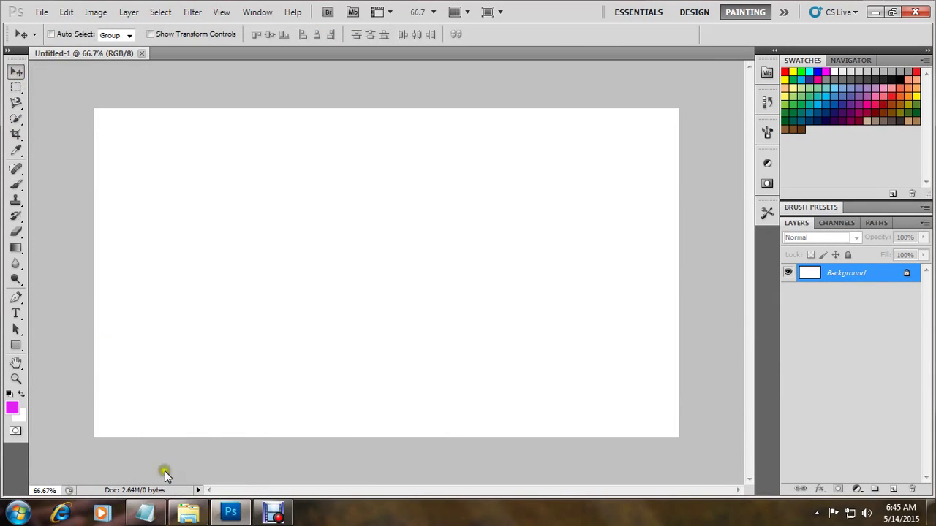
pyautogui.click(187, 515)
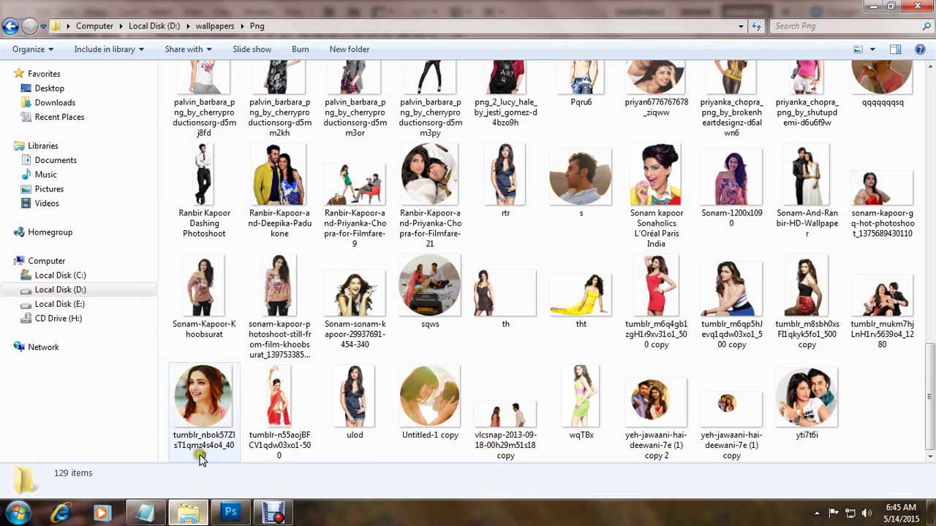
pyautogui.click(154, 518)
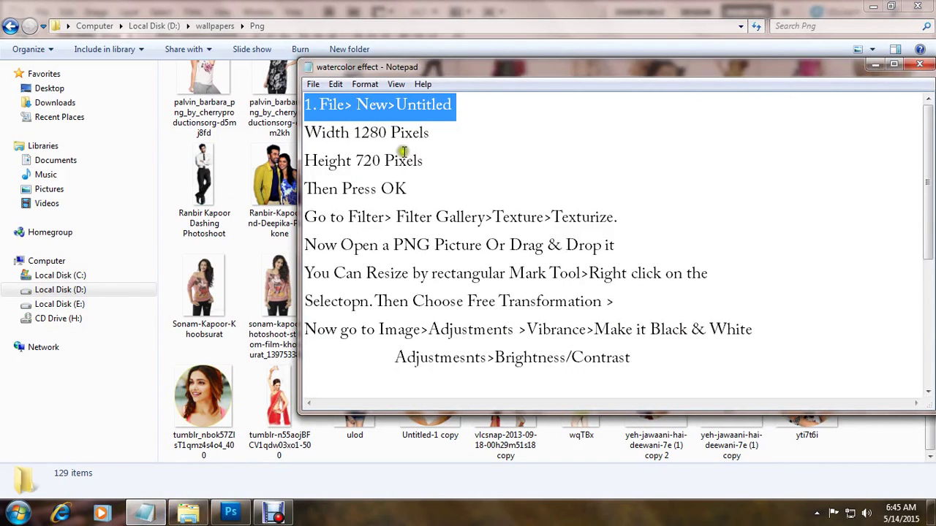
pyautogui.click(916, 6)
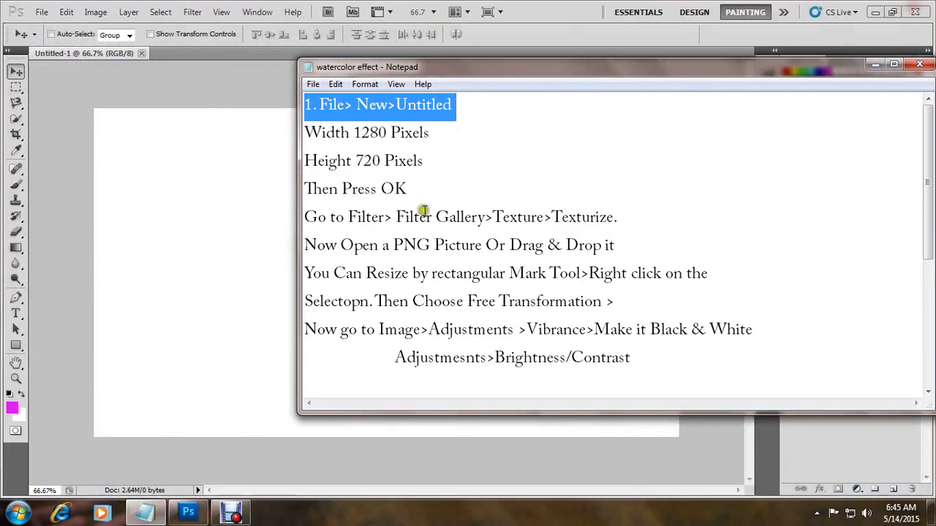
pyautogui.moveTo(426, 134); pyautogui.dragTo(303, 132)
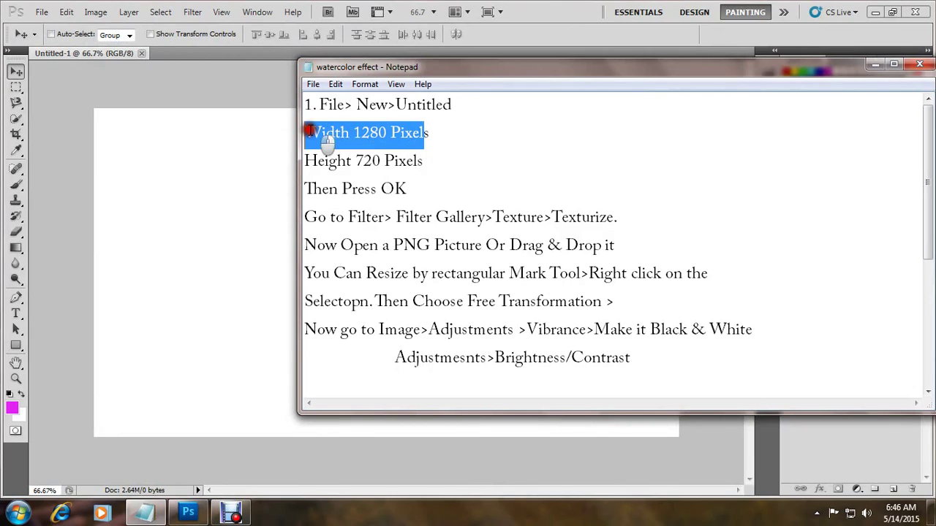
pyautogui.moveTo(428, 162); pyautogui.dragTo(305, 161)
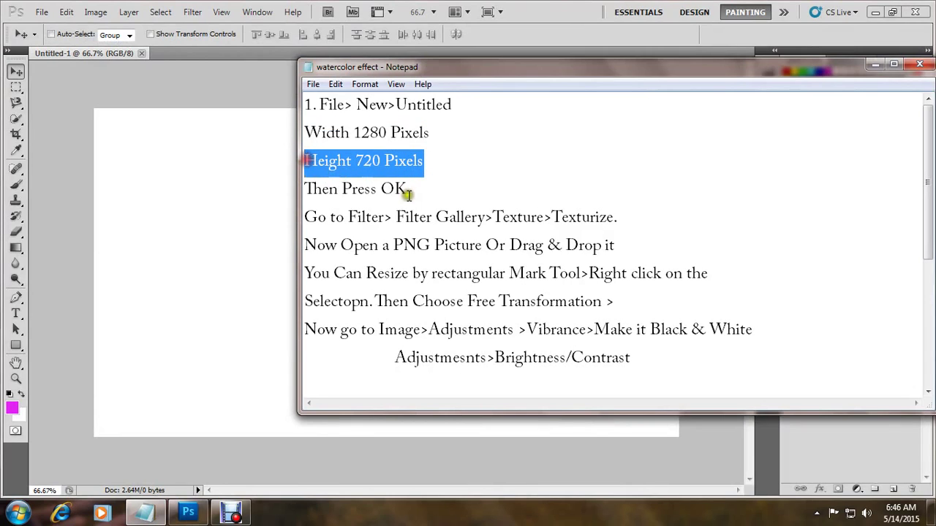
pyautogui.moveTo(405, 190)
pyautogui.mouseDown()
pyautogui.moveTo(308, 188)
pyautogui.moveTo(351, 218)
pyautogui.moveTo(618, 217)
pyautogui.mouseUp()
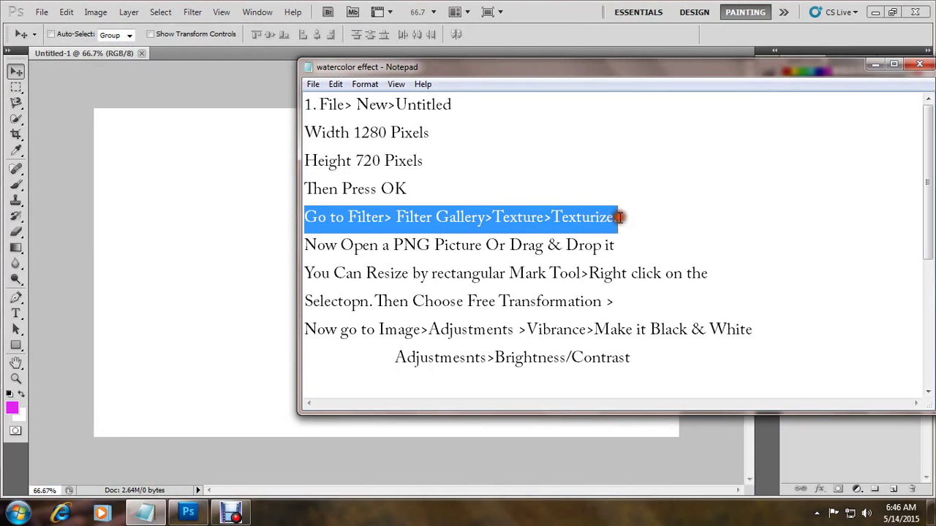
# - Apply the Texturizer filter with Canvas texture to Untitled-1
pyautogui.click(191, 12)
pyautogui.click(207, 65)
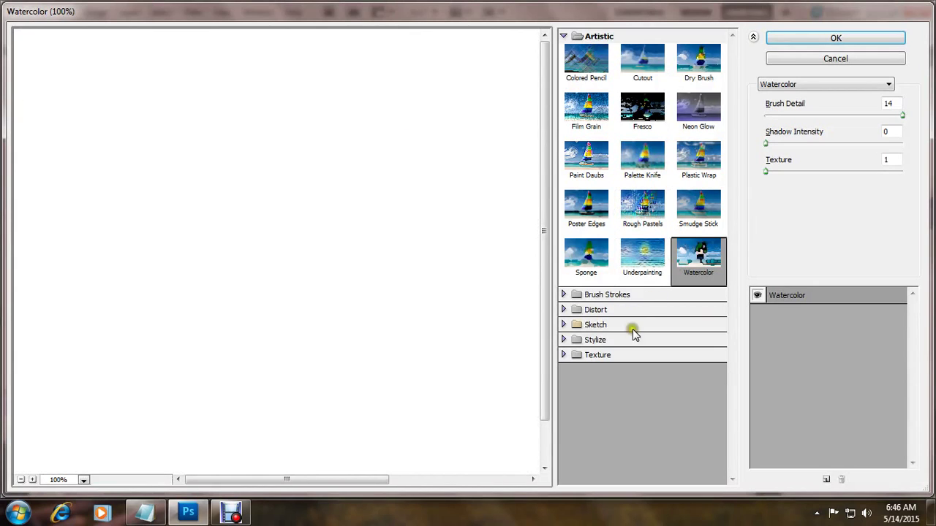
pyautogui.click(624, 358)
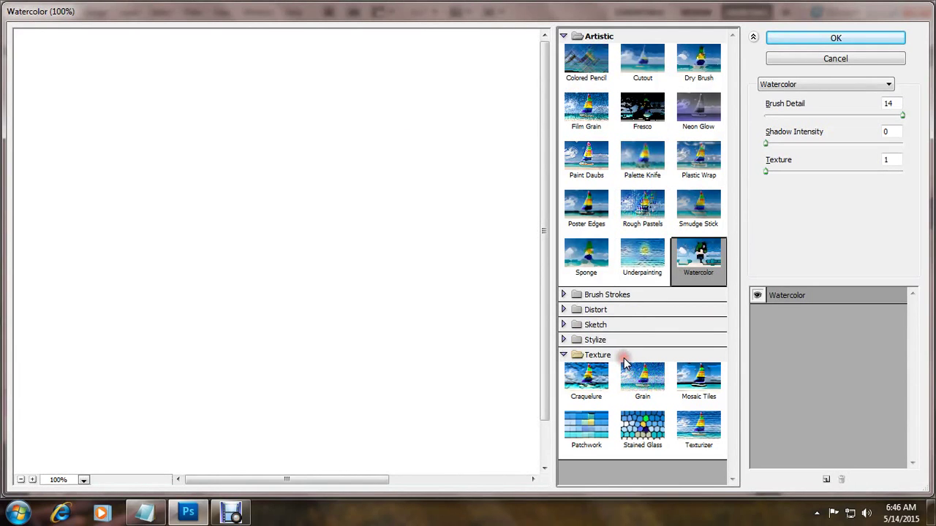
pyautogui.click(705, 438)
pyautogui.click(834, 40)
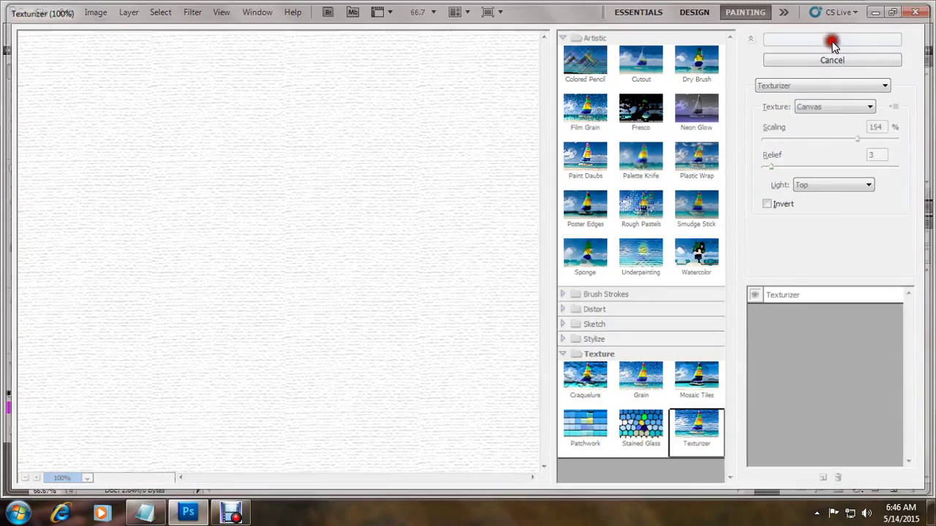
pyautogui.click(144, 513)
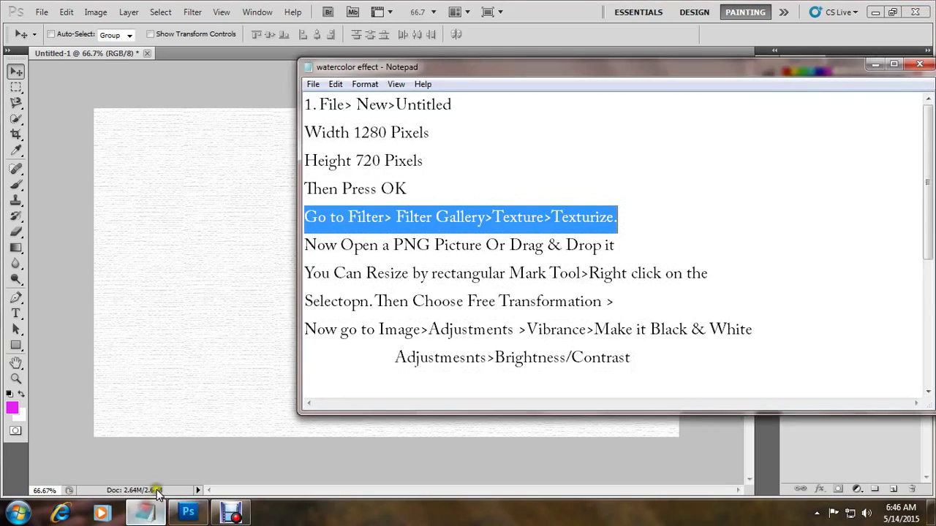
pyautogui.moveTo(618, 249); pyautogui.dragTo(307, 248)
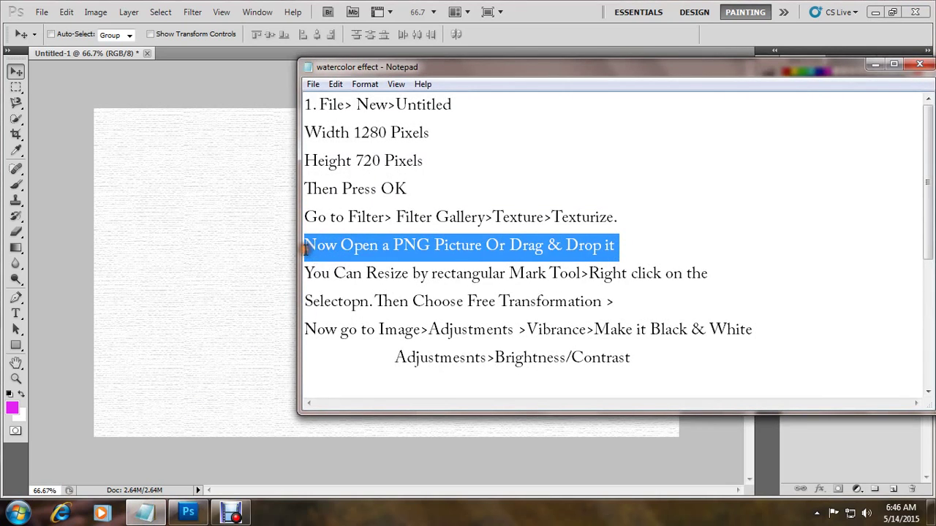
# - Open the yellow-dress woman PNG from Local Disk (D:) > wallpapers > Png
pyautogui.click(42, 13)
pyautogui.click(46, 38)
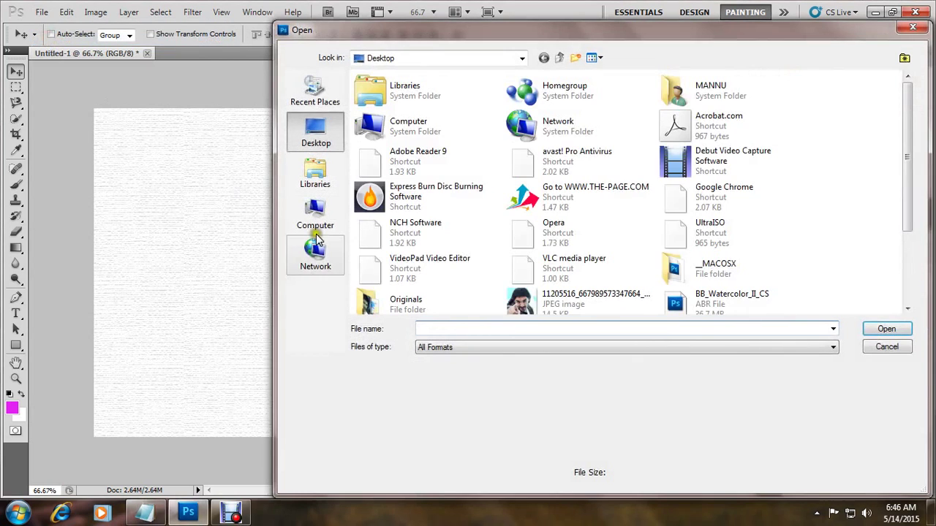
pyautogui.click(315, 231)
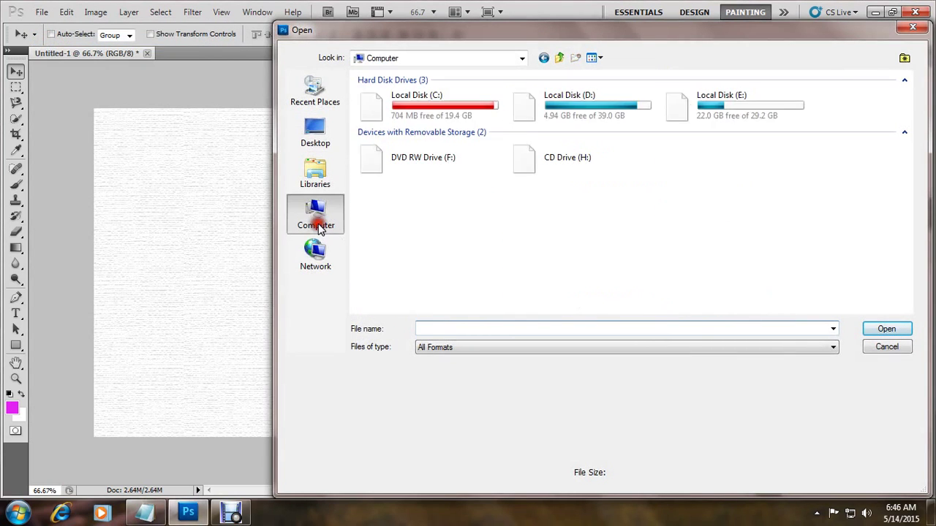
pyautogui.doubleClick(564, 100)
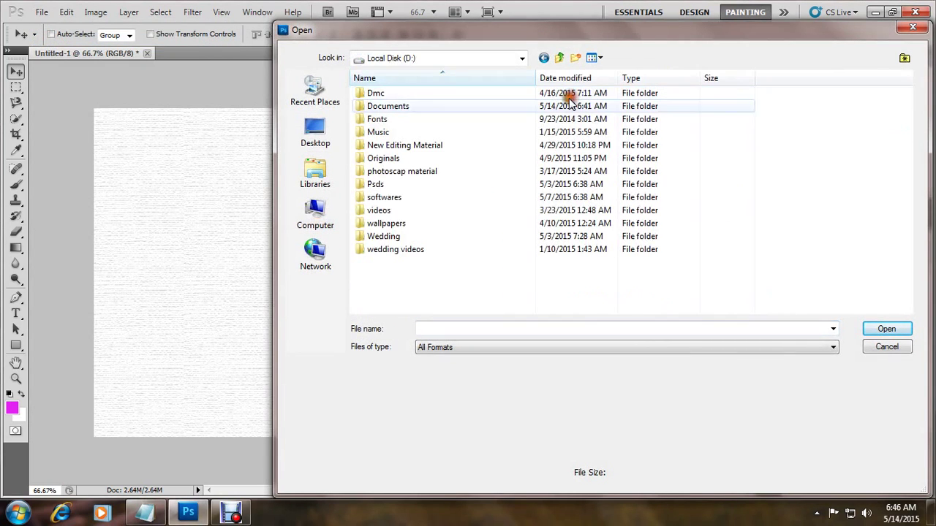
pyautogui.doubleClick(432, 224)
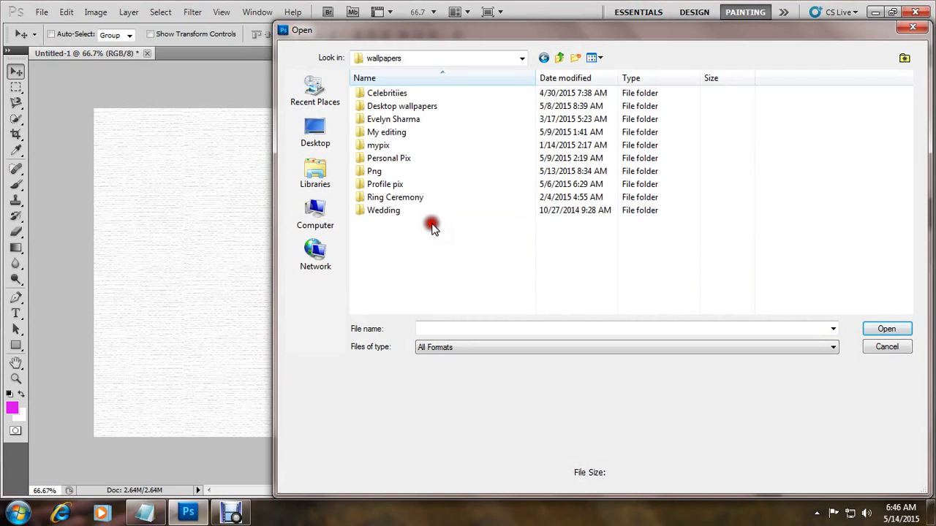
pyautogui.doubleClick(396, 173)
pyautogui.scroll(-3, 434, 188)
pyautogui.scroll(-3, 455, 233)
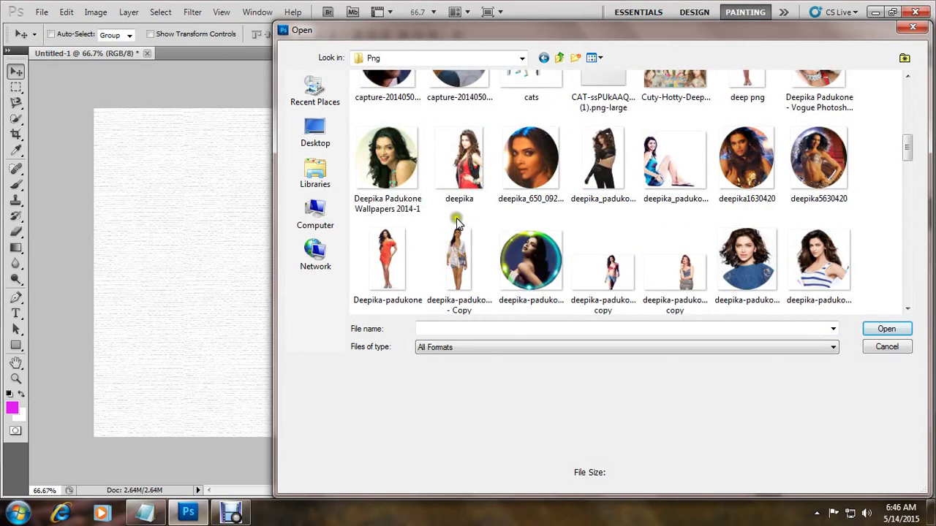
pyautogui.scroll(-3, 470, 241)
pyautogui.scroll(3, 471, 240)
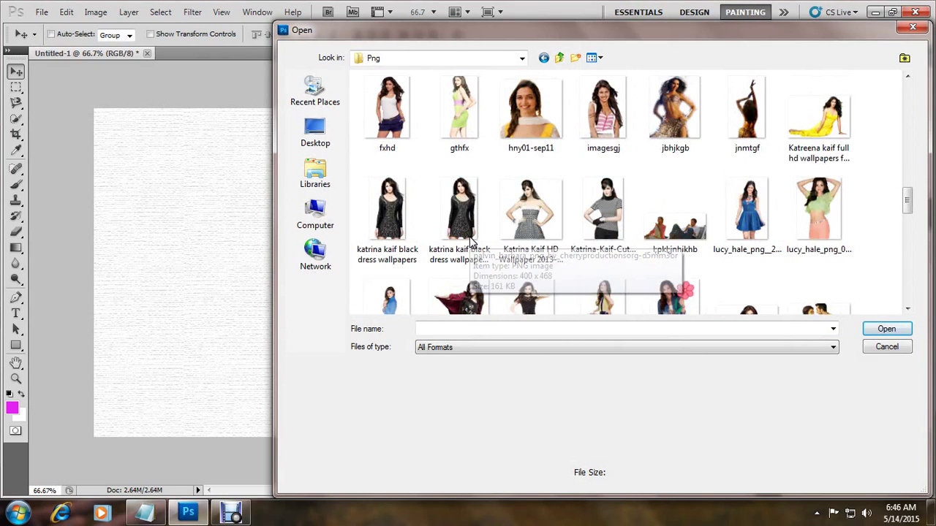
pyautogui.doubleClick(805, 119)
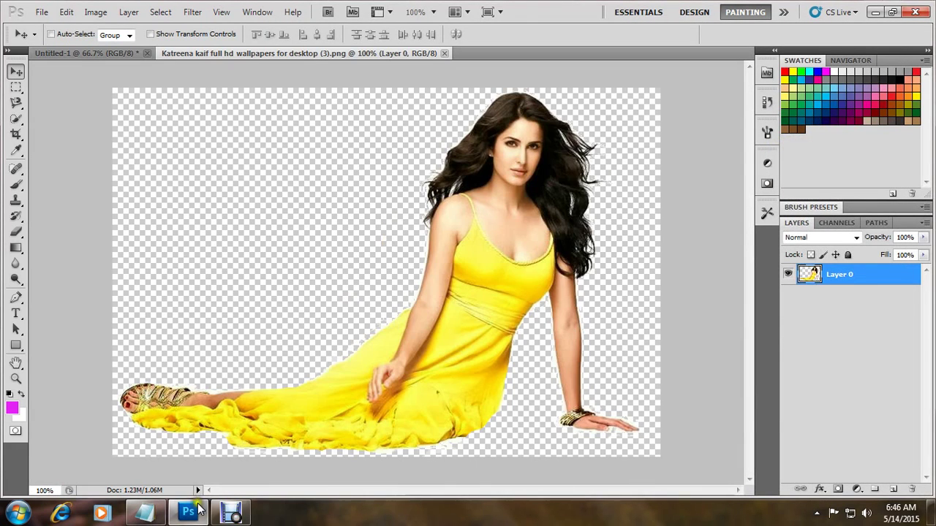
# - Highlight the open-a-PNG-picture step in the tutorial notes
pyautogui.click(145, 512)
pyautogui.moveTo(307, 273)
pyautogui.mouseDown()
pyautogui.moveTo(355, 273)
pyautogui.moveTo(321, 249)
pyautogui.mouseUp()
pyautogui.moveTo(620, 245); pyautogui.dragTo(302, 248)
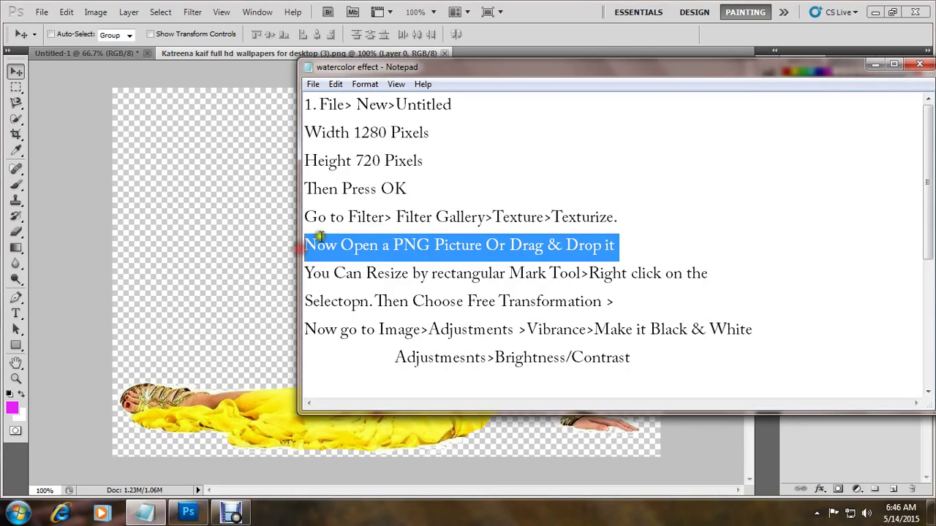
# - Drag the yellow-dress cutout onto the textured Untitled-1 canvas as Layer 1
pyautogui.click(875, 65)
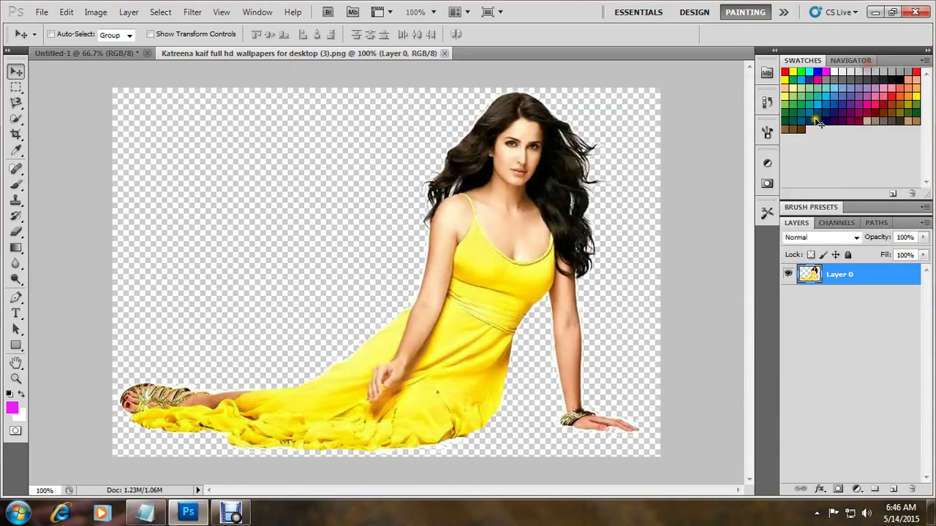
pyautogui.click(17, 72)
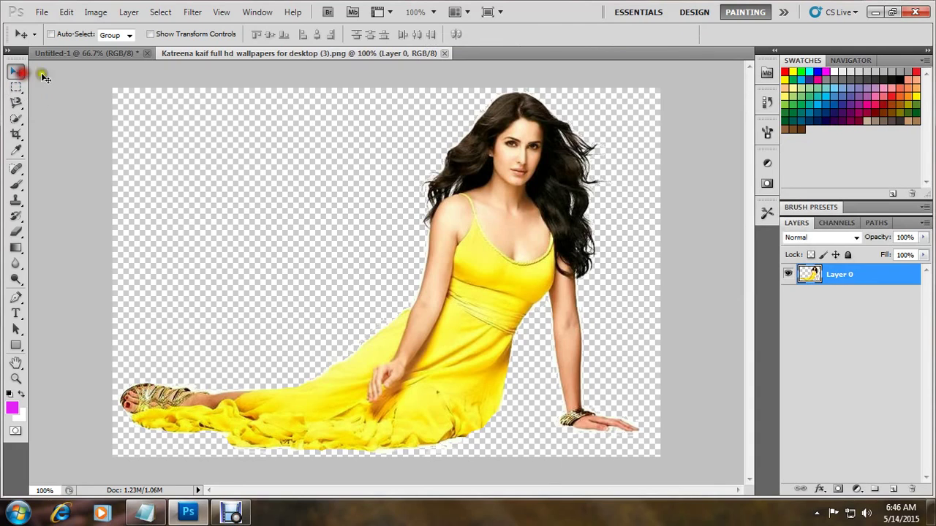
pyautogui.moveTo(495, 214); pyautogui.dragTo(88, 49)
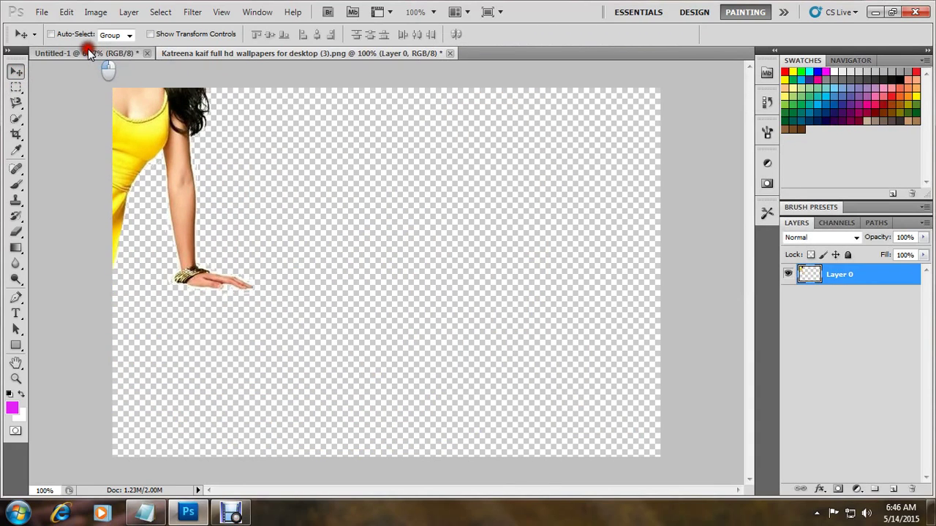
pyautogui.moveTo(87, 49)
pyautogui.mouseDown()
pyautogui.moveTo(75, 54)
pyautogui.moveTo(344, 283)
pyautogui.moveTo(445, 311)
pyautogui.mouseUp()
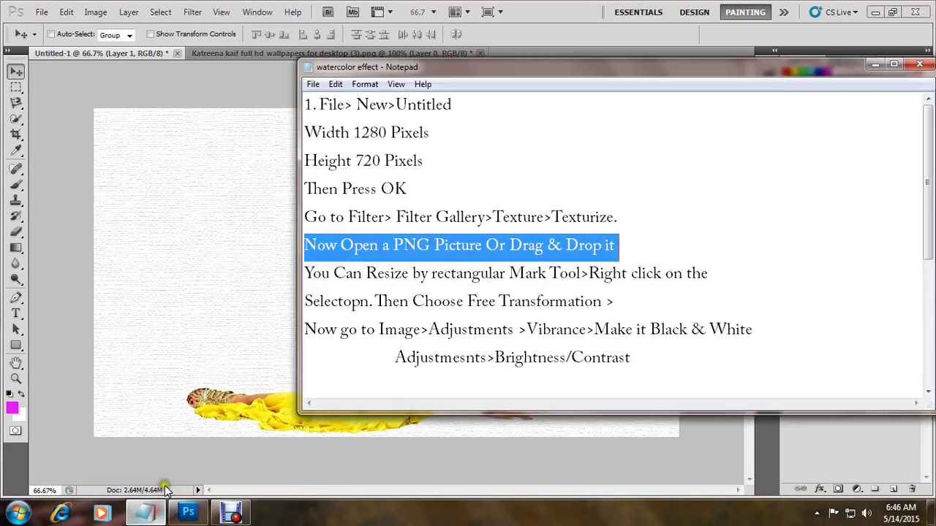
# - Highlight the resize-with-Free-Transformation step in the notes
pyautogui.click(145, 514)
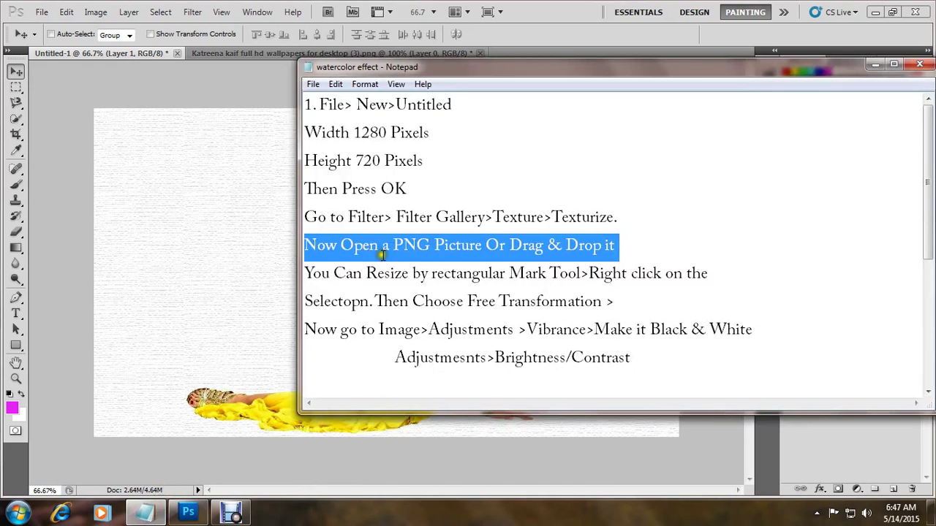
pyautogui.moveTo(313, 273); pyautogui.dragTo(708, 275)
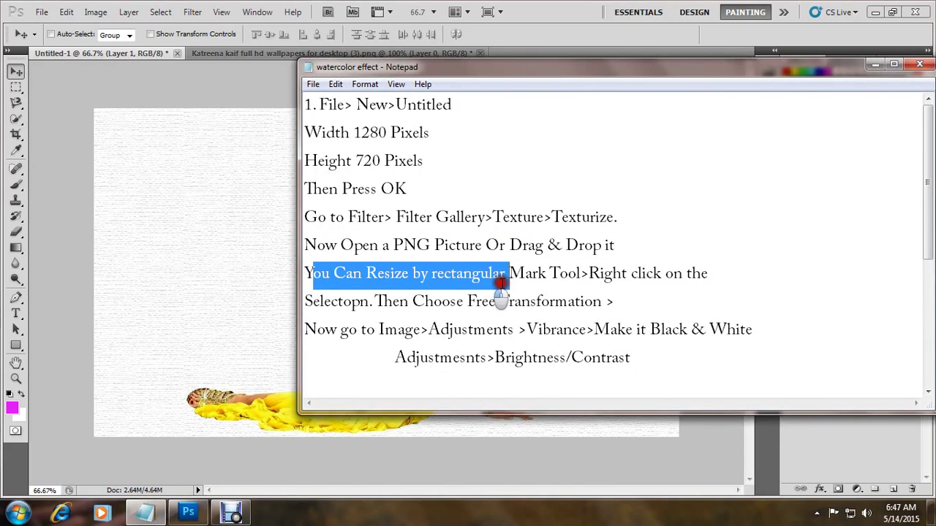
pyautogui.moveTo(726, 278); pyautogui.dragTo(689, 315)
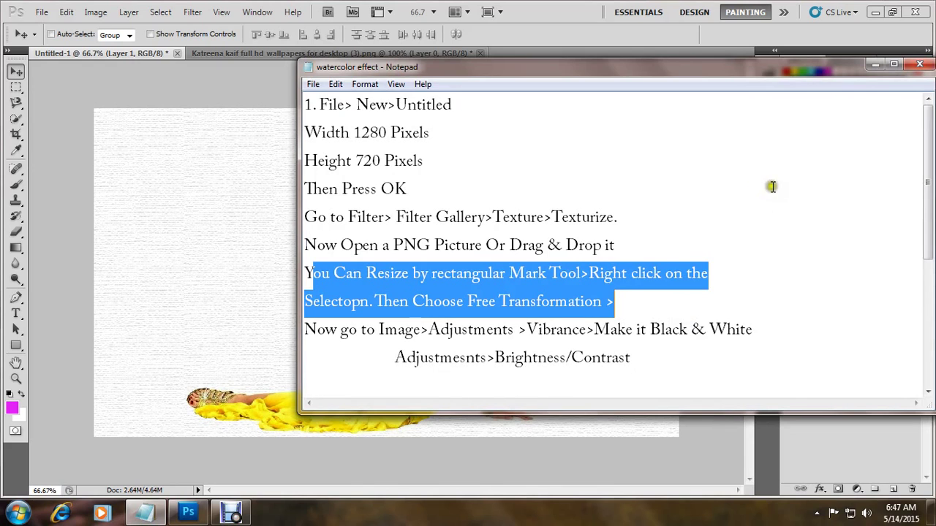
# - Free Transform the woman to about 117% width and 134% height and commit
pyautogui.click(875, 64)
pyautogui.rightClick(451, 245)
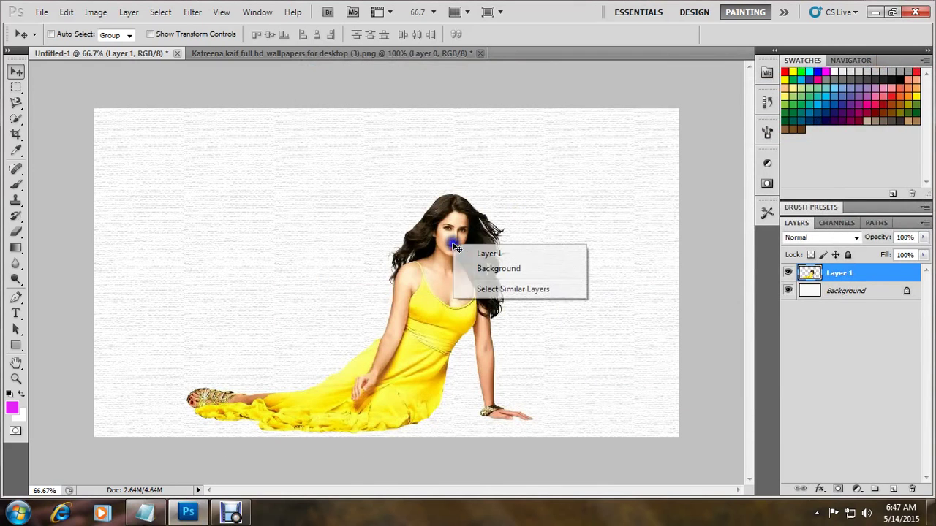
pyautogui.click(19, 84)
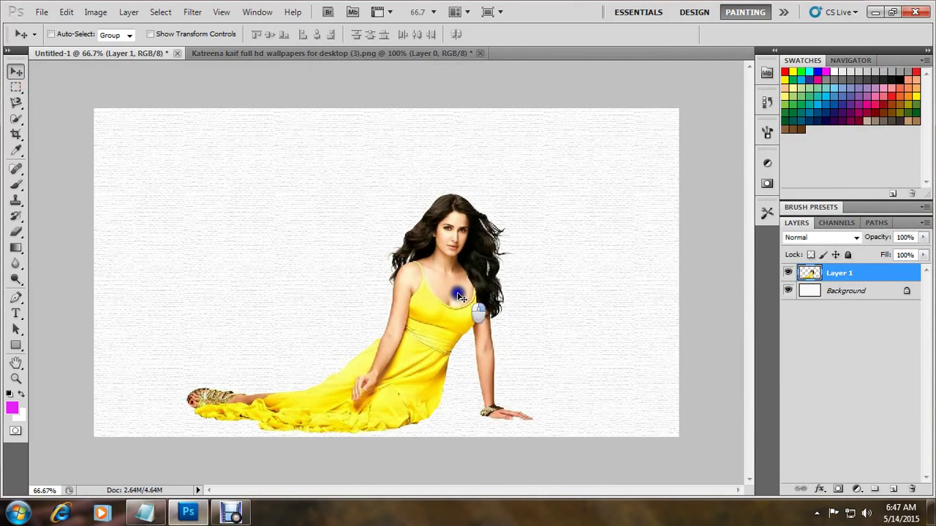
pyautogui.rightClick(460, 297)
pyautogui.click(19, 86)
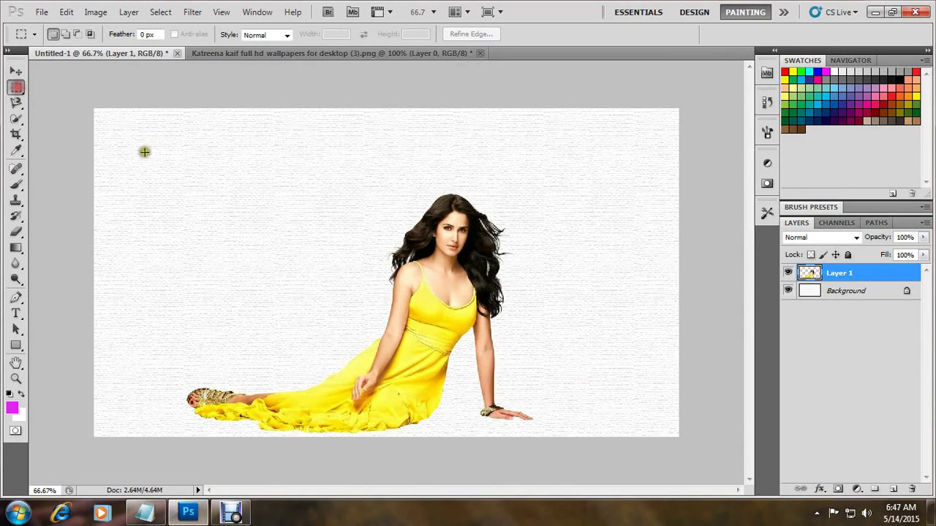
pyautogui.rightClick(427, 257)
pyautogui.click(459, 378)
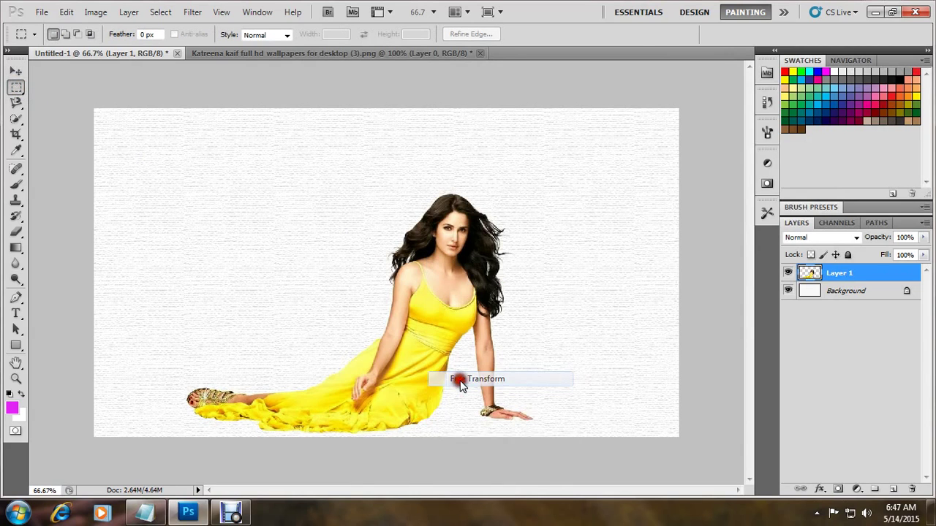
pyautogui.moveTo(534, 190)
pyautogui.mouseDown()
pyautogui.moveTo(562, 119)
pyautogui.moveTo(595, 110)
pyautogui.mouseUp()
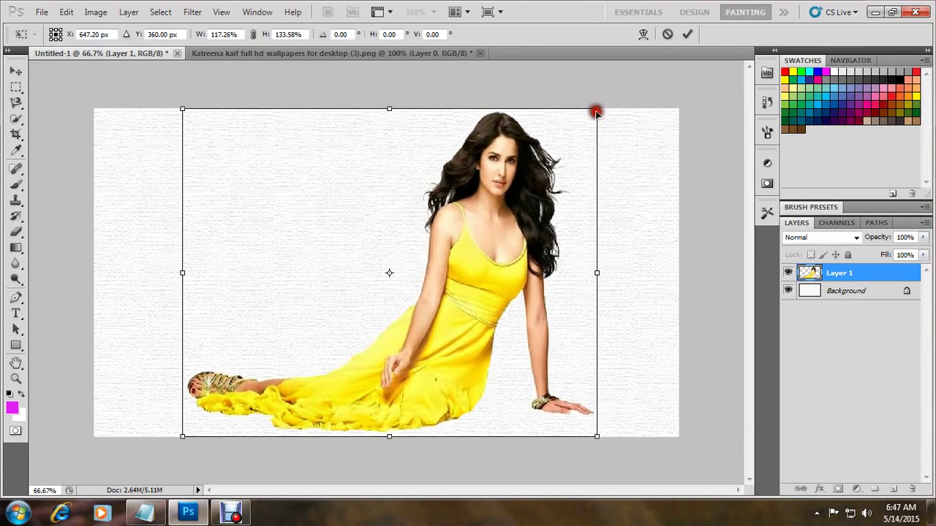
pyautogui.moveTo(536, 207); pyautogui.dragTo(539, 215)
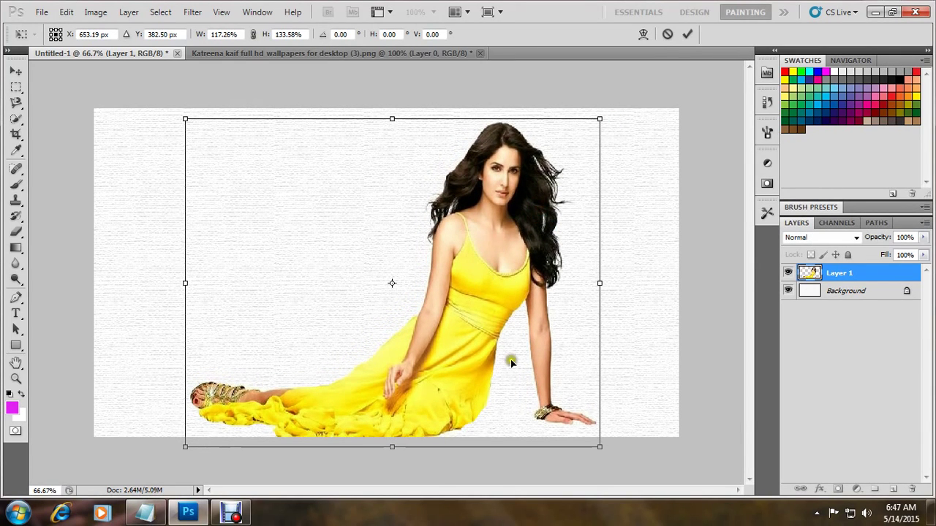
pyautogui.doubleClick(487, 327)
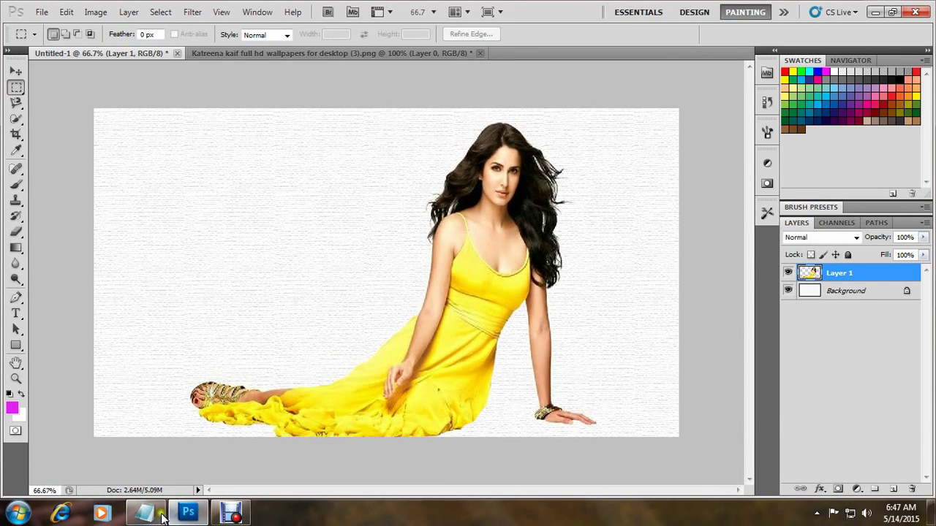
# - Highlight the black-and-white adjustment step in the tutorial notes
pyautogui.click(220, 446)
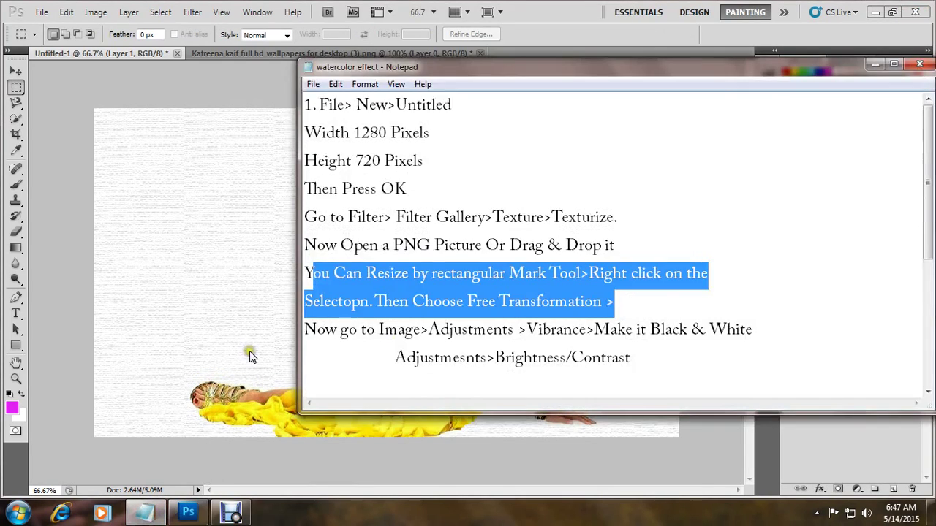
pyautogui.click(313, 329)
pyautogui.moveTo(310, 330)
pyautogui.mouseDown()
pyautogui.moveTo(650, 342)
pyautogui.moveTo(671, 361)
pyautogui.mouseUp()
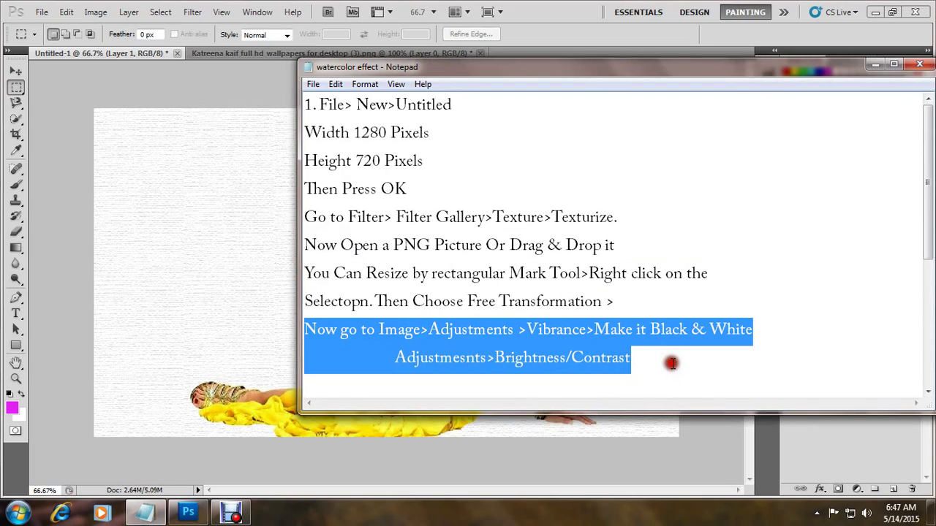
pyautogui.click(874, 65)
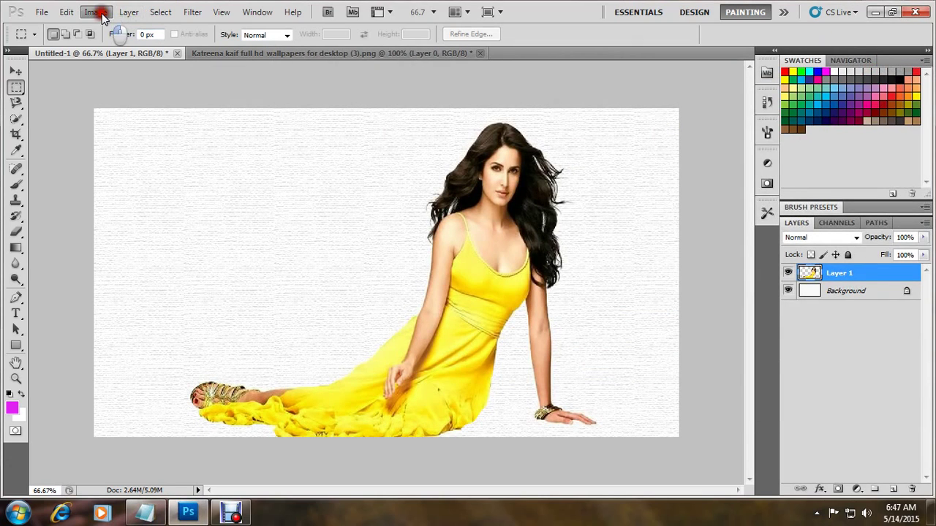
# - Apply a Vibrance adjustment of -10 vibrance and -85 saturation to the woman
pyautogui.click(96, 12)
pyautogui.moveTo(116, 46)
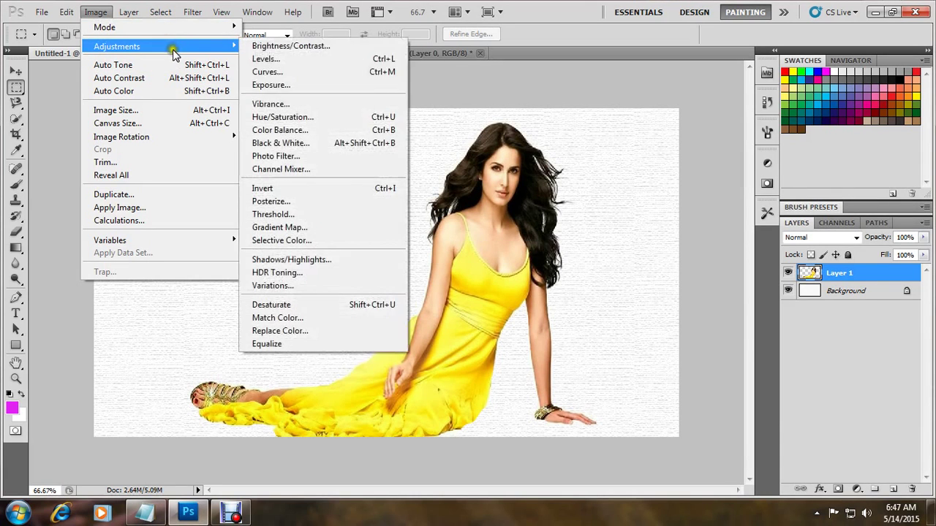
pyautogui.click(270, 103)
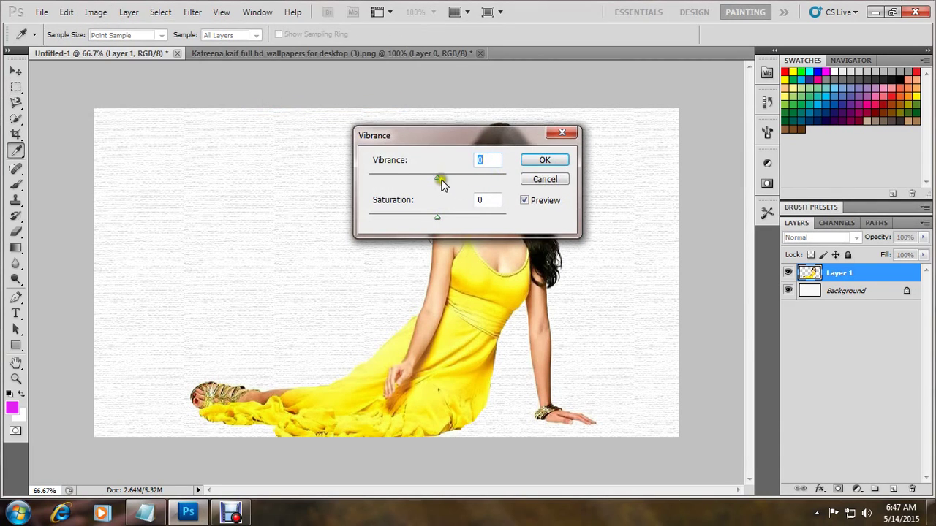
pyautogui.moveTo(439, 179); pyautogui.dragTo(407, 176)
pyautogui.moveTo(431, 139); pyautogui.dragTo(643, 234)
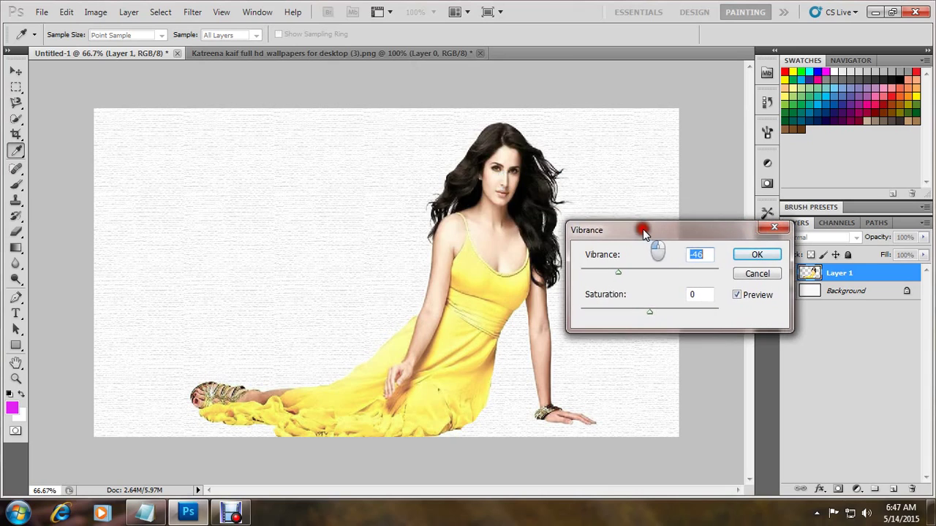
pyautogui.moveTo(652, 316); pyautogui.dragTo(591, 311)
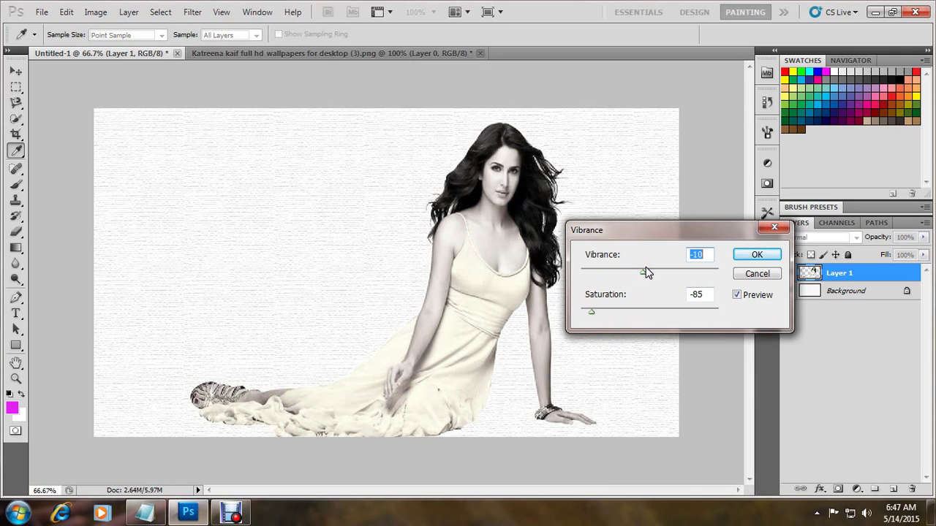
pyautogui.click(773, 256)
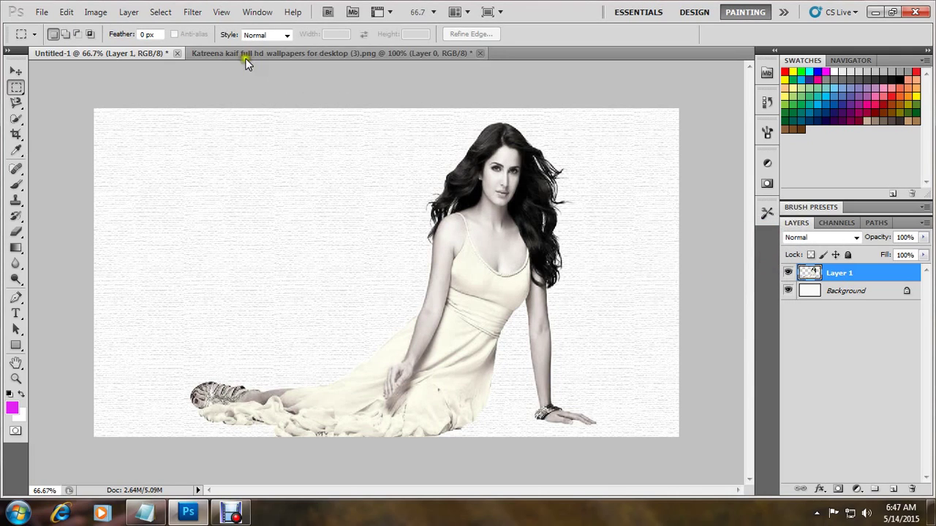
# - Highlight the Brightness/Contrast step in the tutorial notes
pyautogui.click(145, 513)
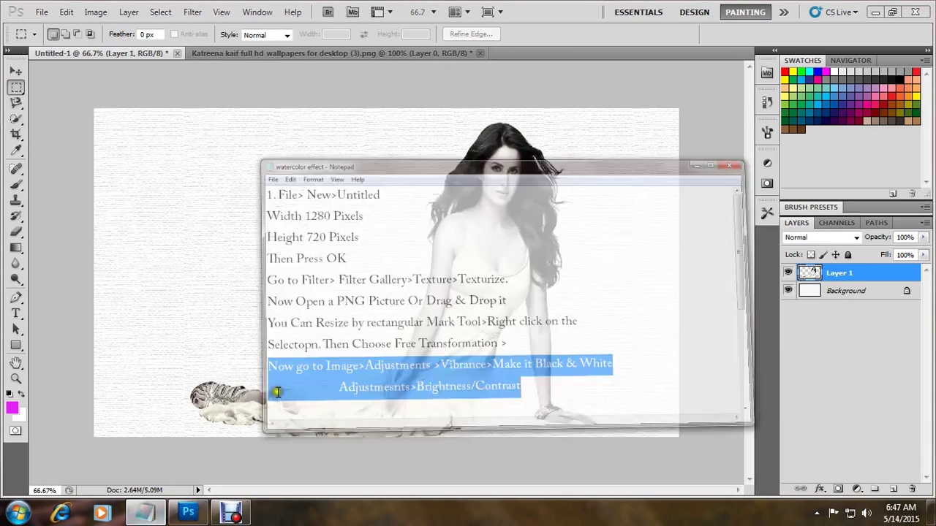
pyautogui.click(390, 342)
pyautogui.moveTo(314, 329); pyautogui.dragTo(679, 357)
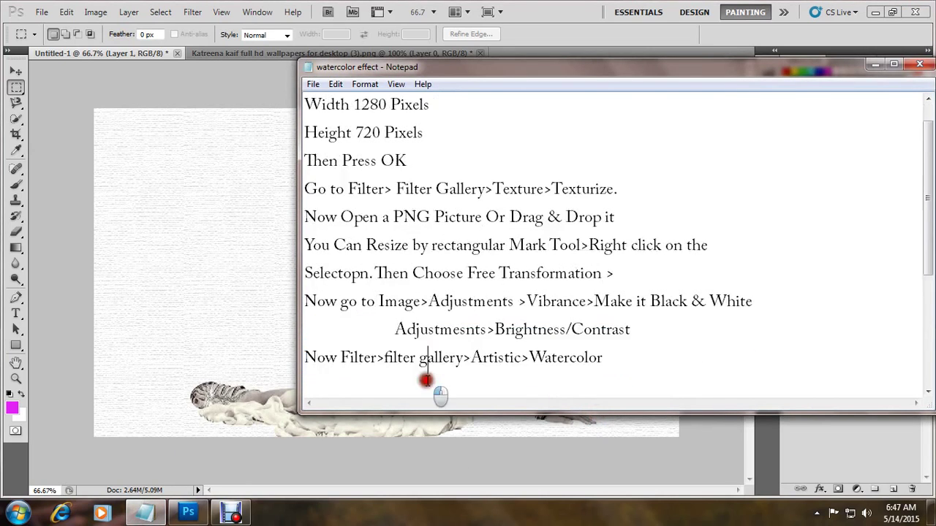
pyautogui.moveTo(394, 336); pyautogui.dragTo(633, 332)
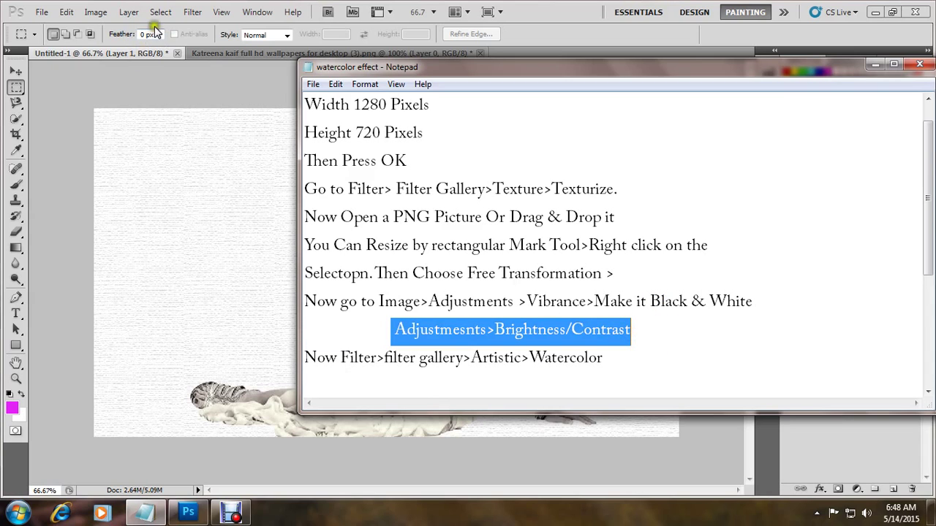
# - Raise Brightness to about 29 with Brightness/Contrast on the monochrome woman
pyautogui.click(99, 14)
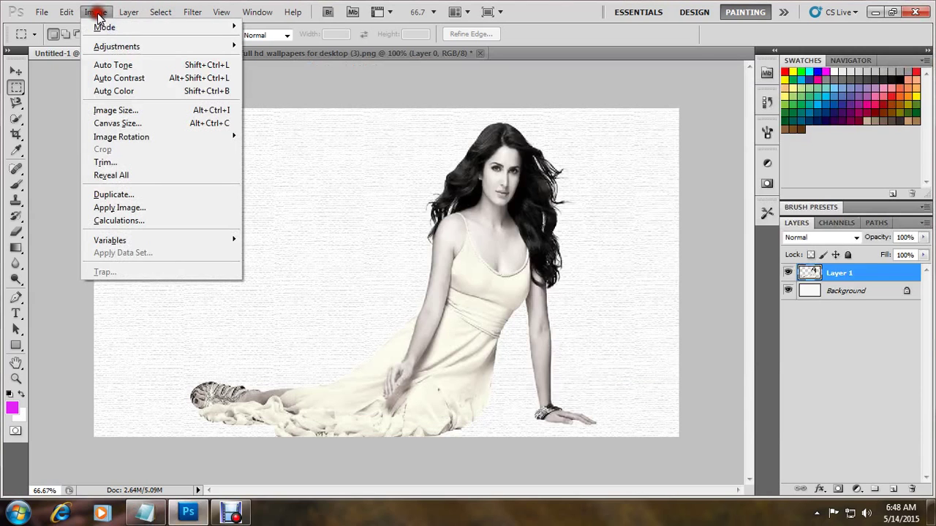
pyautogui.click(114, 47)
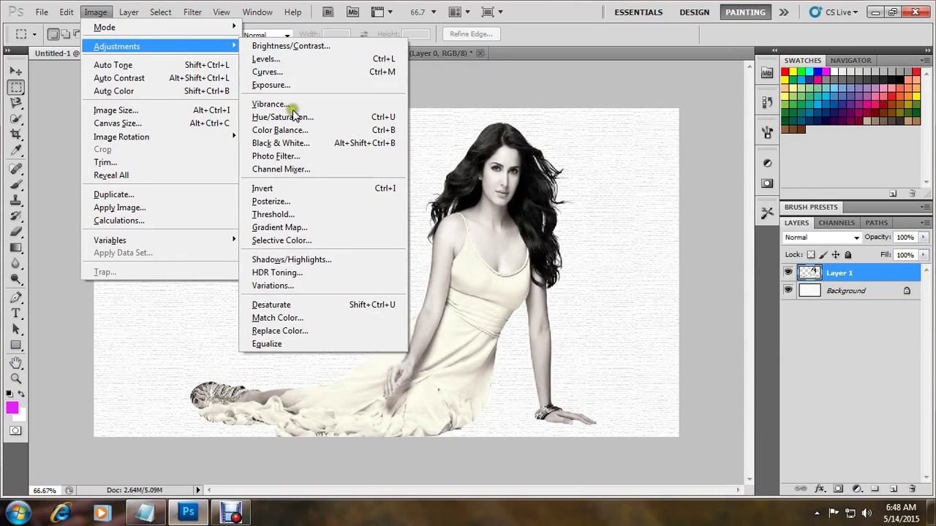
pyautogui.click(271, 49)
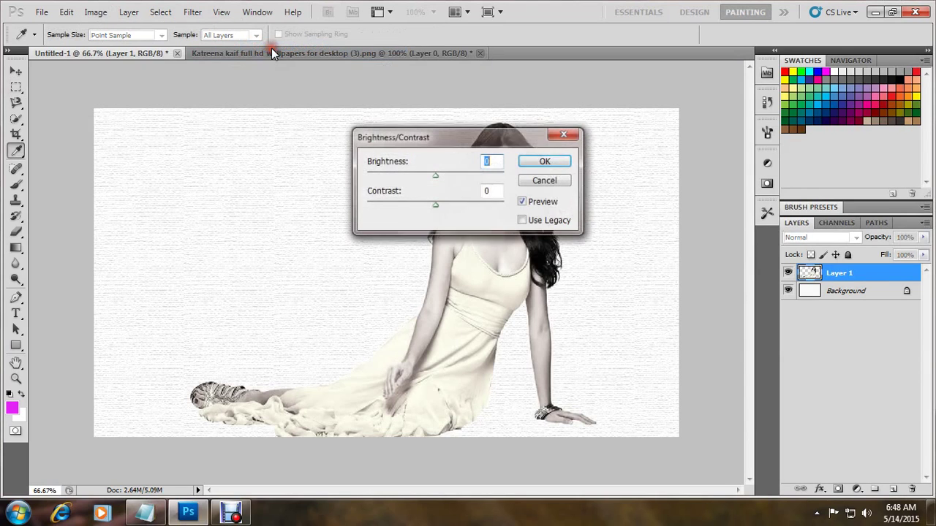
pyautogui.moveTo(444, 137); pyautogui.dragTo(548, 286)
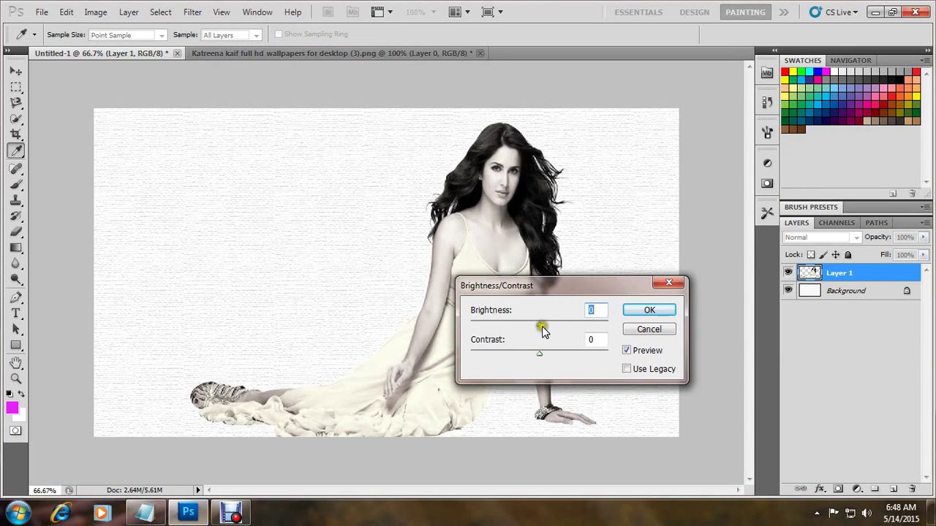
pyautogui.moveTo(542, 329); pyautogui.dragTo(560, 329)
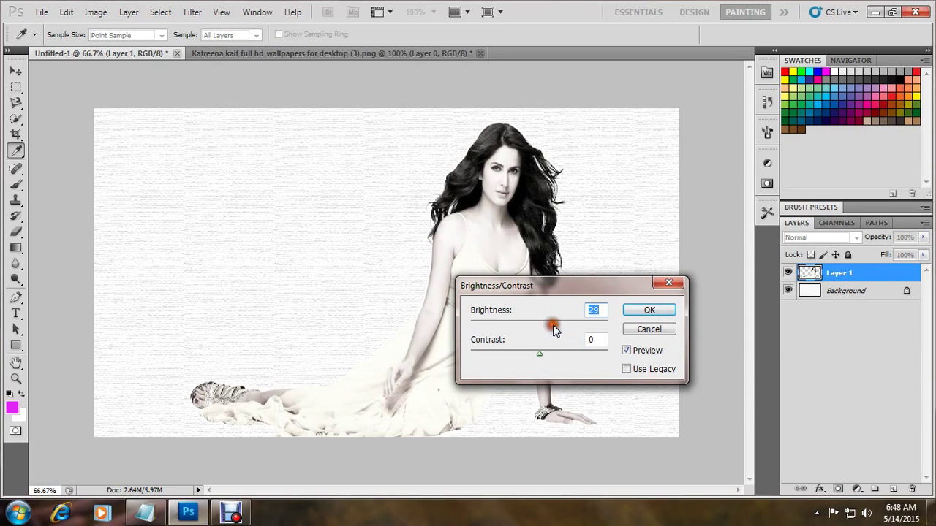
pyautogui.click(635, 313)
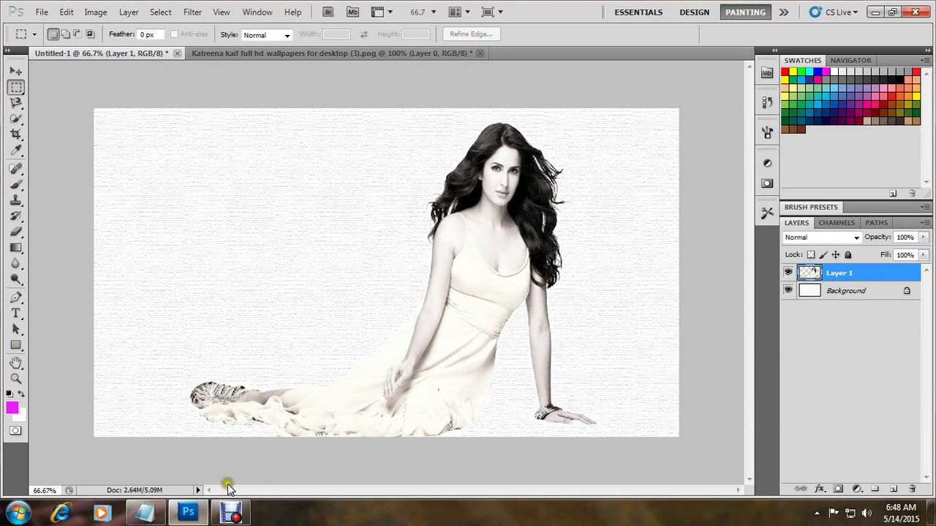
pyautogui.click(145, 514)
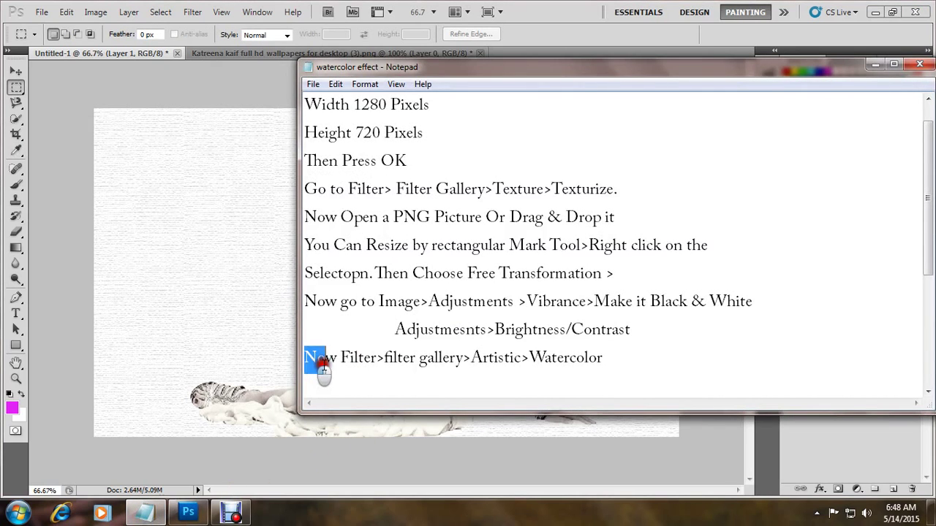
# - Highlight the Watercolor filter step in the tutorial notes
pyautogui.moveTo(312, 356); pyautogui.dragTo(539, 392)
pyautogui.click(529, 384)
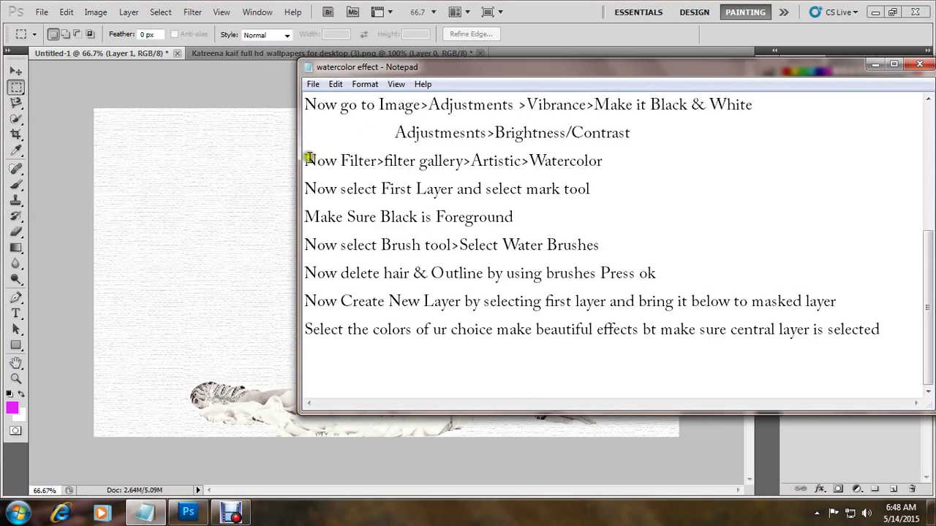
pyautogui.moveTo(308, 159); pyautogui.dragTo(605, 168)
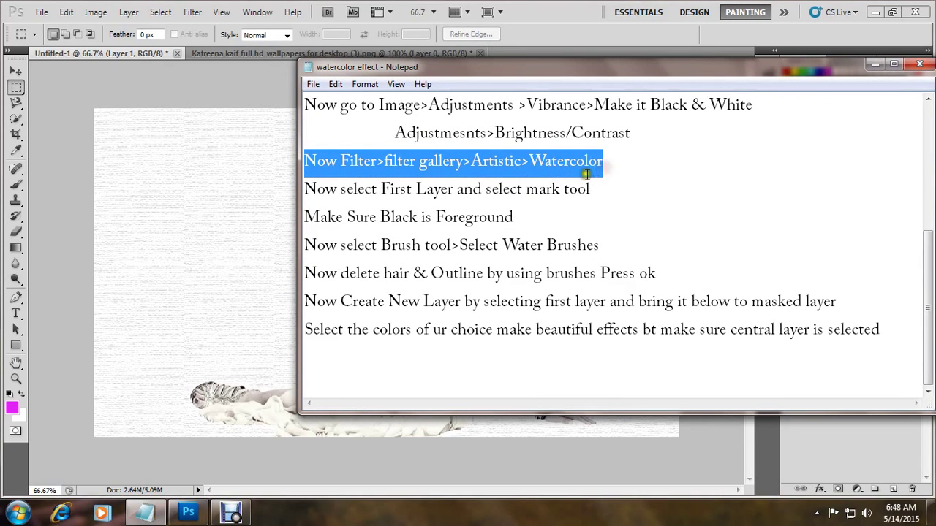
# - Apply the Artistic Watercolor filter with Brush Detail 14, Shadow Intensity 0, Texture 1
pyautogui.click(194, 12)
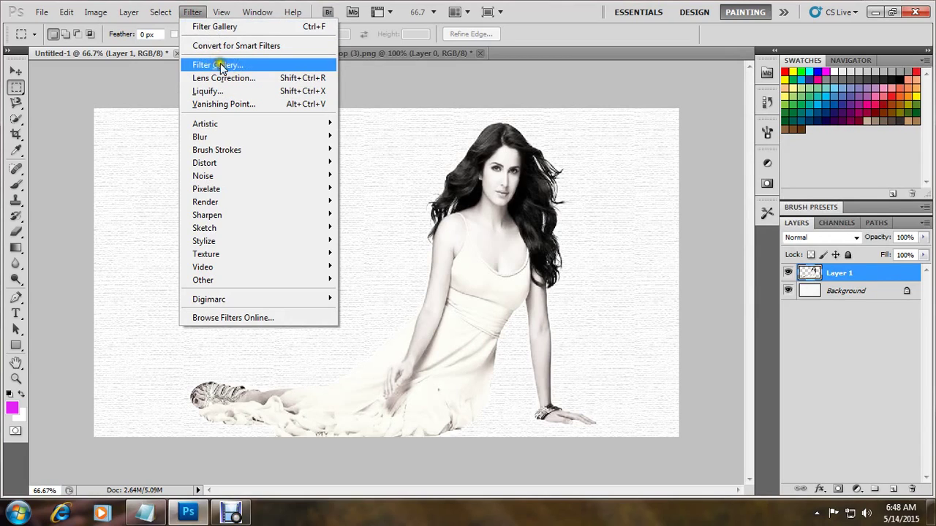
pyautogui.click(221, 65)
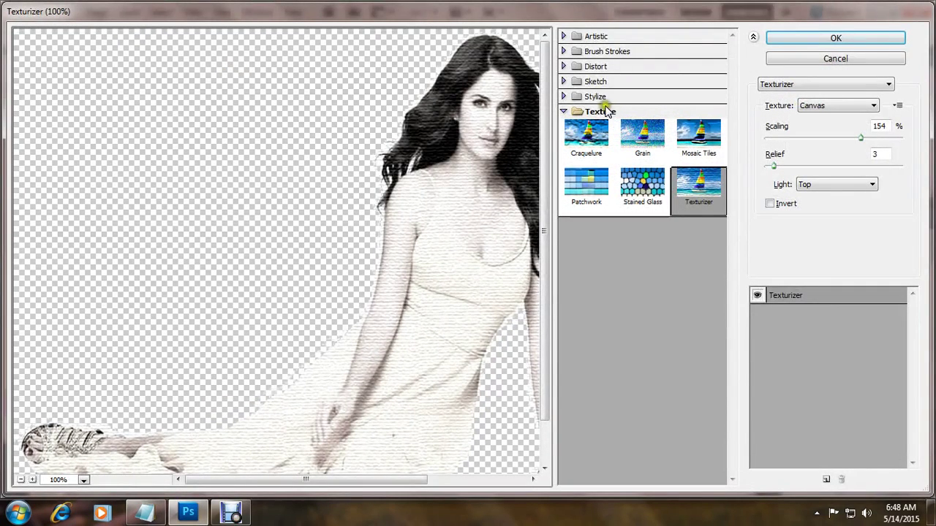
pyautogui.click(598, 36)
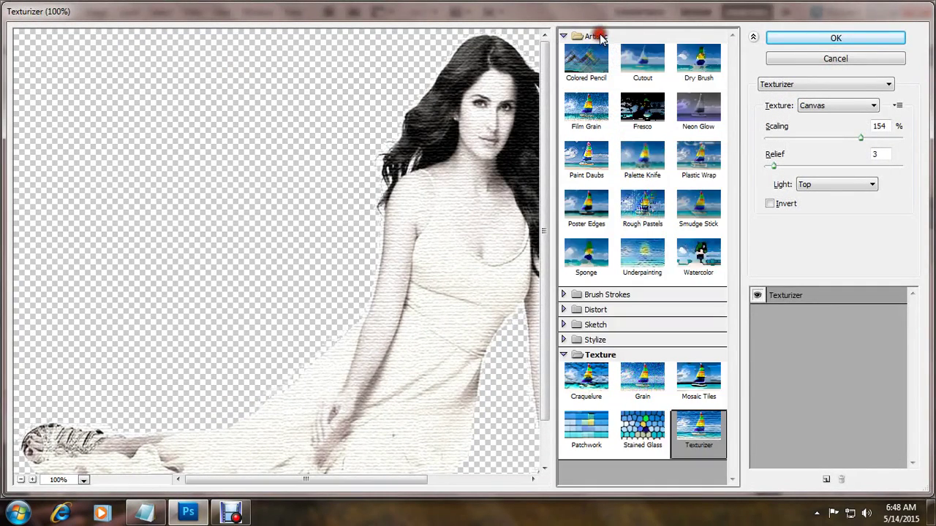
pyautogui.click(706, 263)
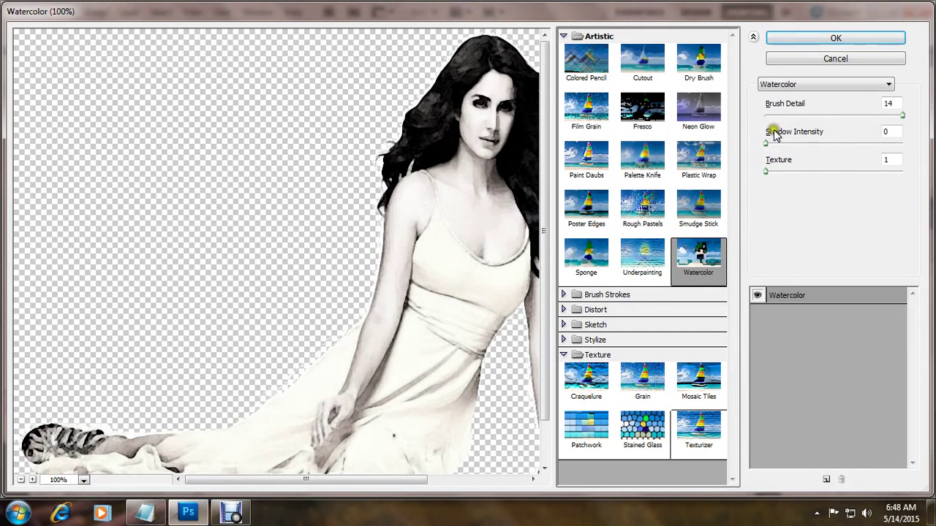
pyautogui.moveTo(774, 134)
pyautogui.mouseDown()
pyautogui.moveTo(769, 150)
pyautogui.moveTo(790, 169)
pyautogui.mouseUp()
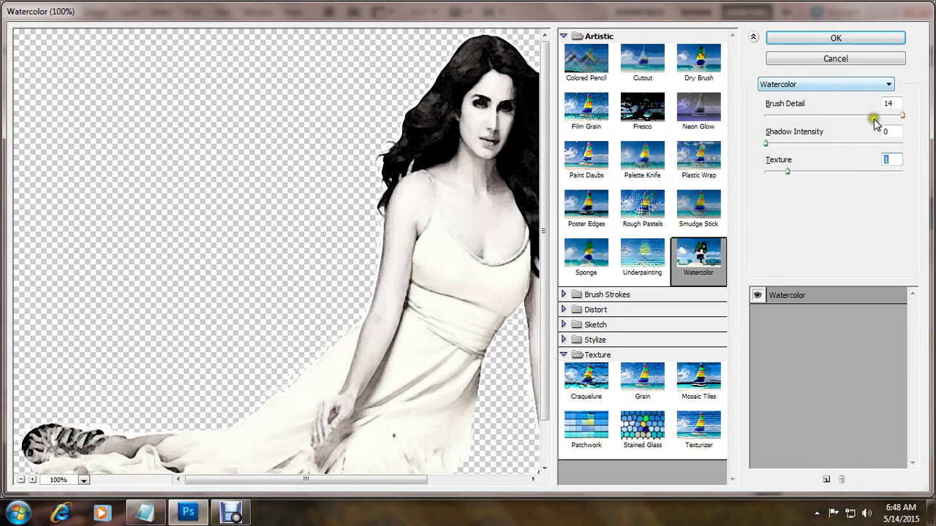
pyautogui.moveTo(904, 121)
pyautogui.mouseDown()
pyautogui.moveTo(846, 123)
pyautogui.moveTo(905, 121)
pyautogui.mouseUp()
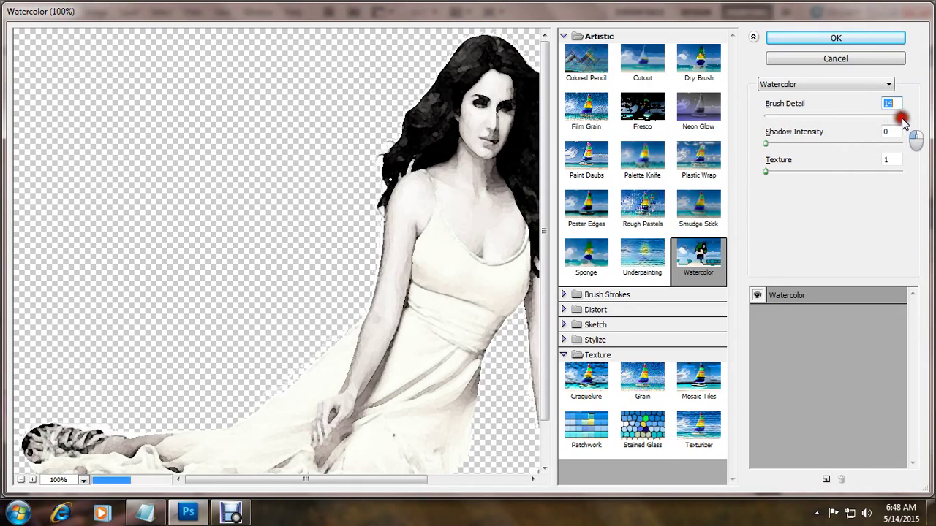
pyautogui.click(766, 143)
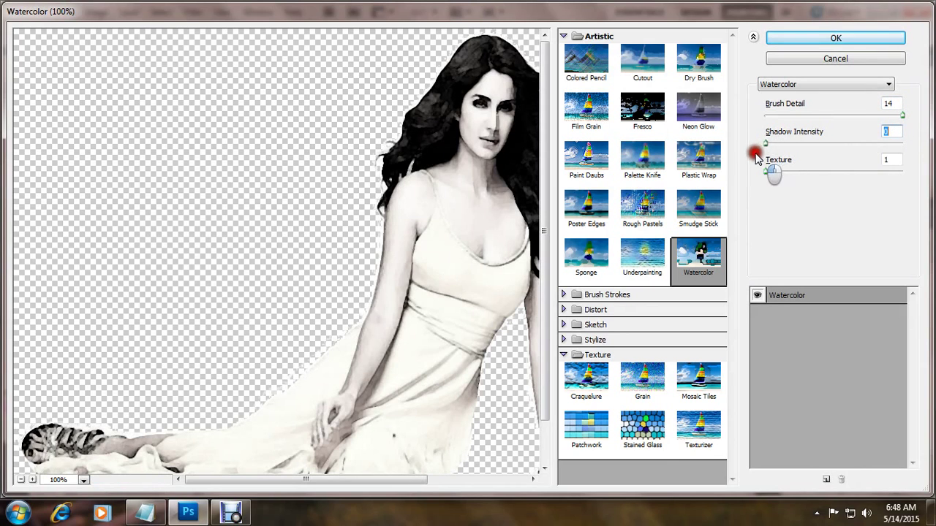
pyautogui.click(764, 173)
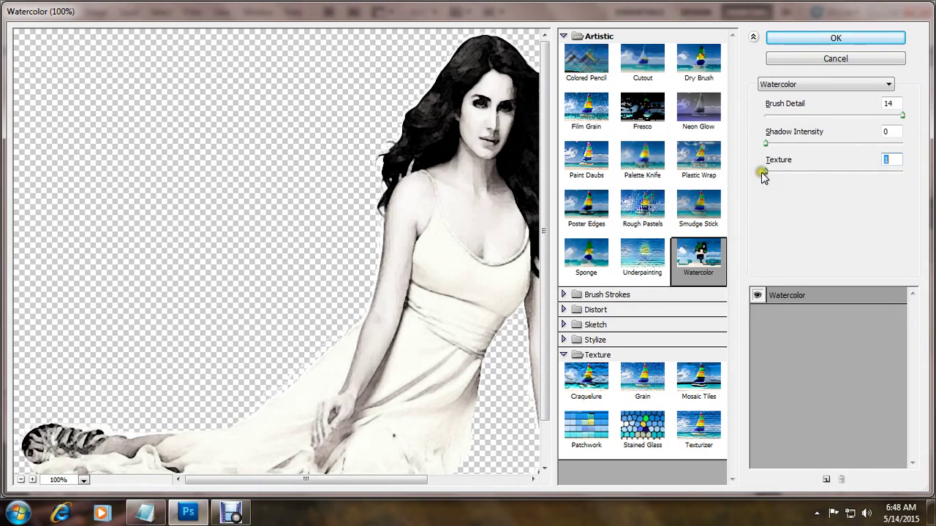
pyautogui.moveTo(768, 173); pyautogui.dragTo(774, 177)
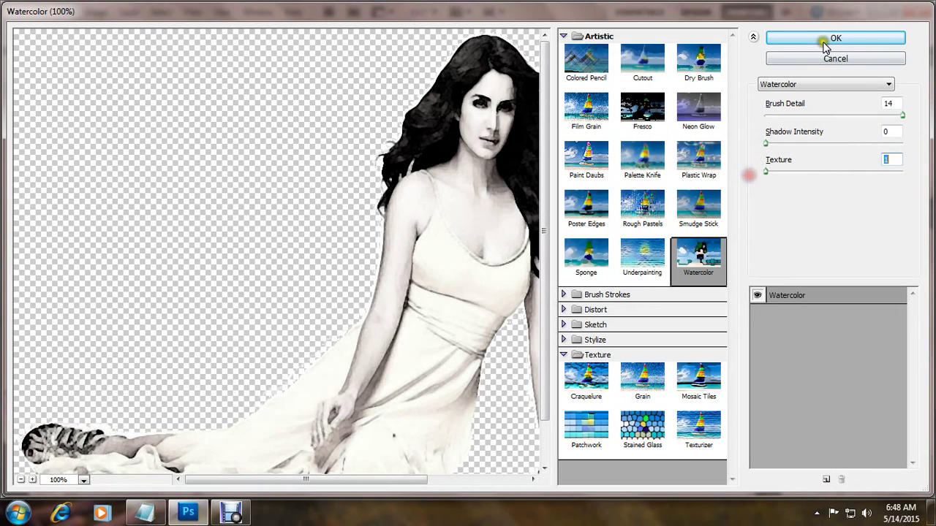
pyautogui.click(825, 39)
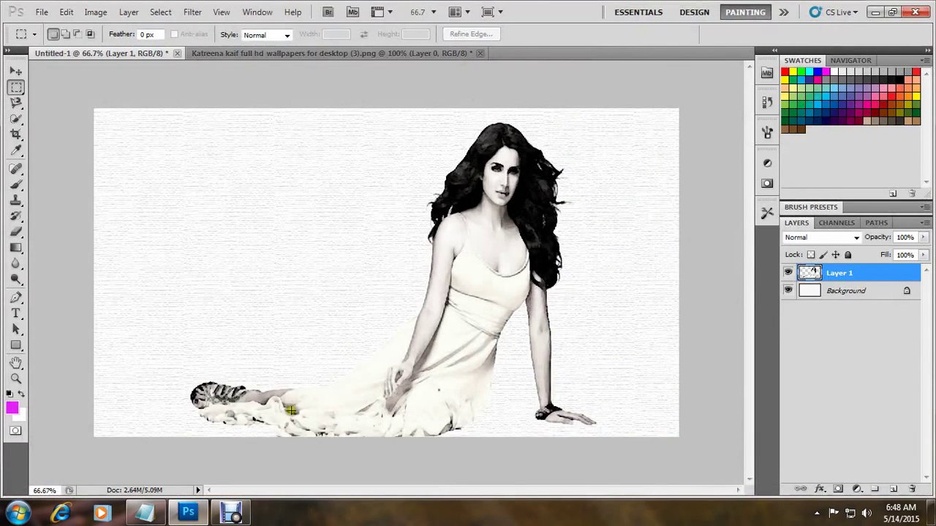
# - Add a layer mask to Layer 1, then highlight the black-foreground step in the notes
pyautogui.click(145, 513)
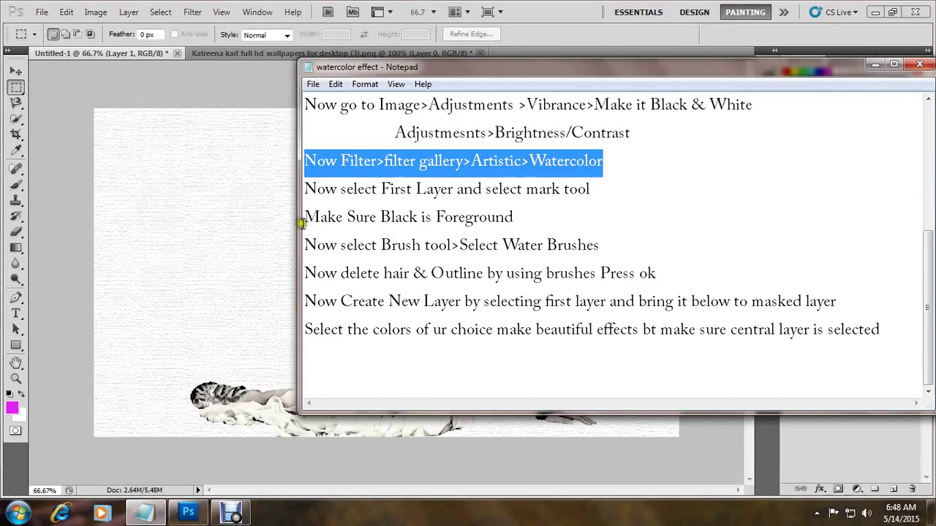
pyautogui.moveTo(599, 192); pyautogui.dragTo(307, 191)
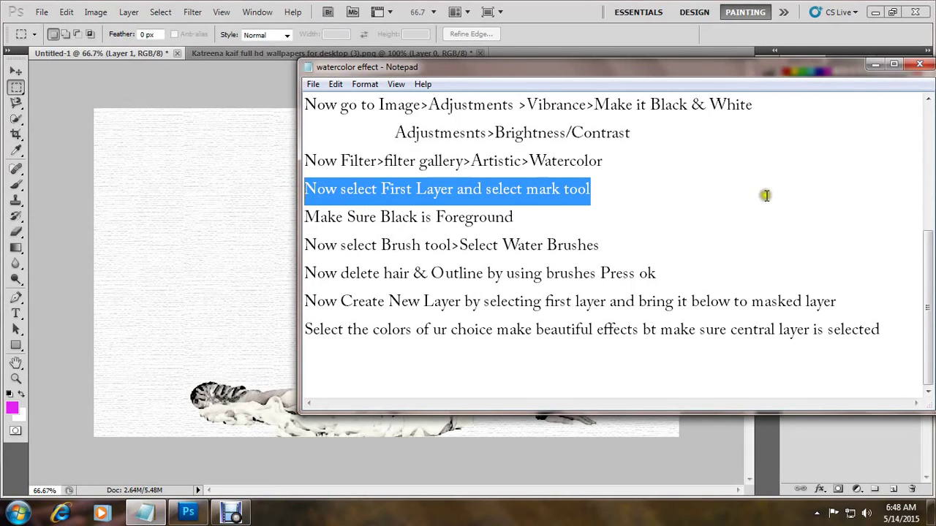
pyautogui.click(874, 66)
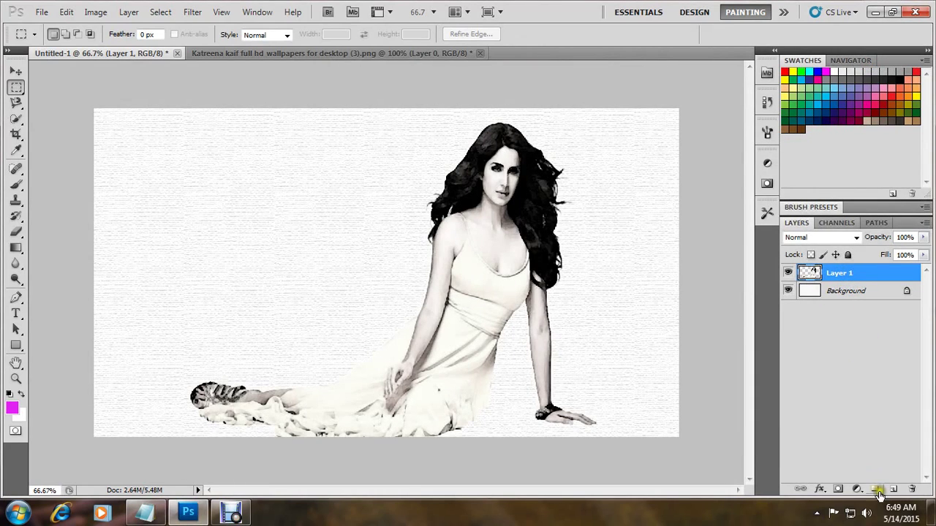
pyautogui.click(839, 489)
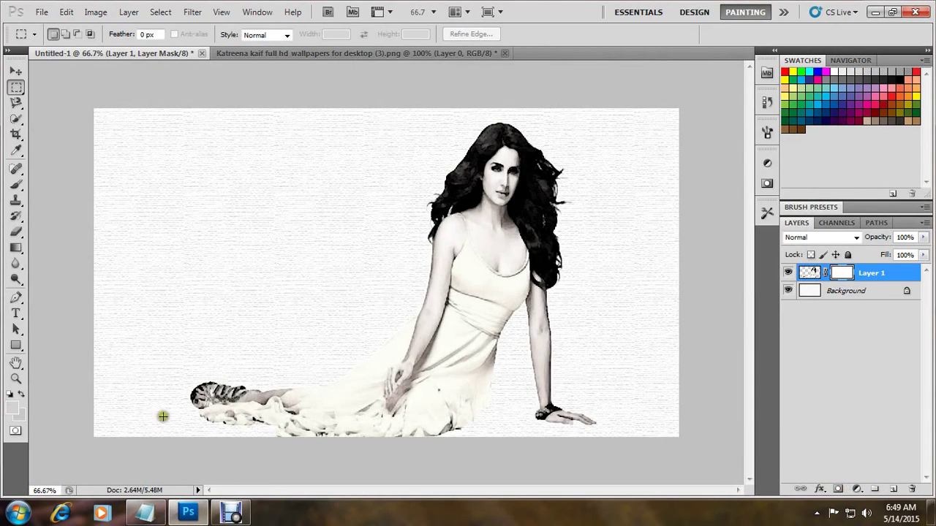
pyautogui.click(145, 514)
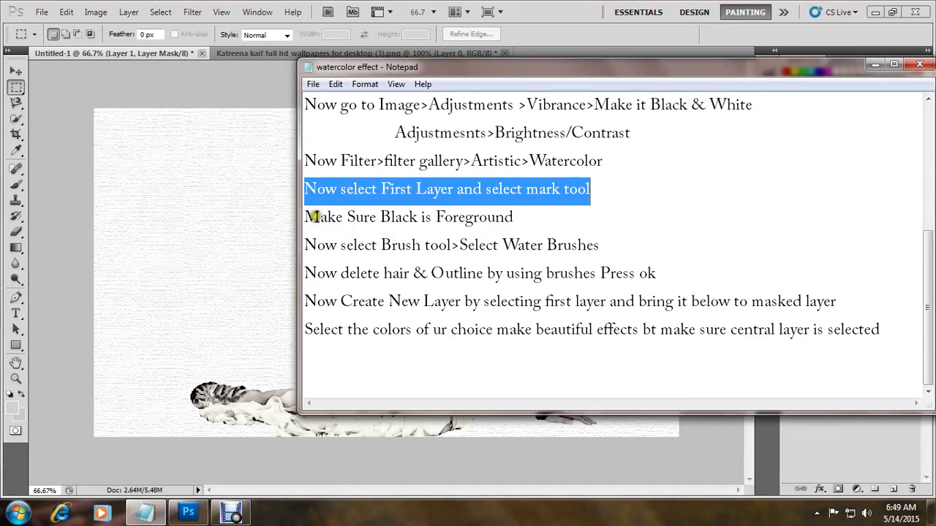
pyautogui.moveTo(526, 227); pyautogui.dragTo(289, 216)
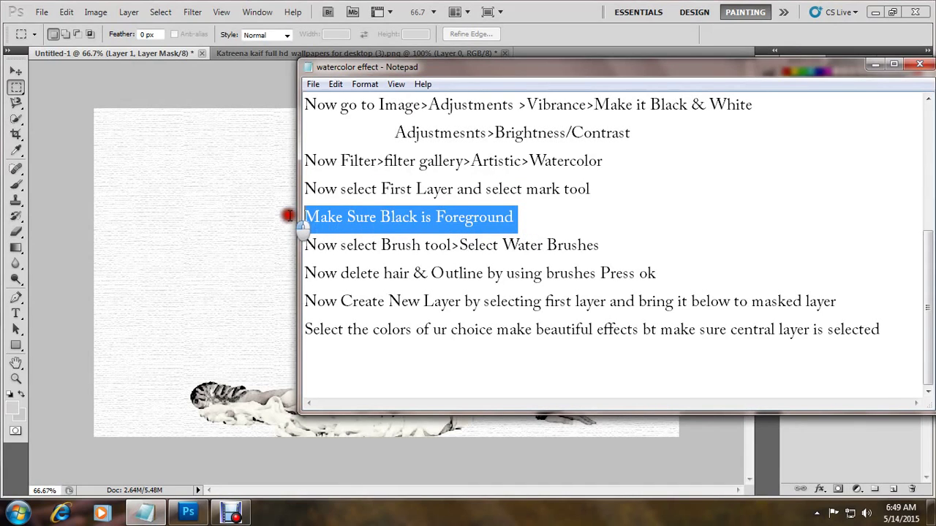
# - Set the foreground colour to black and the background to near-white #fafafa
pyautogui.click(41, 447)
pyautogui.click(10, 407)
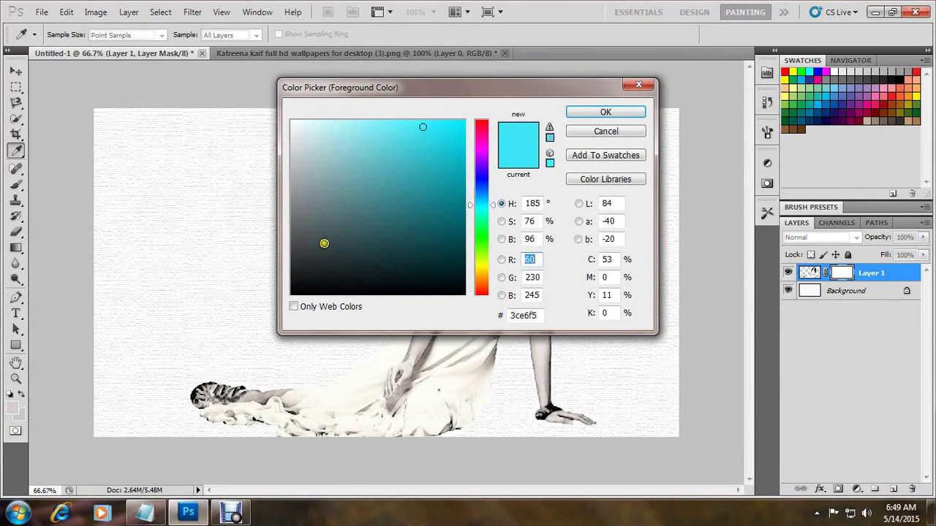
pyautogui.moveTo(323, 243); pyautogui.dragTo(450, 294)
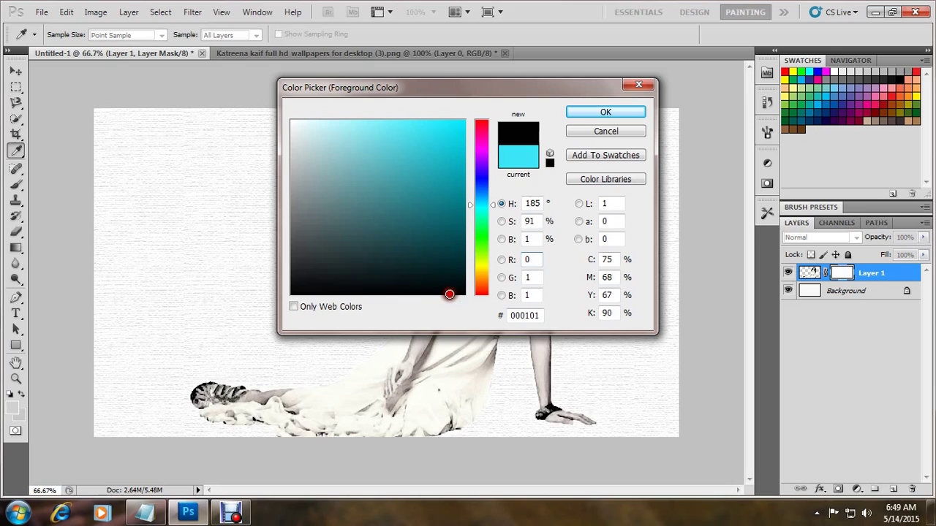
pyautogui.click(599, 113)
pyautogui.press('m')
pyautogui.click(21, 414)
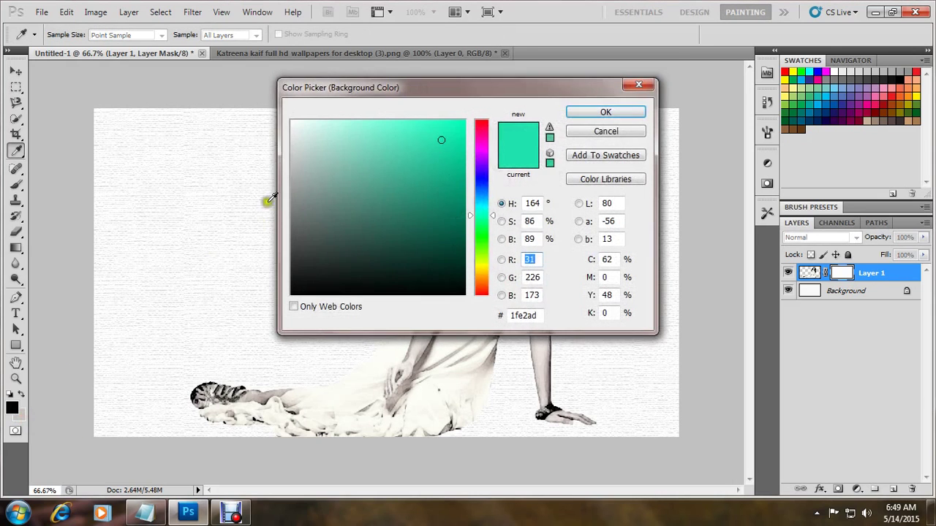
pyautogui.moveTo(295, 134); pyautogui.dragTo(285, 123)
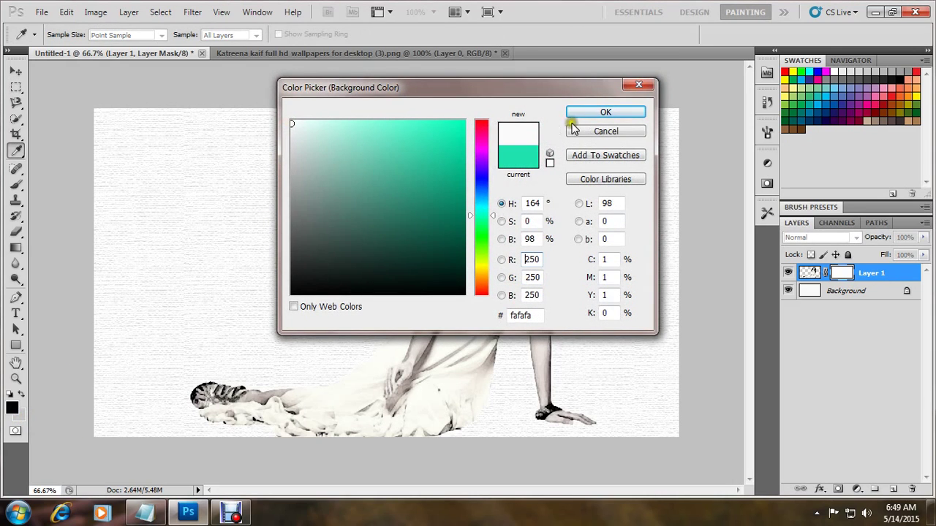
pyautogui.click(601, 113)
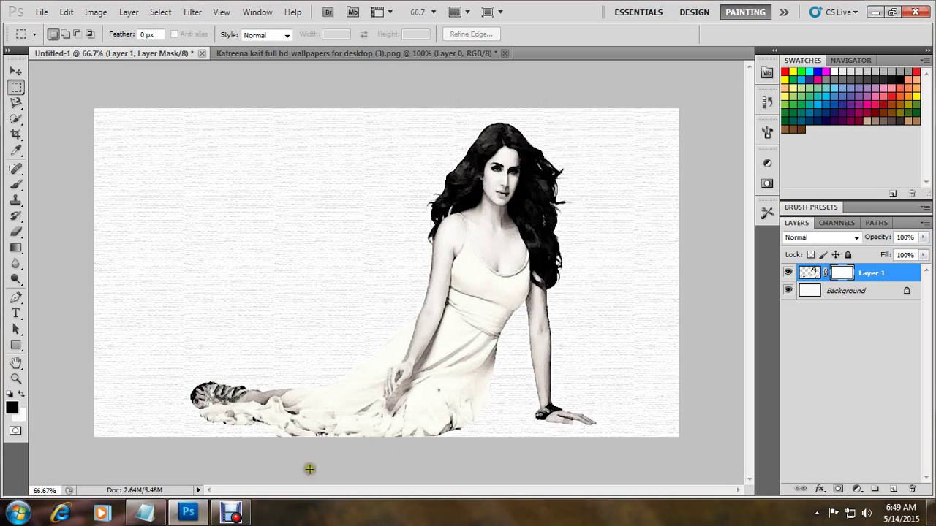
# - Review the tutorial note about choosing watercolor brushes, then return to the image
pyautogui.click(147, 515)
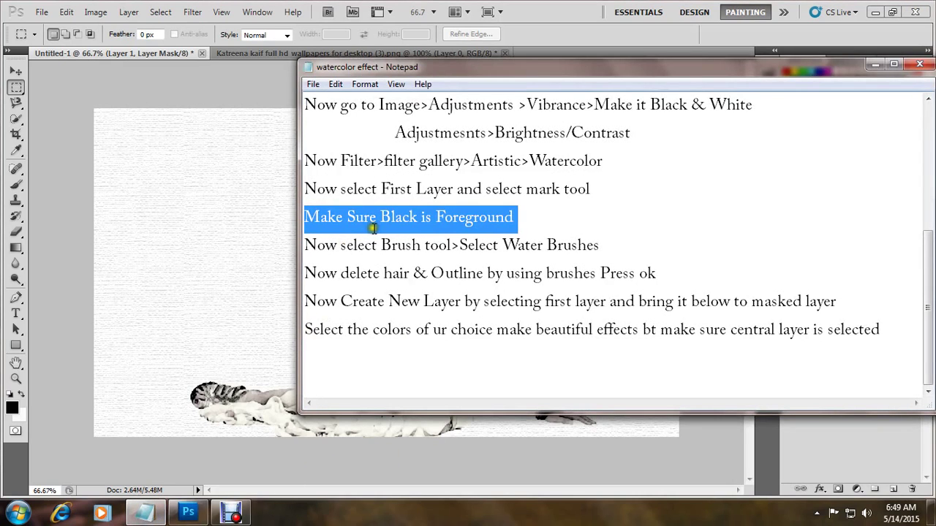
pyautogui.moveTo(607, 250); pyautogui.dragTo(302, 246)
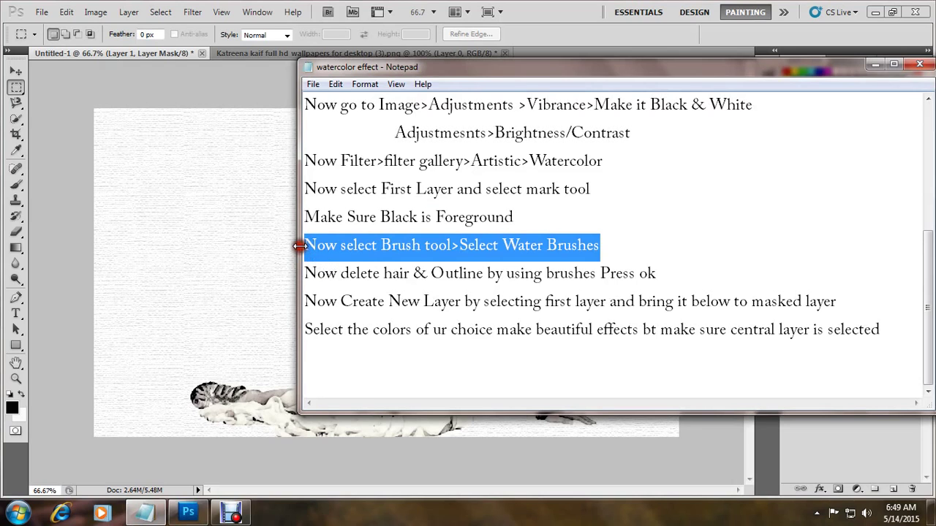
pyautogui.click(39, 13)
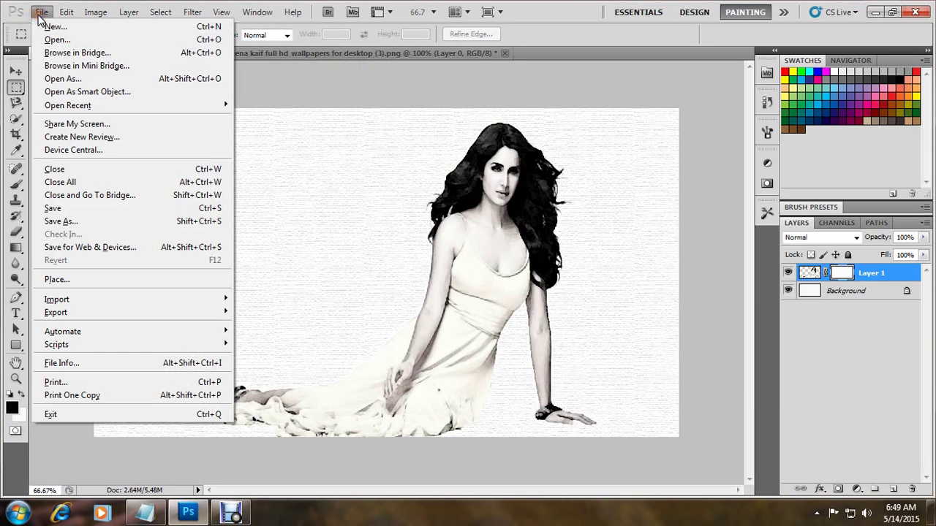
pyautogui.click(299, 69)
# - Select a splash-shaped watercolor brush preset and set its size to 411 px
pyautogui.click(16, 184)
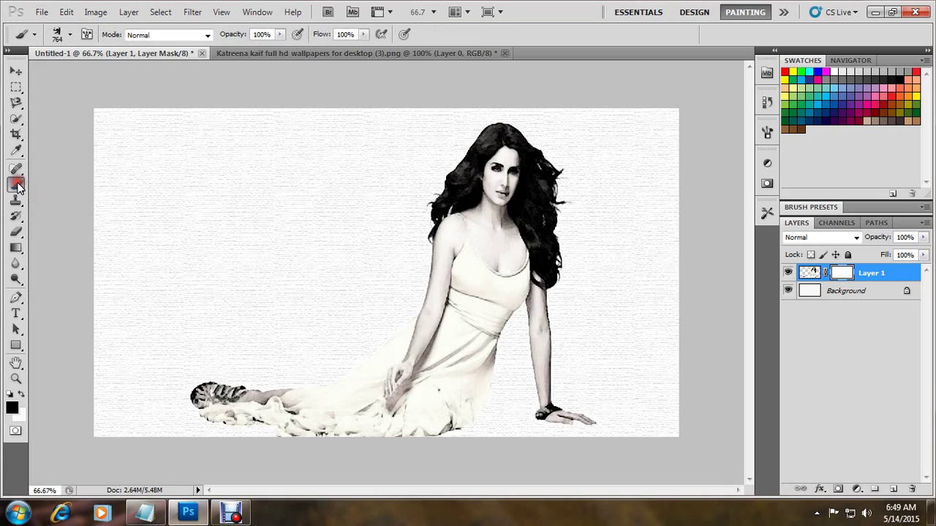
pyautogui.click(71, 35)
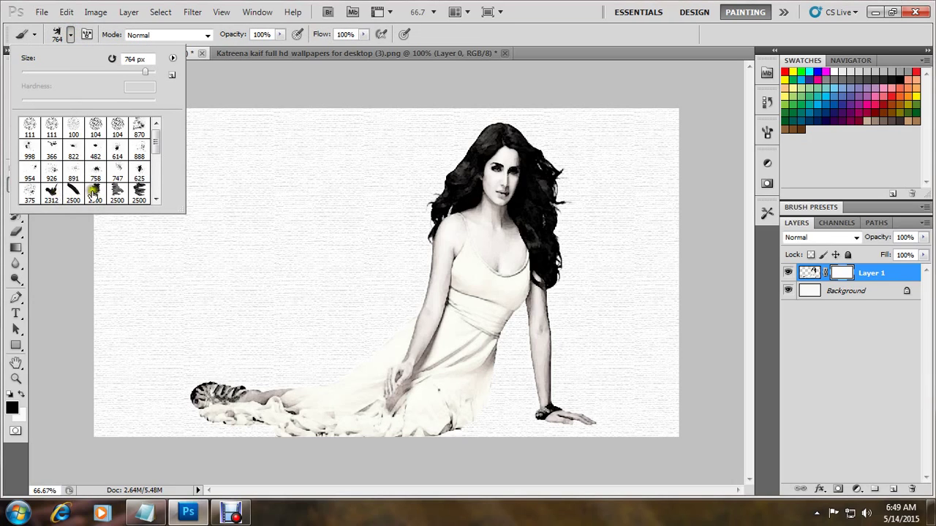
pyautogui.moveTo(150, 157)
pyautogui.mouseDown()
pyautogui.moveTo(155, 168)
pyautogui.moveTo(142, 176)
pyautogui.mouseUp()
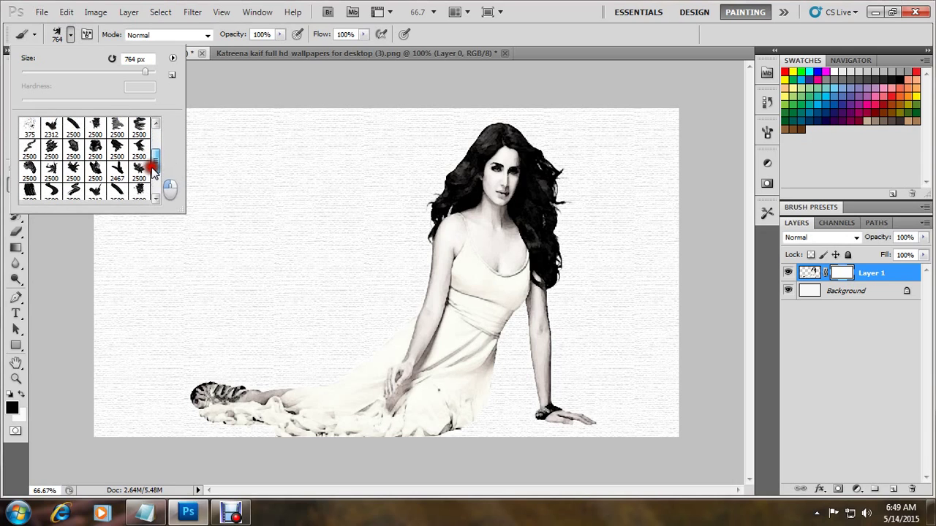
pyautogui.click(139, 171)
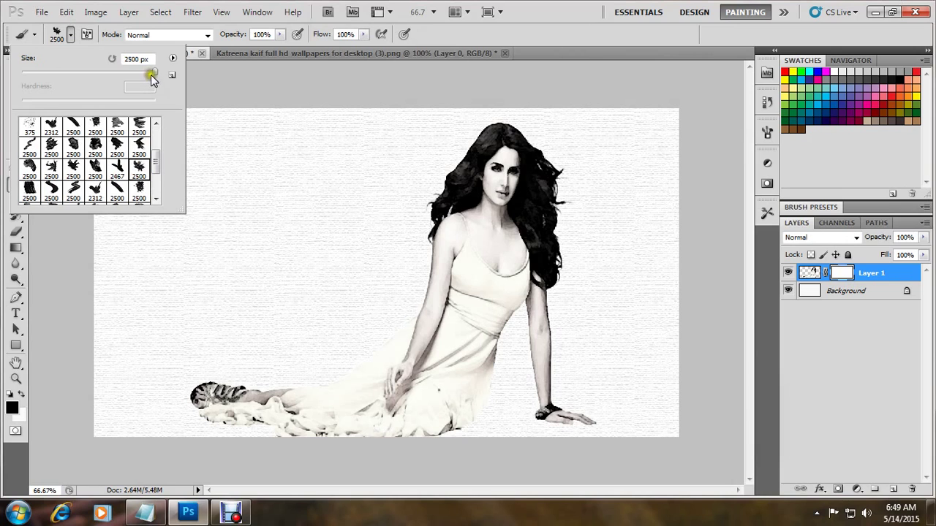
pyautogui.moveTo(137, 78); pyautogui.dragTo(134, 78)
# - Mask away stray hair beside the face and at the top of the head
pyautogui.click(410, 189)
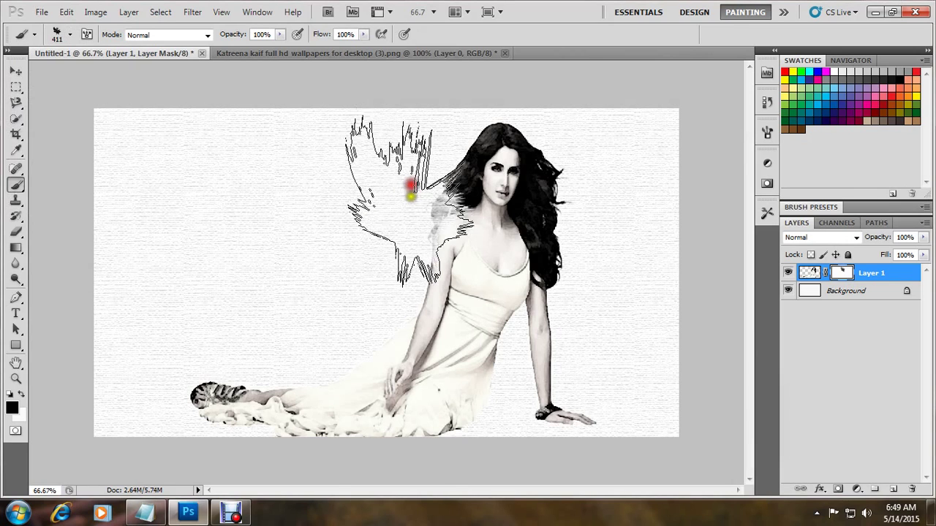
pyautogui.click(428, 150)
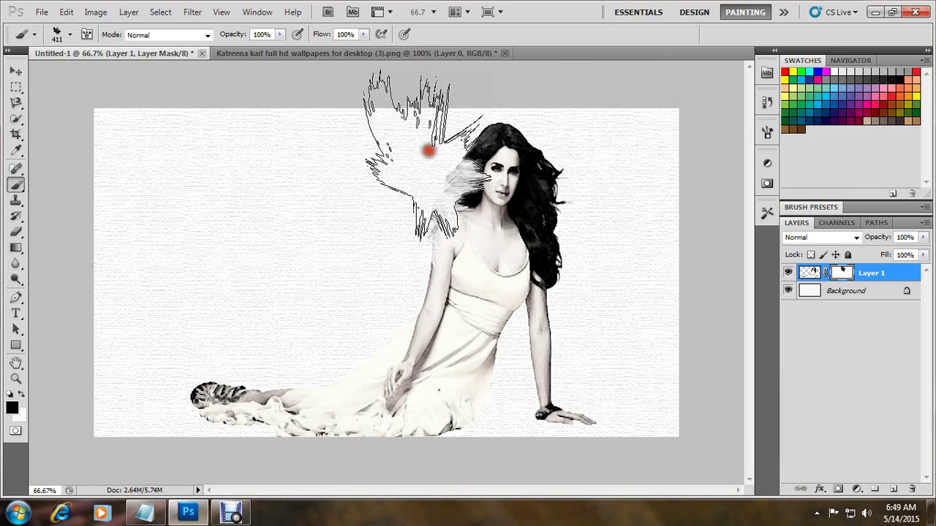
pyautogui.click(145, 514)
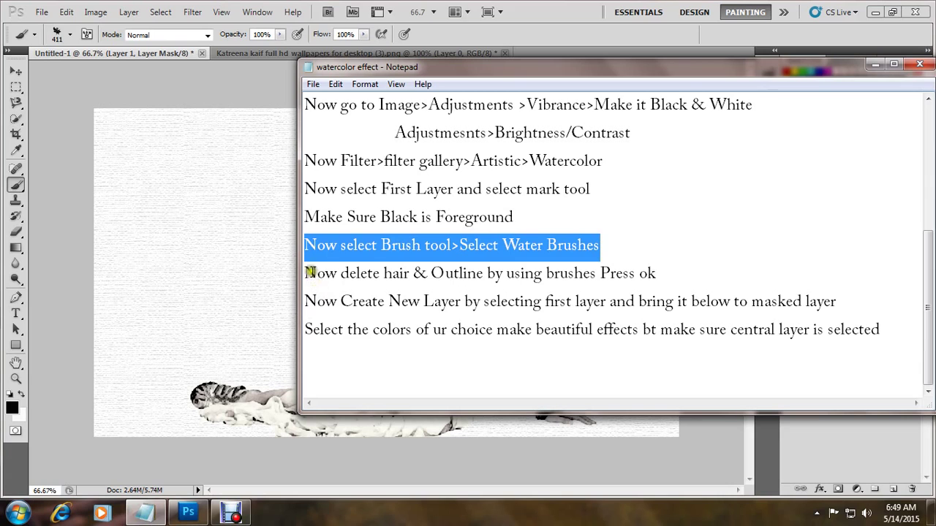
pyautogui.moveTo(316, 274); pyautogui.dragTo(660, 277)
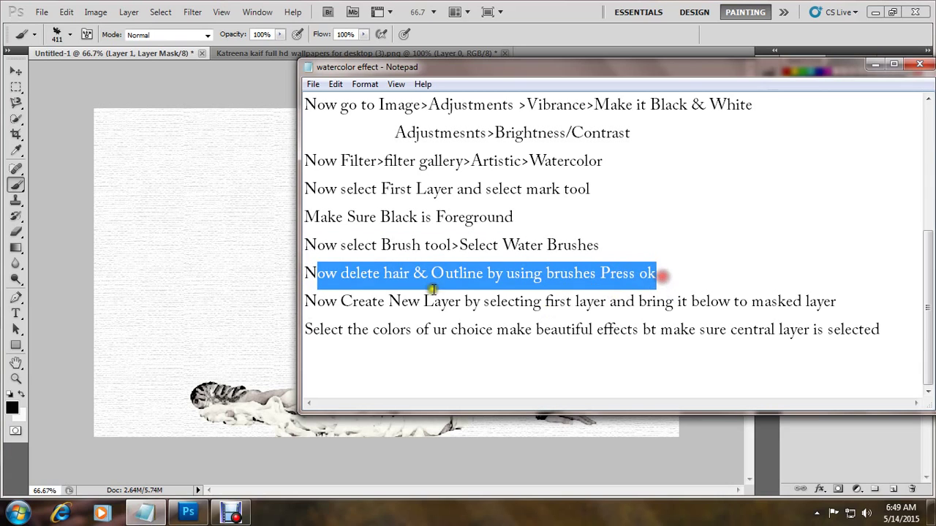
pyautogui.click(875, 64)
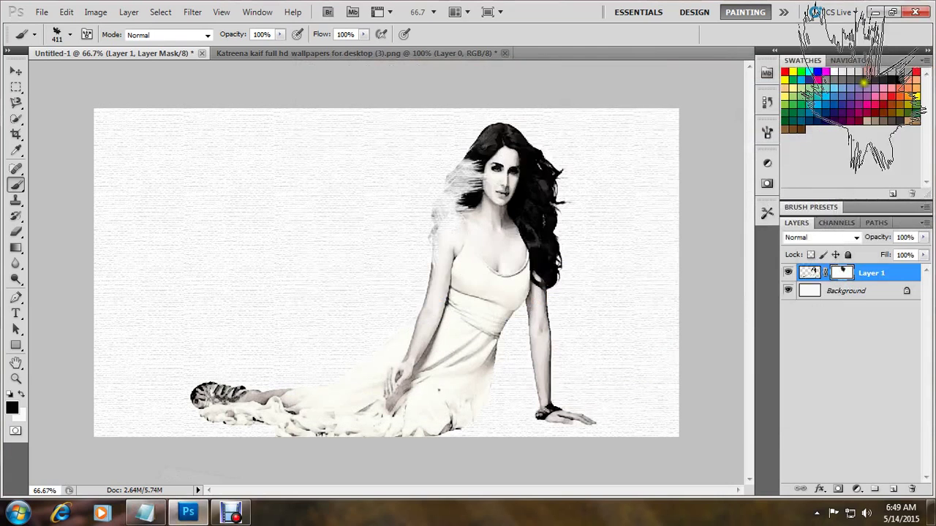
pyautogui.moveTo(568, 157)
pyautogui.mouseDown()
pyautogui.moveTo(594, 234)
pyautogui.moveTo(598, 358)
pyautogui.mouseUp()
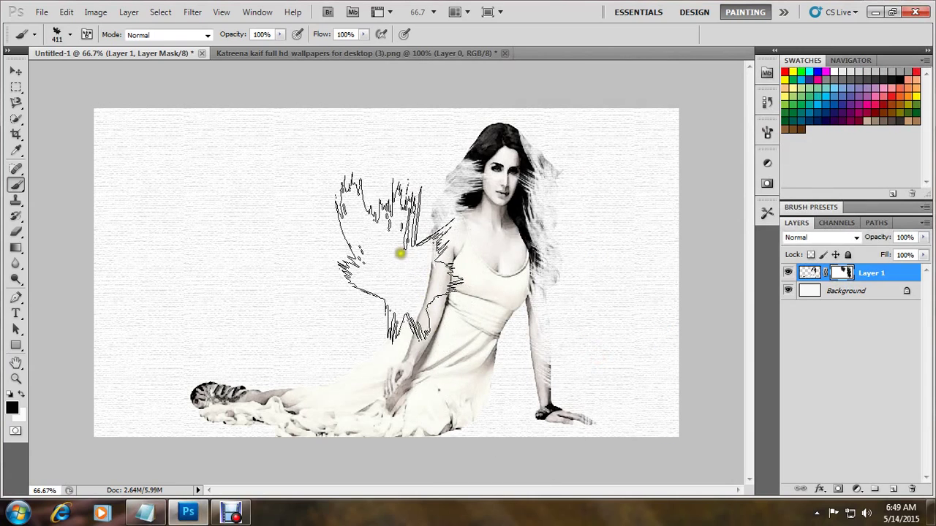
pyautogui.moveTo(395, 250)
pyautogui.mouseDown()
pyautogui.moveTo(344, 316)
pyautogui.moveTo(208, 339)
pyautogui.mouseUp()
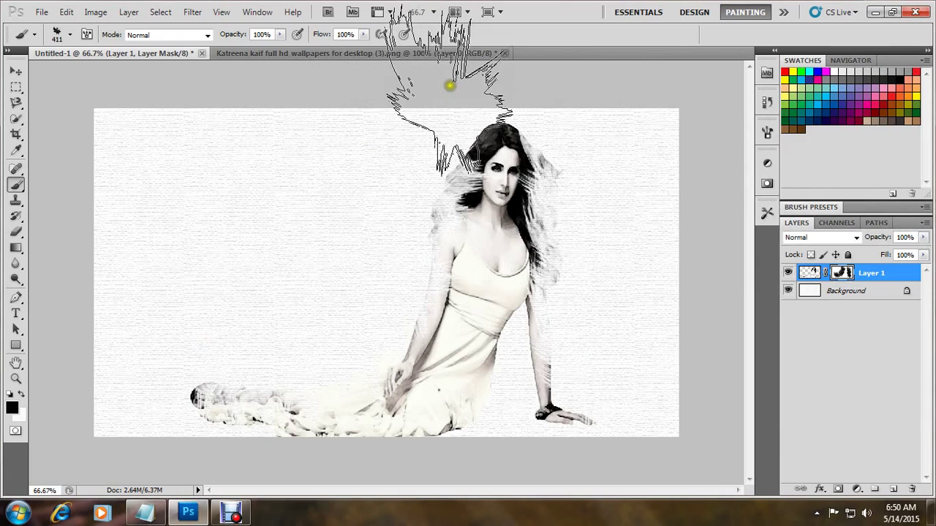
pyautogui.moveTo(451, 87); pyautogui.dragTo(468, 91)
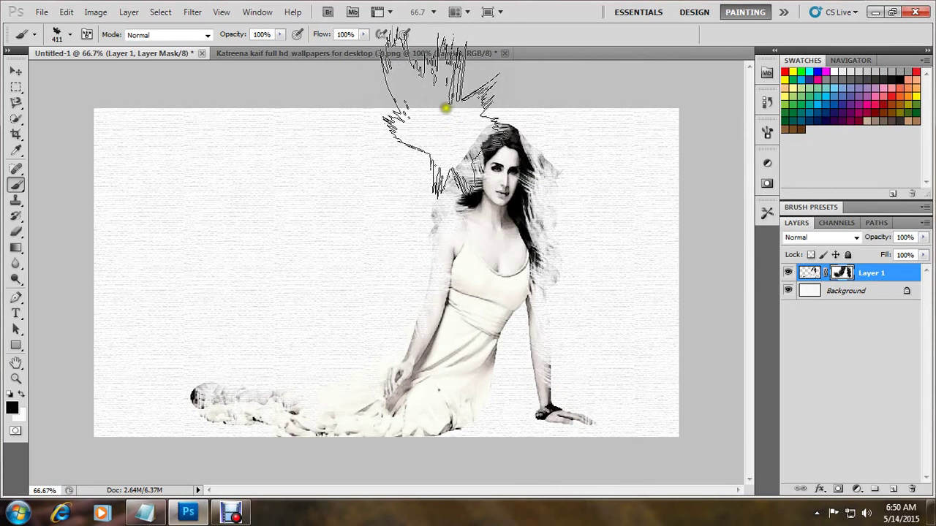
# - Reduce the watercolor brush size to 349 px in the preset picker
pyautogui.rightClick(445, 105)
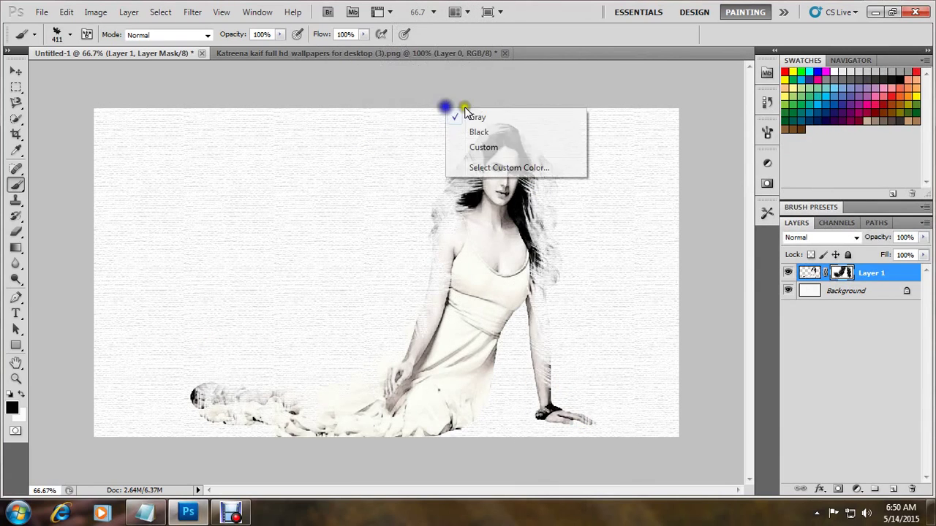
pyautogui.click(60, 70)
pyautogui.click(69, 34)
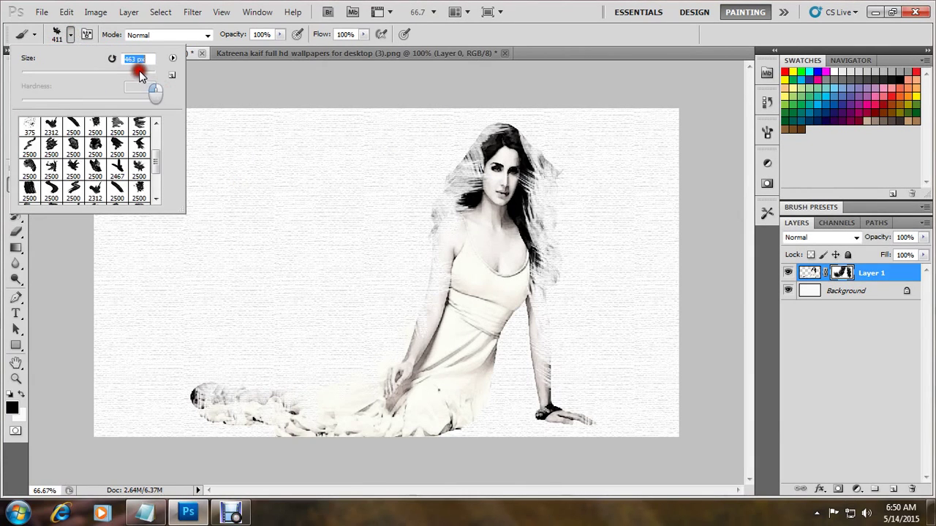
pyautogui.moveTo(141, 76); pyautogui.dragTo(132, 73)
pyautogui.click(148, 89)
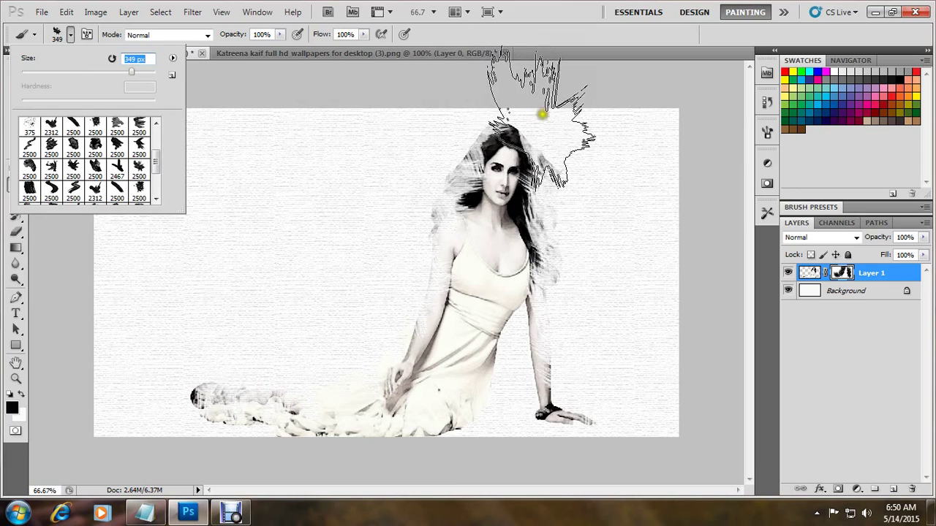
pyautogui.click(541, 114)
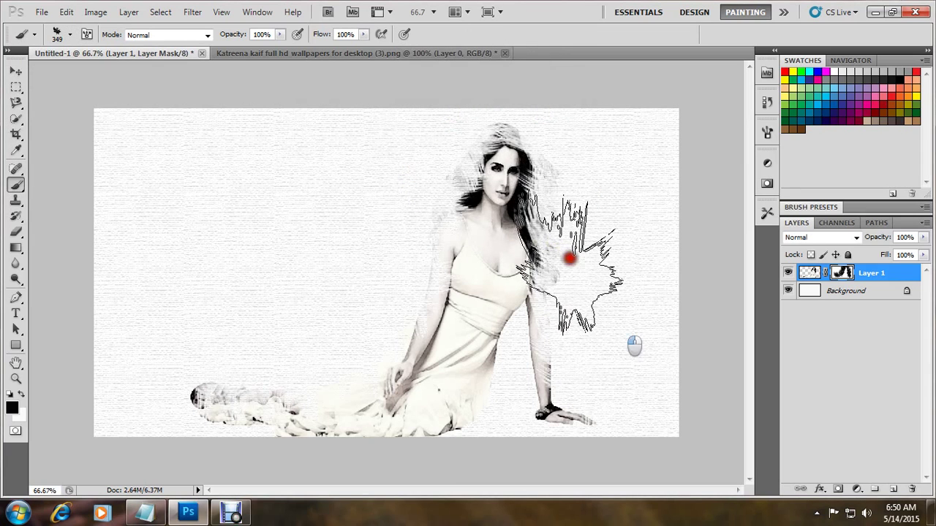
# - Fade the edges around her right arm, hand and the bottom of the dress
pyautogui.click(595, 209)
pyautogui.click(583, 338)
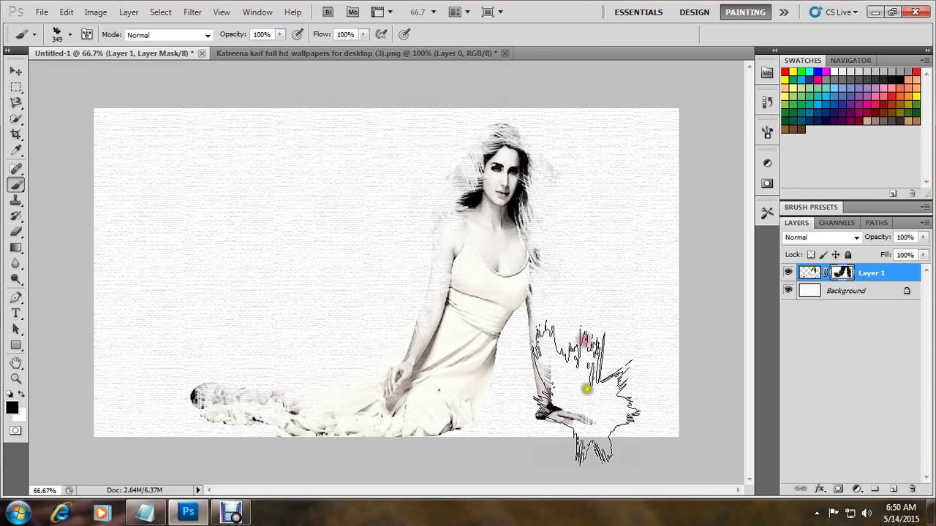
pyautogui.click(589, 390)
pyautogui.click(495, 384)
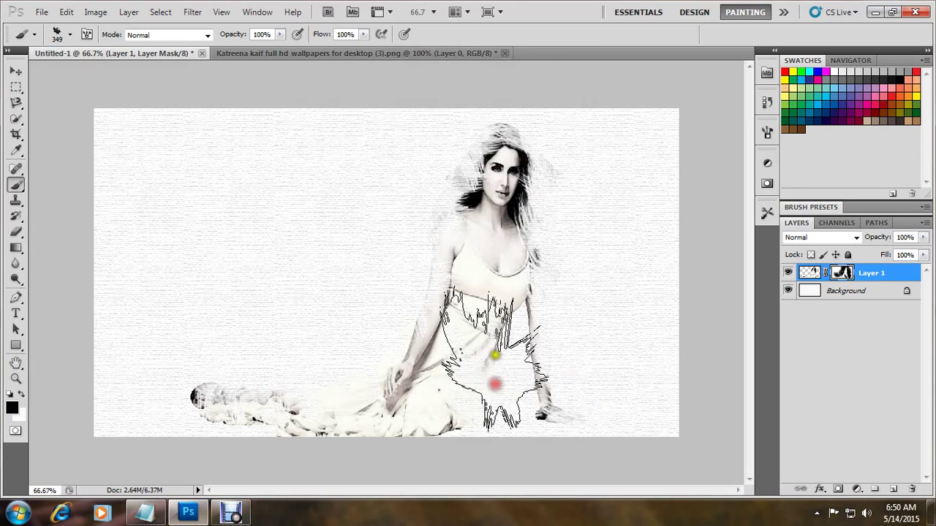
pyautogui.click(502, 343)
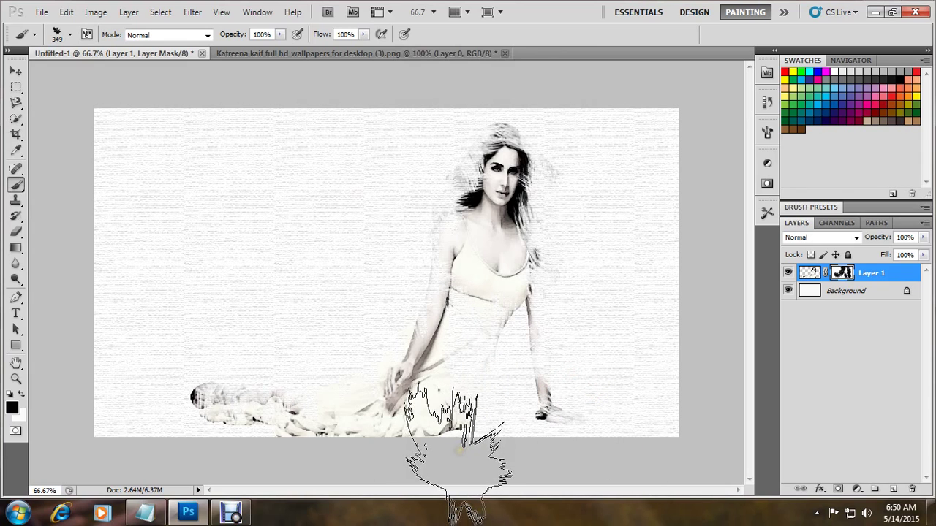
pyautogui.click(148, 516)
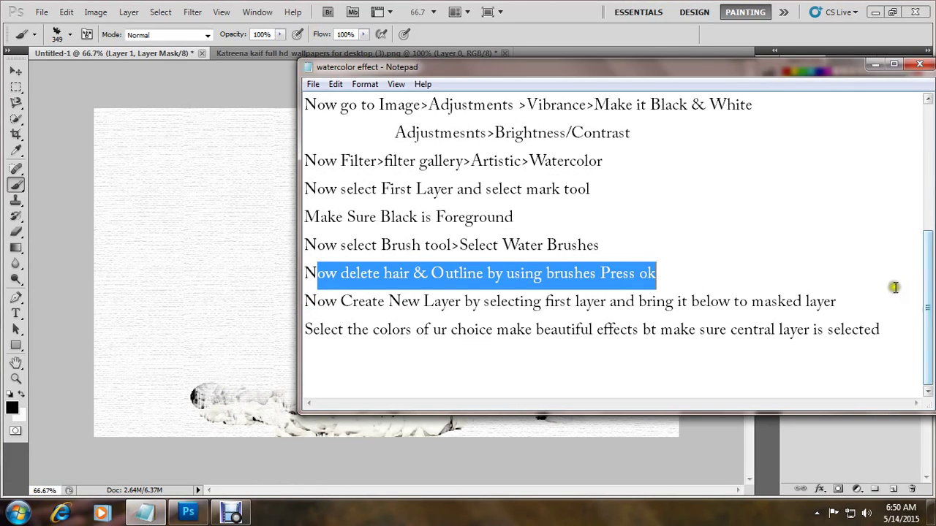
pyautogui.moveTo(856, 305); pyautogui.dragTo(412, 302)
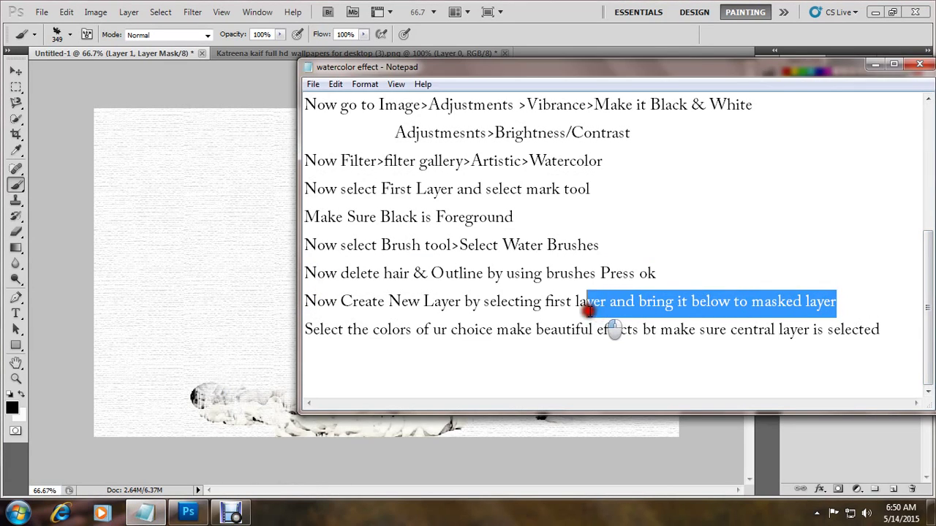
pyautogui.moveTo(412, 301); pyautogui.dragTo(306, 311)
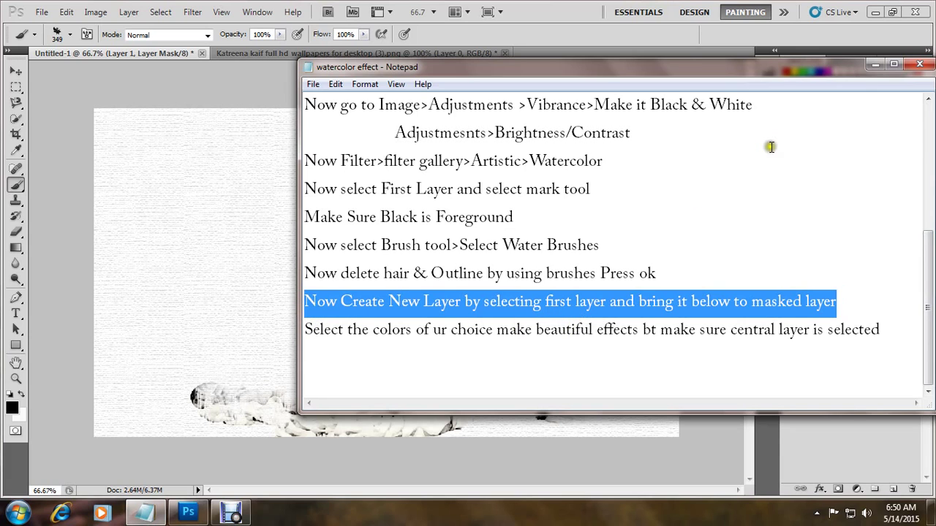
pyautogui.click(871, 69)
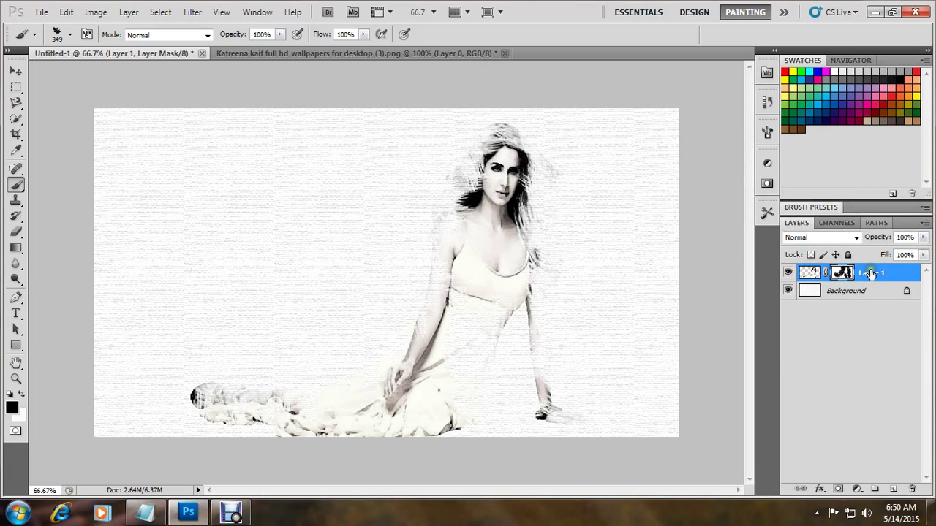
# - Add an empty Layer 2 beneath Layer 1 and bring the tutorial notes forward
pyautogui.click(894, 489)
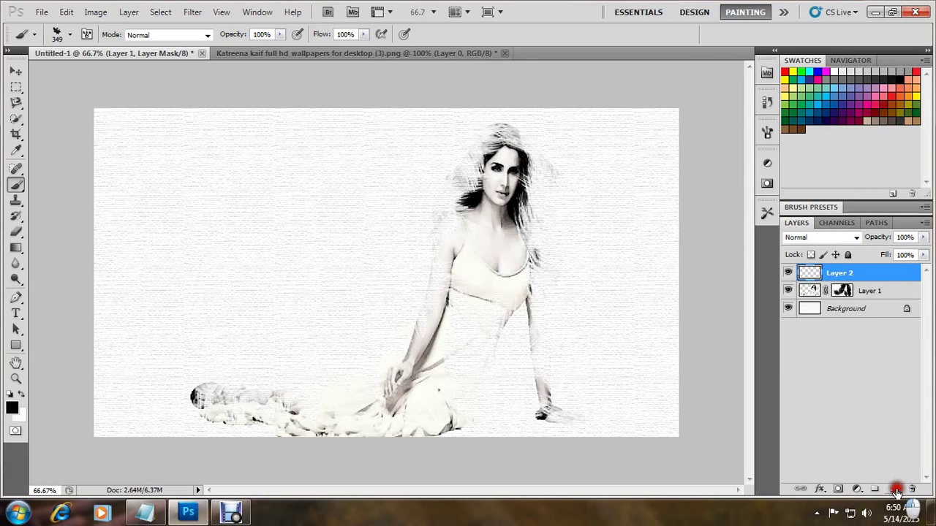
pyautogui.moveTo(845, 273); pyautogui.dragTo(851, 292)
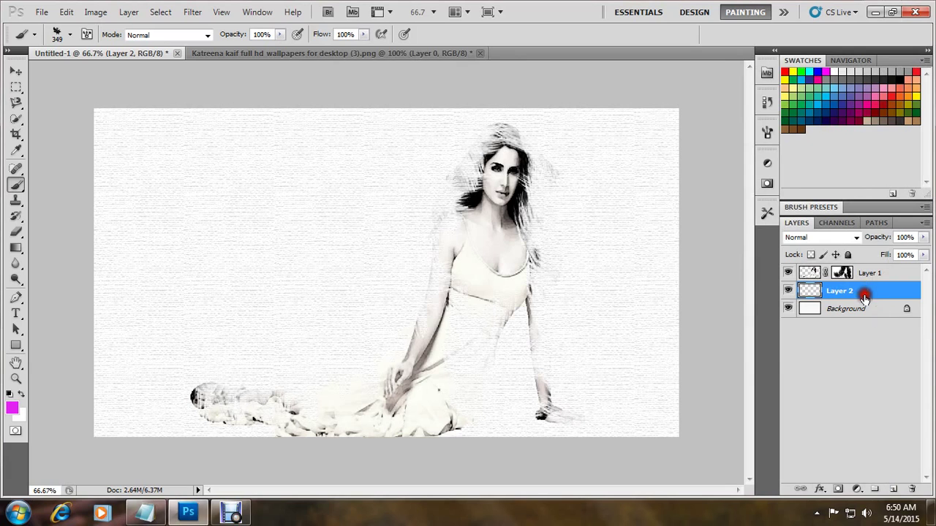
pyautogui.click(147, 515)
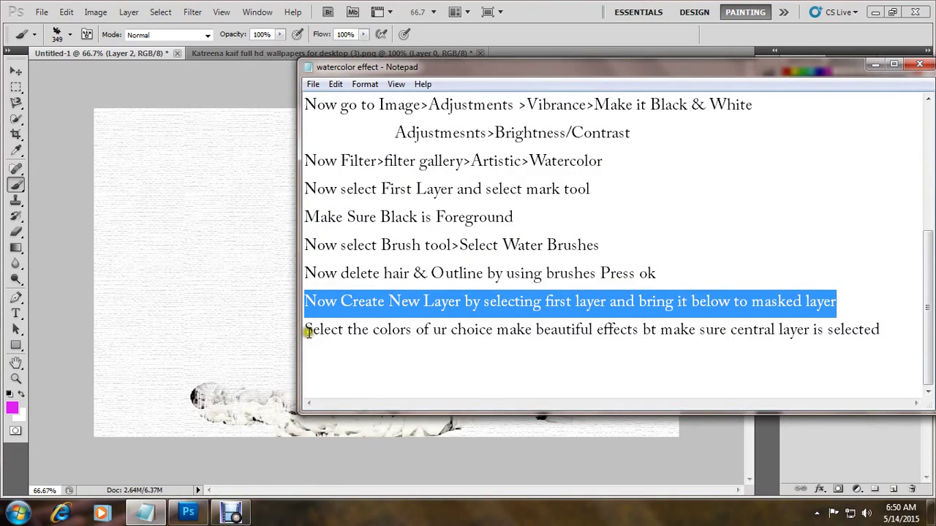
# - Highlight the note about selecting colours, then minimize Notepad
pyautogui.moveTo(308, 331); pyautogui.dragTo(875, 359)
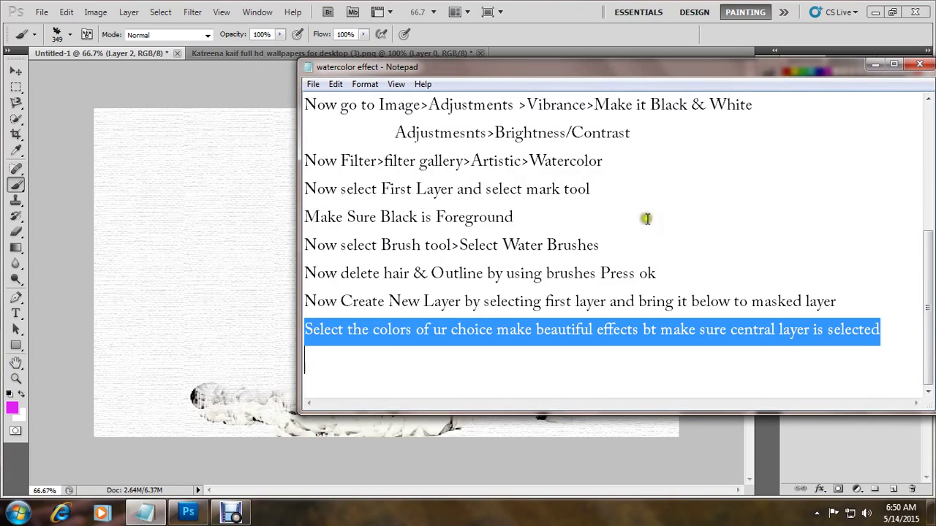
pyautogui.click(875, 68)
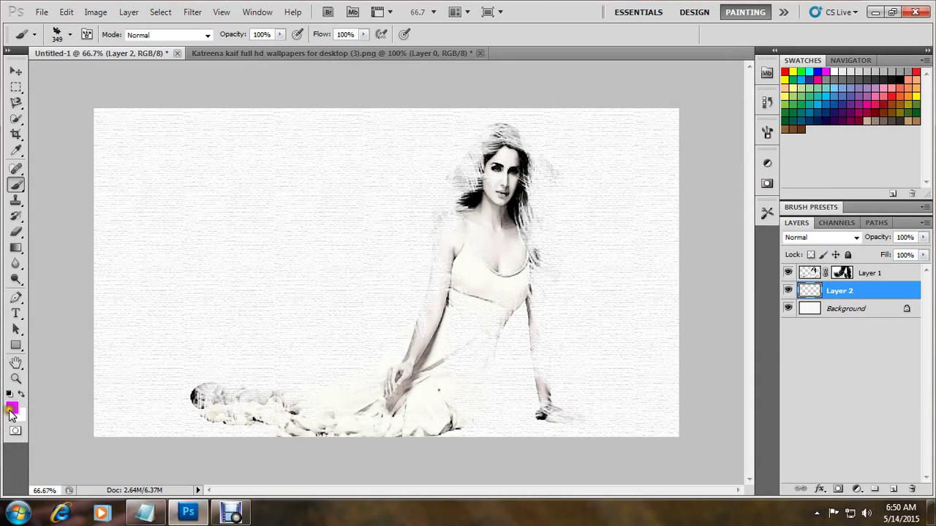
# - Set the foreground to magenta e222f3 and size the watercolor brush to 463 px
pyautogui.click(10, 411)
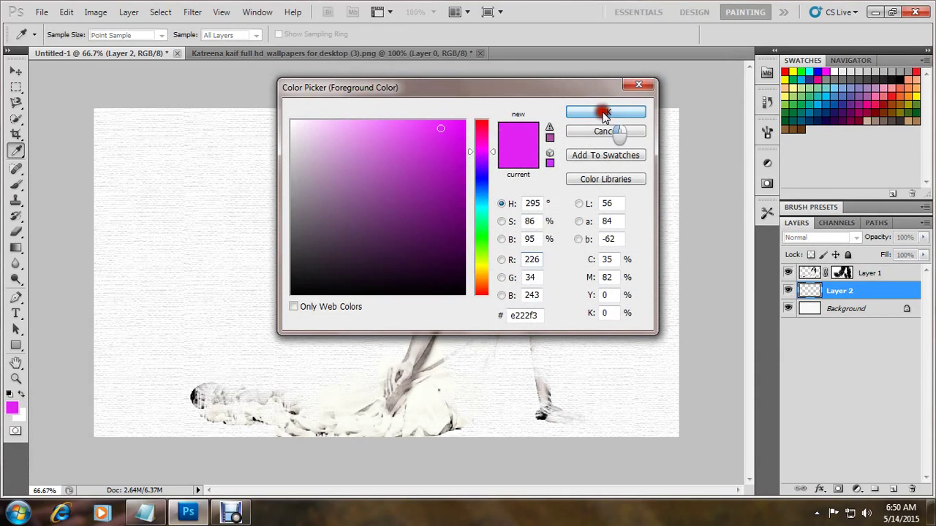
pyautogui.click(606, 111)
pyautogui.press('b')
pyautogui.click(66, 34)
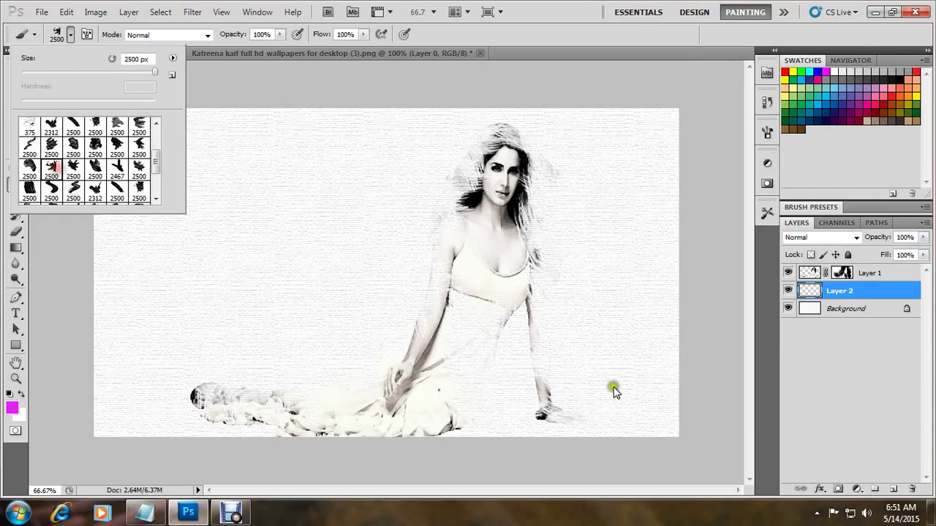
pyautogui.rightClick(468, 291)
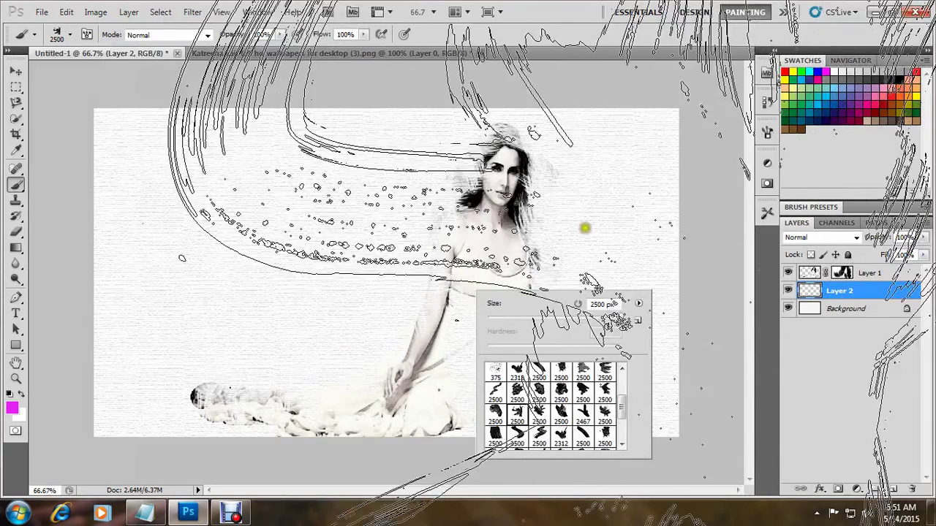
pyautogui.click(72, 37)
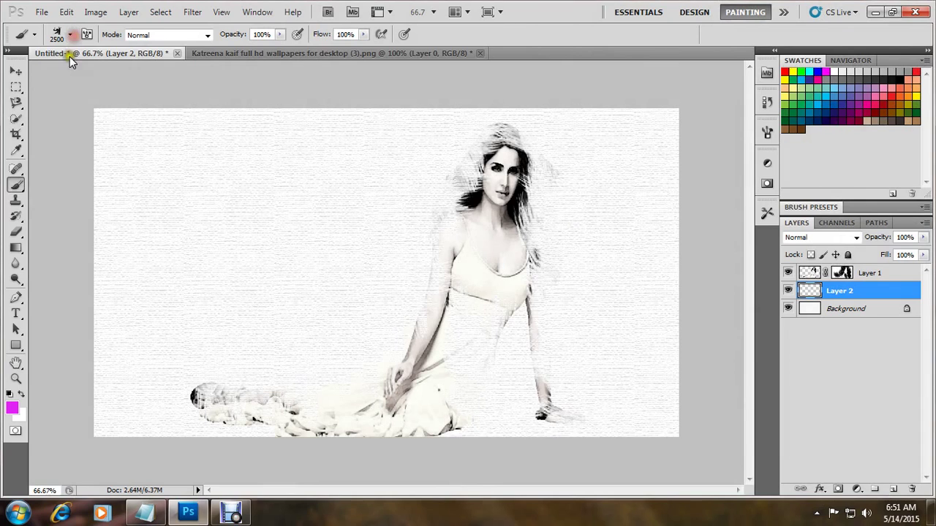
pyautogui.moveTo(128, 76); pyautogui.dragTo(145, 76)
# - Paint magenta strokes beside her right hand and left of her shoulder
pyautogui.click(530, 373)
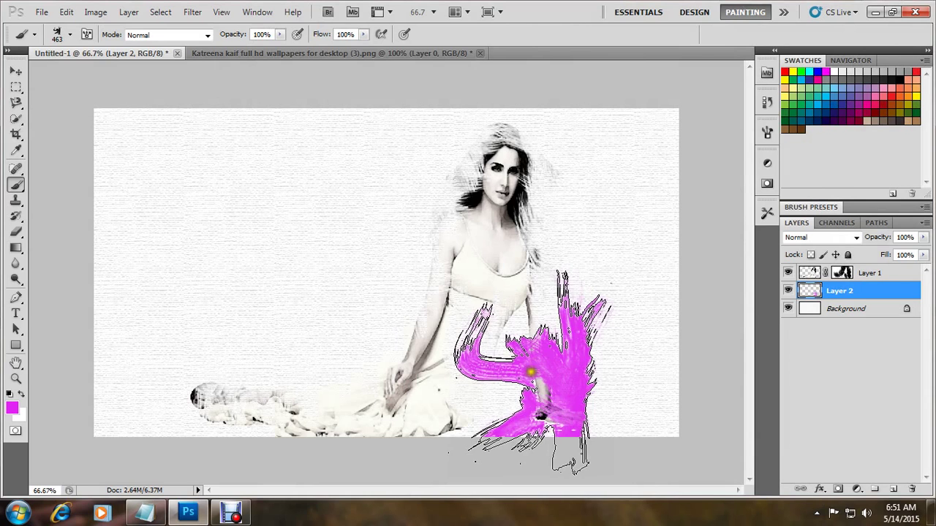
pyautogui.click(388, 219)
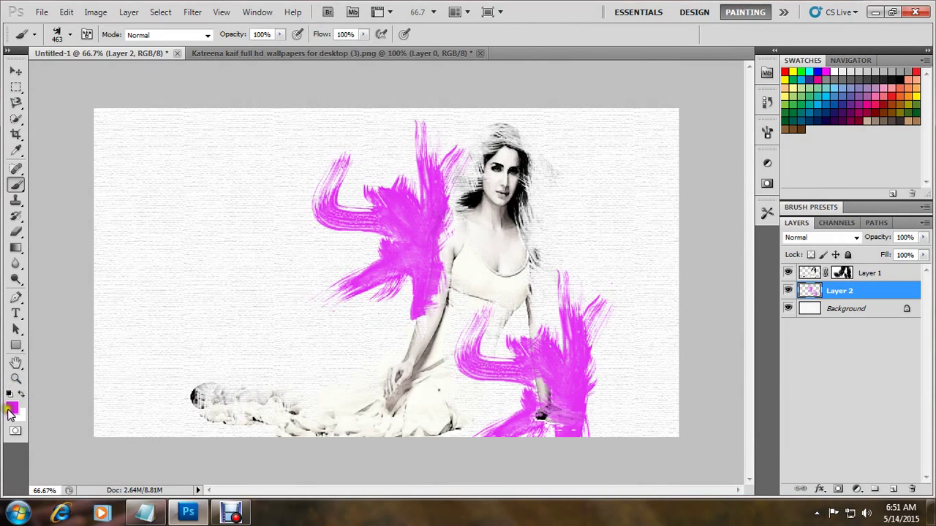
pyautogui.click(10, 410)
# - Switch to near-black and stamp a 308 px hair brush beside the face
pyautogui.click(304, 282)
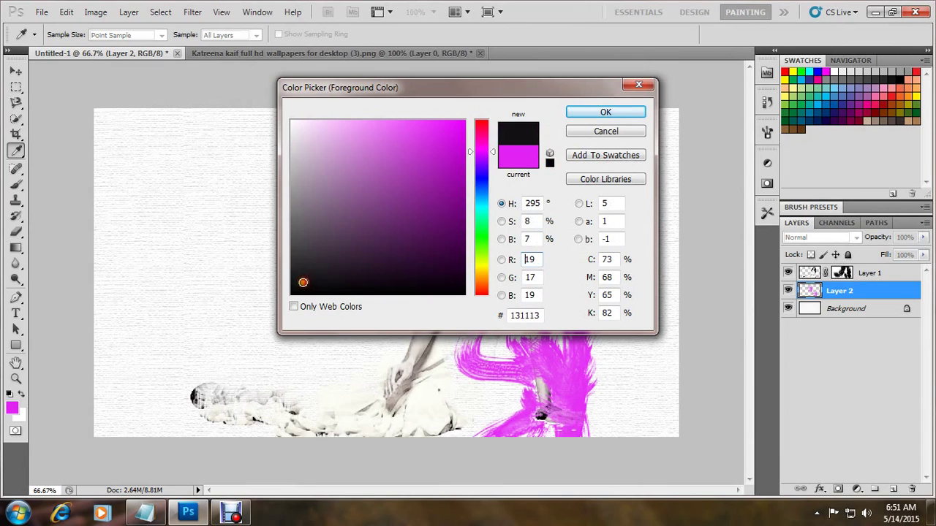
pyautogui.click(604, 113)
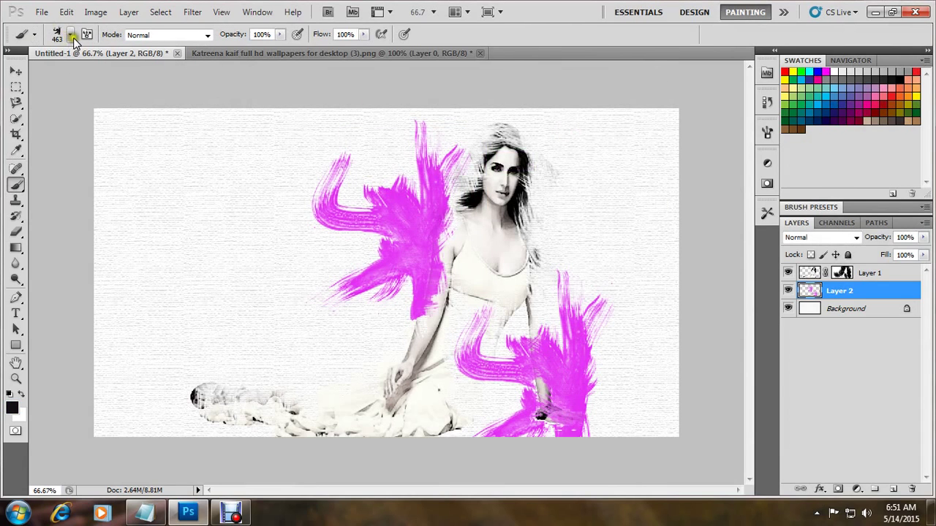
pyautogui.click(71, 35)
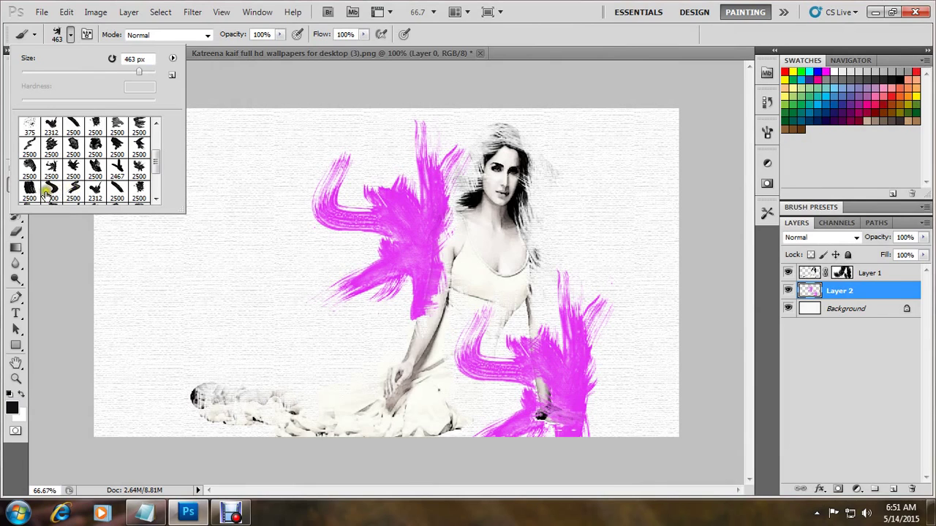
pyautogui.moveTo(156, 154); pyautogui.dragTo(154, 176)
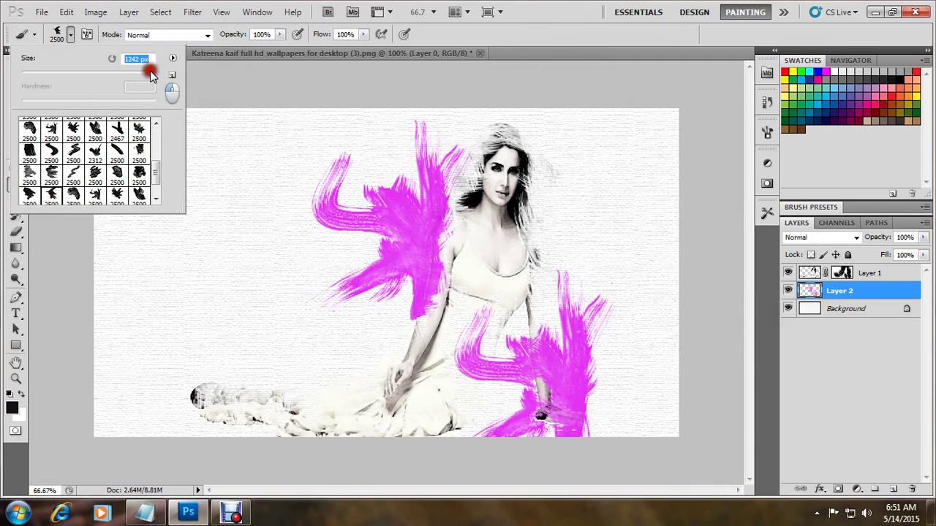
pyautogui.moveTo(150, 75); pyautogui.dragTo(145, 72)
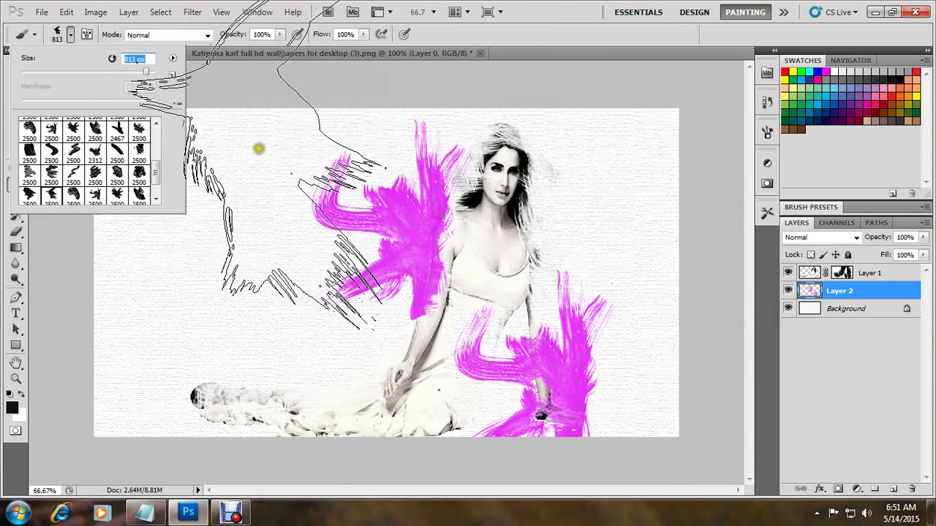
pyautogui.click(257, 162)
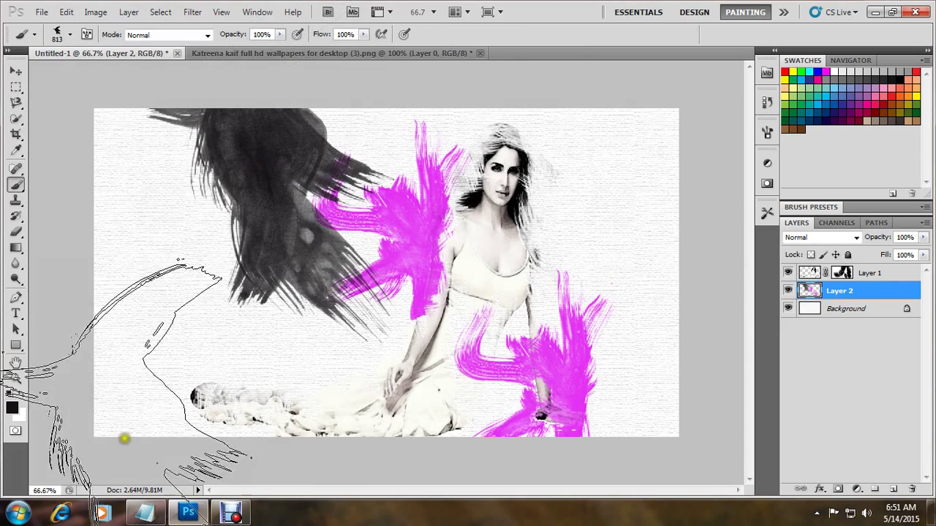
pyautogui.hotkey('ctrl', 'z')
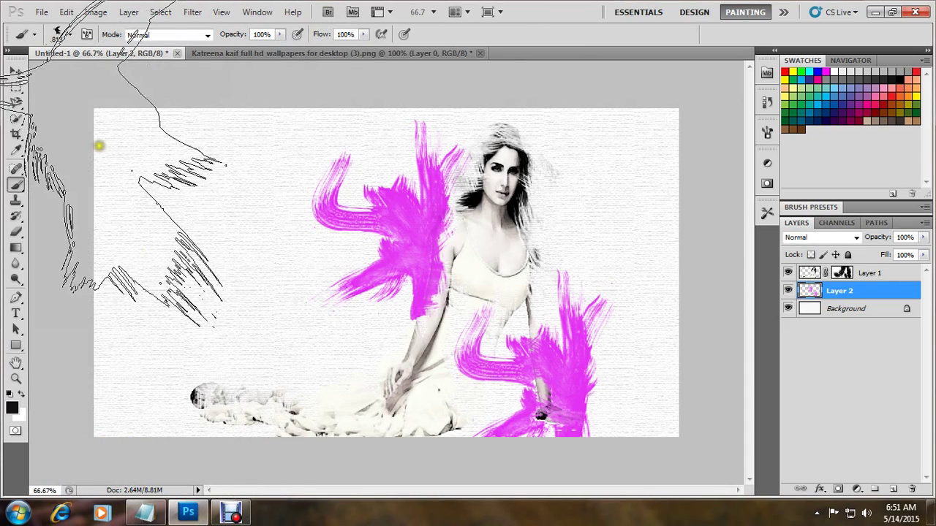
pyautogui.click(71, 35)
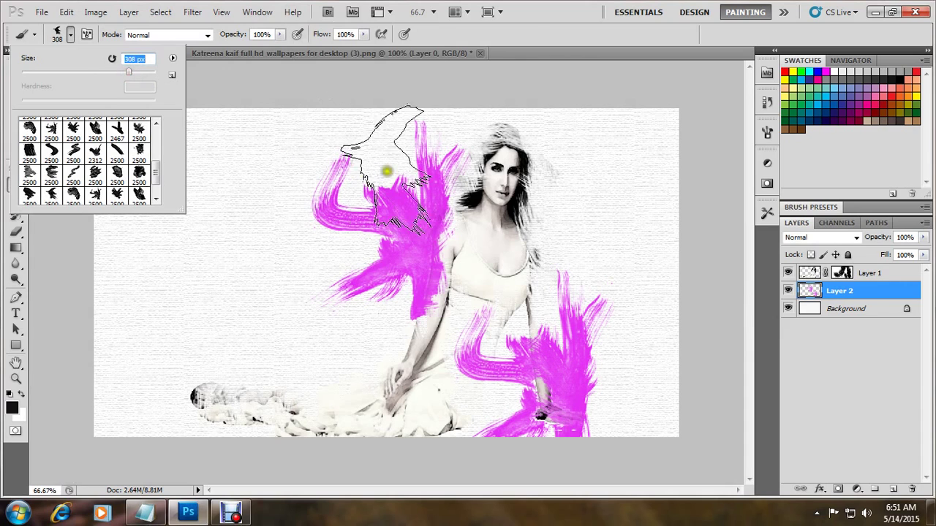
pyautogui.click(453, 209)
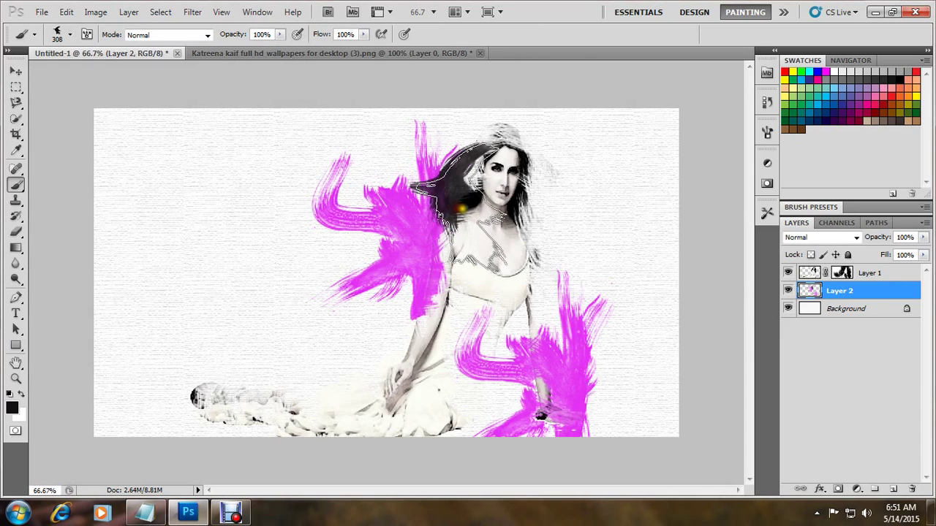
pyautogui.click(475, 195)
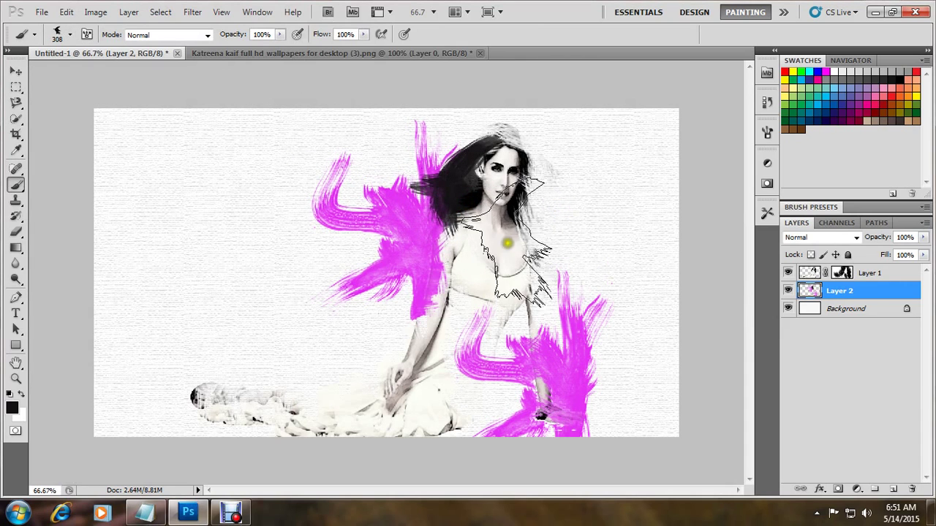
# - Choose another custom hair brush at 411 px and stamp black hair right of the woman
pyautogui.click(66, 36)
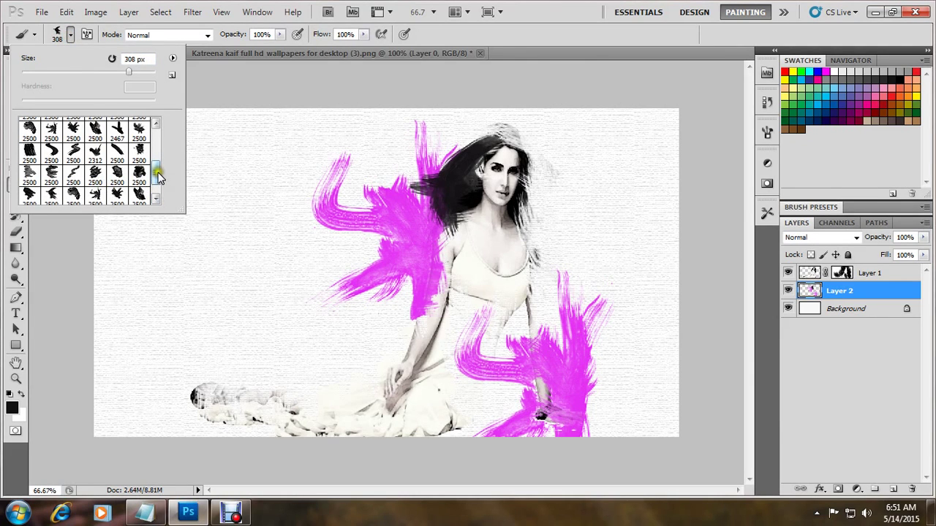
pyautogui.moveTo(159, 178); pyautogui.dragTo(160, 192)
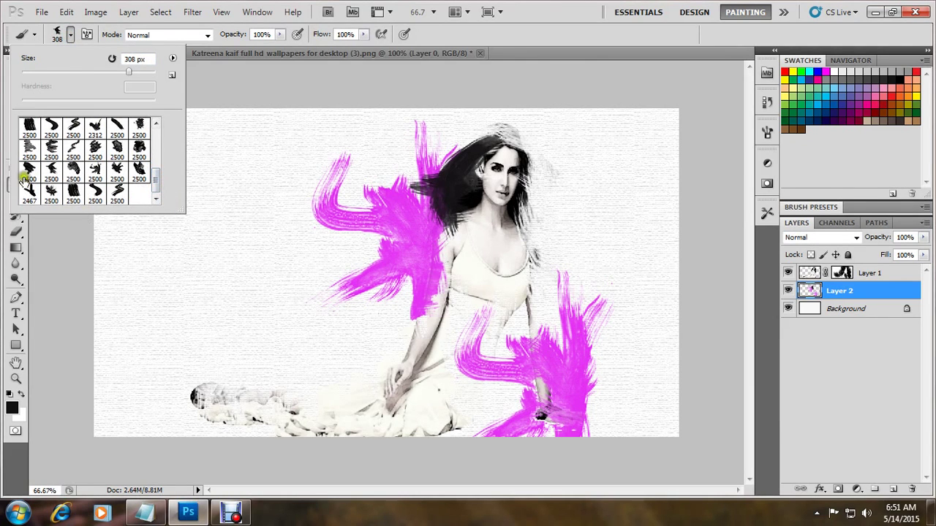
pyautogui.click(28, 173)
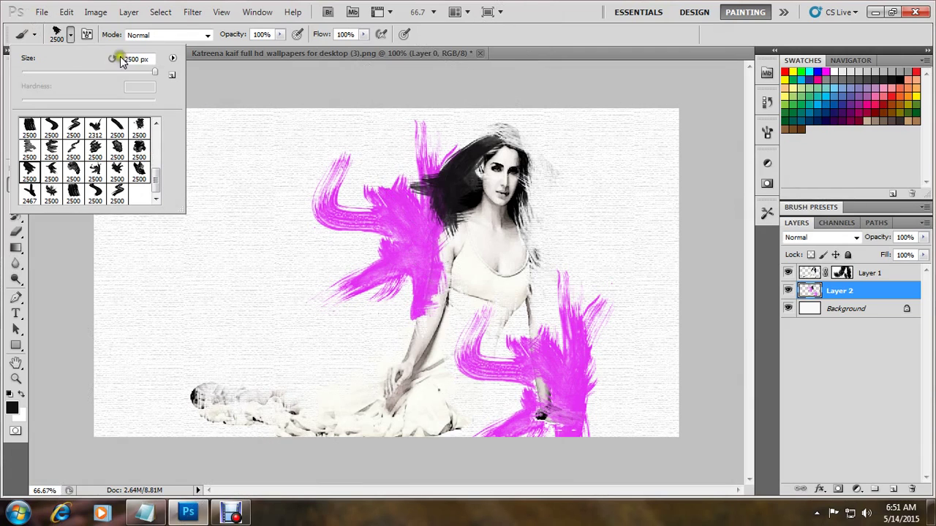
pyautogui.moveTo(152, 76); pyautogui.dragTo(142, 73)
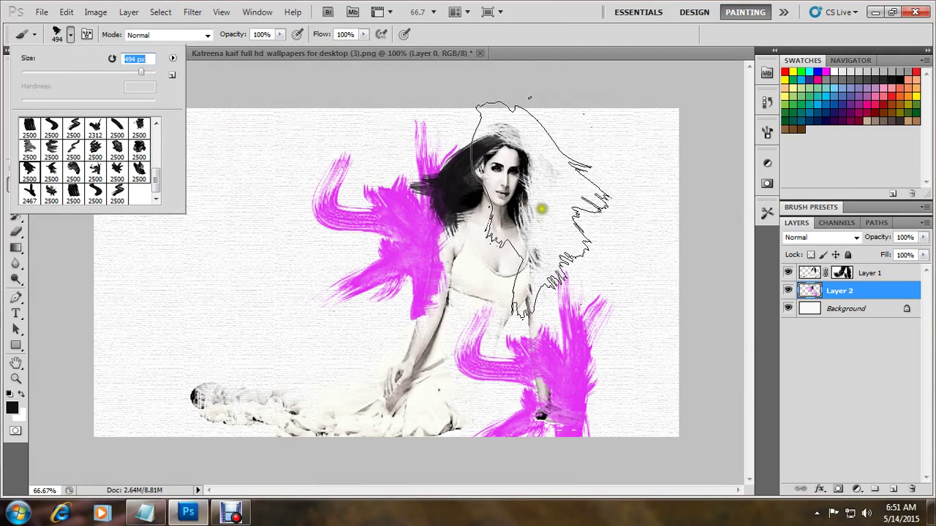
pyautogui.click(590, 235)
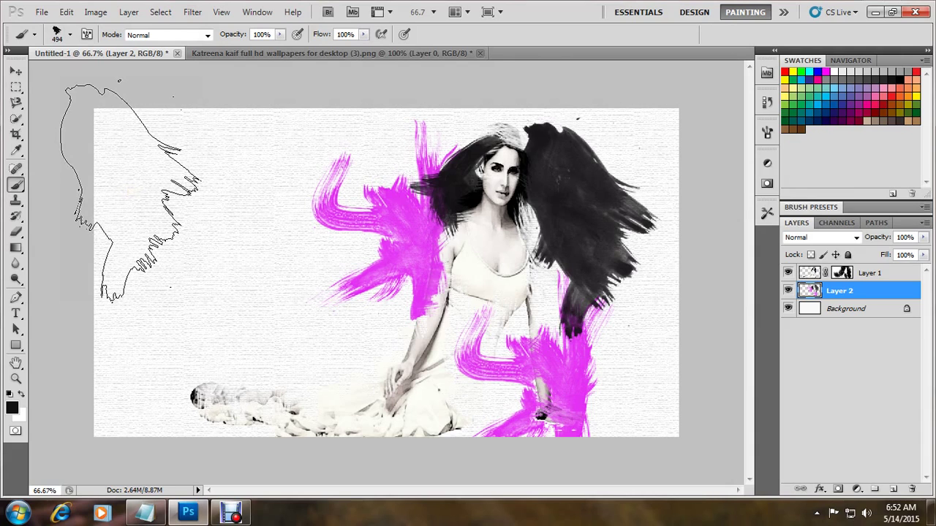
pyautogui.hotkey('ctrl', 'z')
pyautogui.click(68, 35)
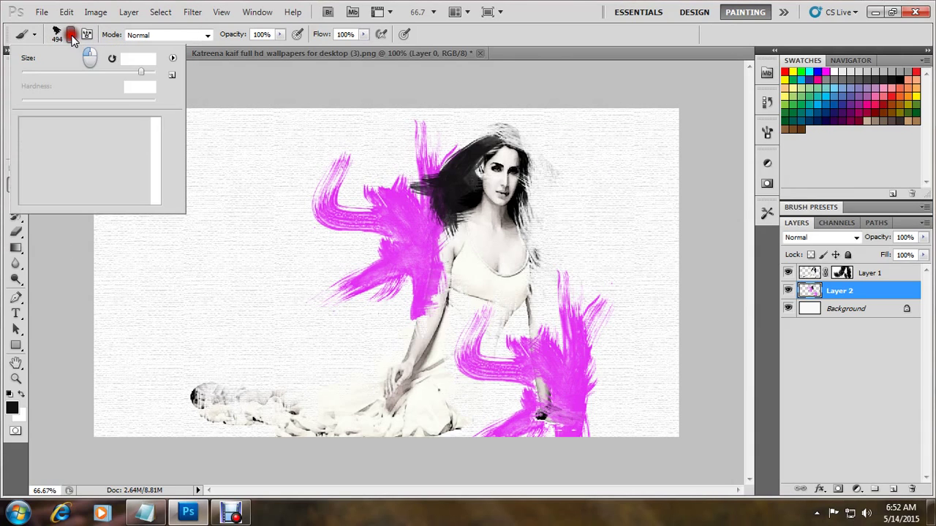
pyautogui.moveTo(141, 71); pyautogui.dragTo(135, 72)
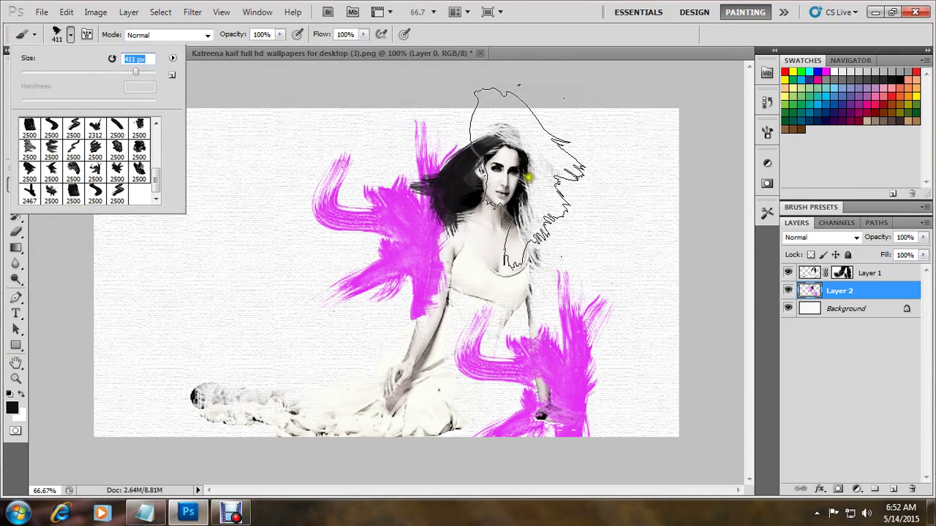
pyautogui.click(581, 226)
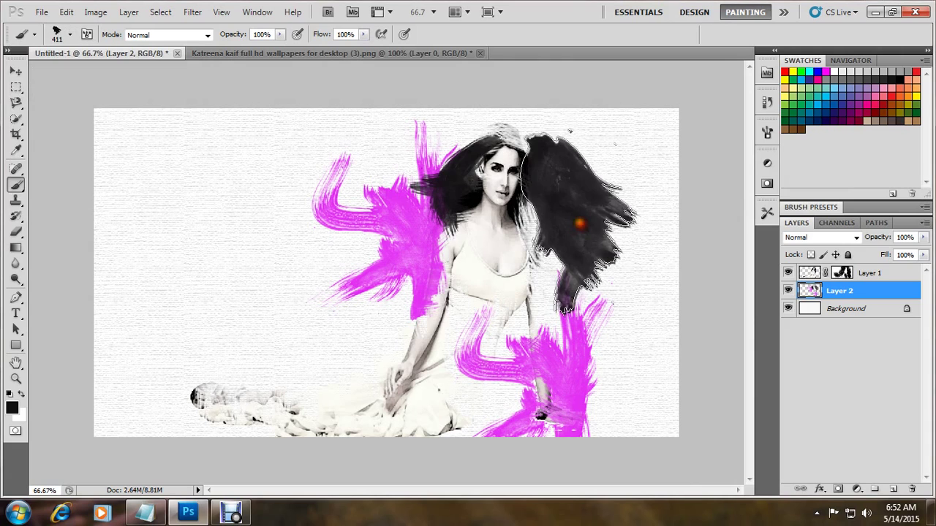
# - Stamp dark hair at the top-right with a 298 px brush, then reduce it to 391 px
pyautogui.click(69, 35)
pyautogui.scroll(-3, 116, 155)
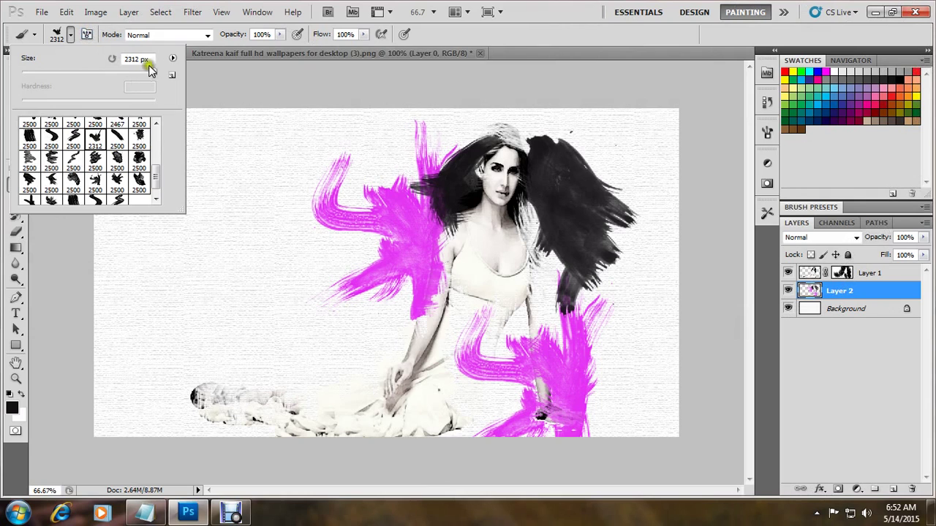
pyautogui.moveTo(129, 77); pyautogui.dragTo(127, 77)
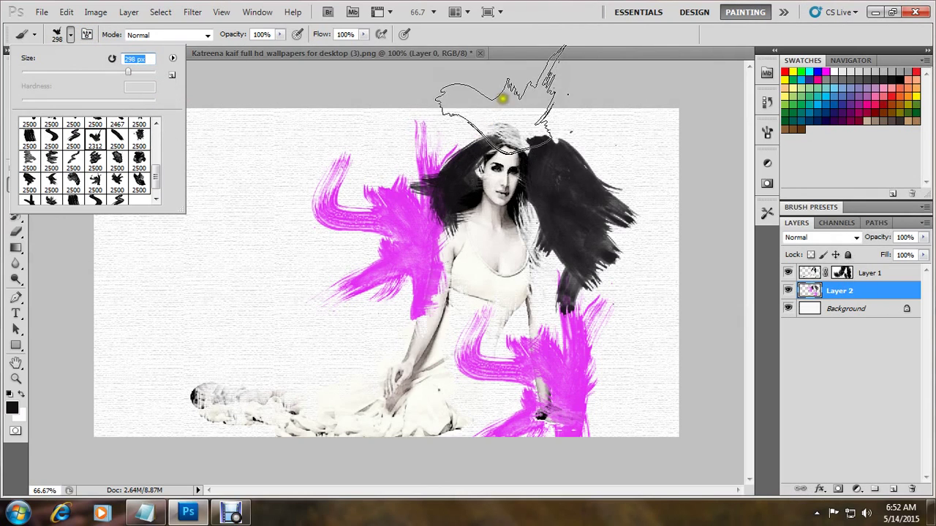
pyautogui.click(508, 89)
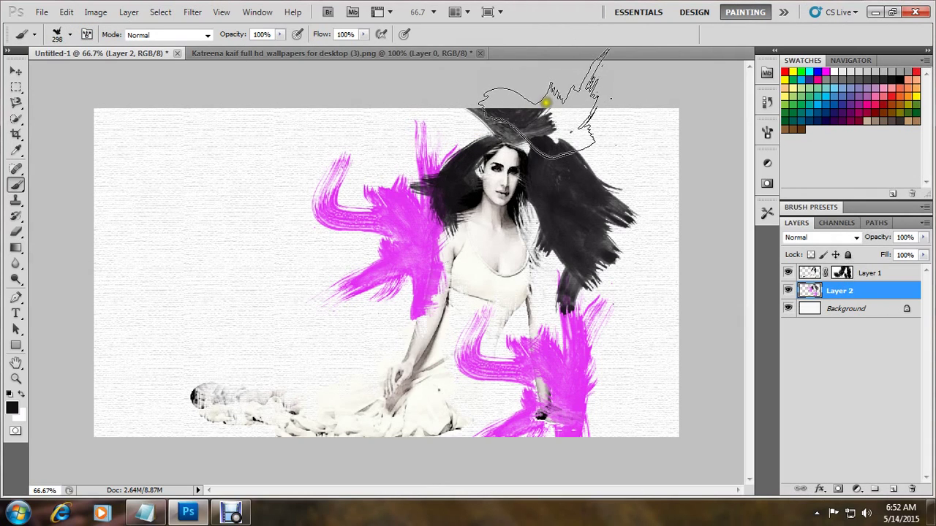
pyautogui.click(545, 111)
pyautogui.click(553, 115)
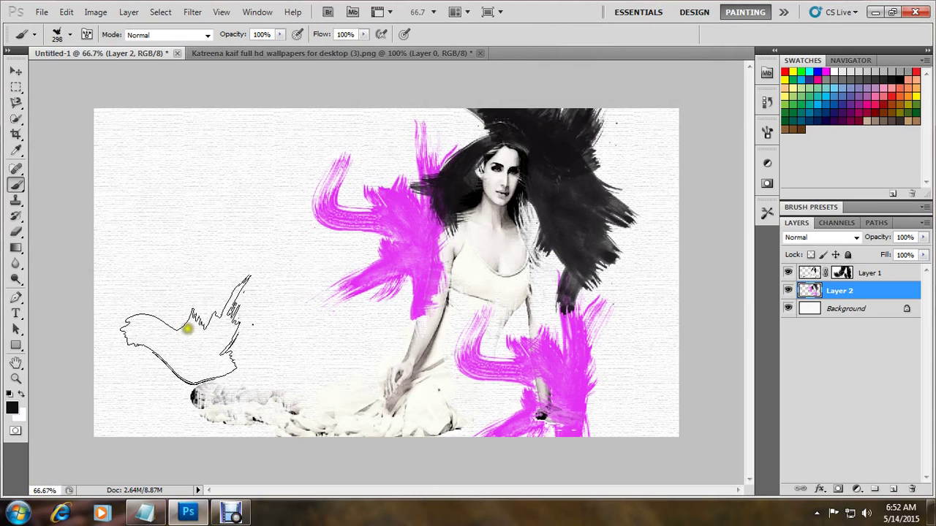
pyautogui.rightClick(358, 181)
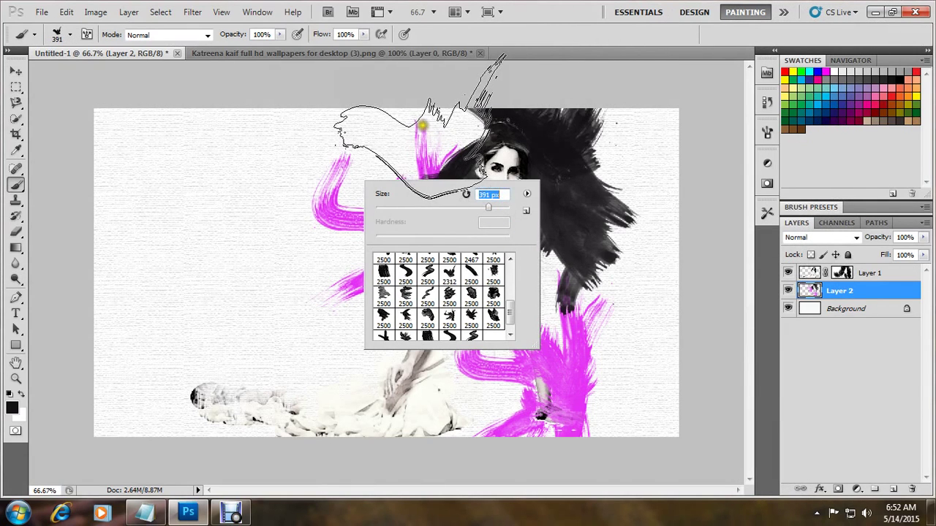
pyautogui.moveTo(495, 217); pyautogui.dragTo(405, 143)
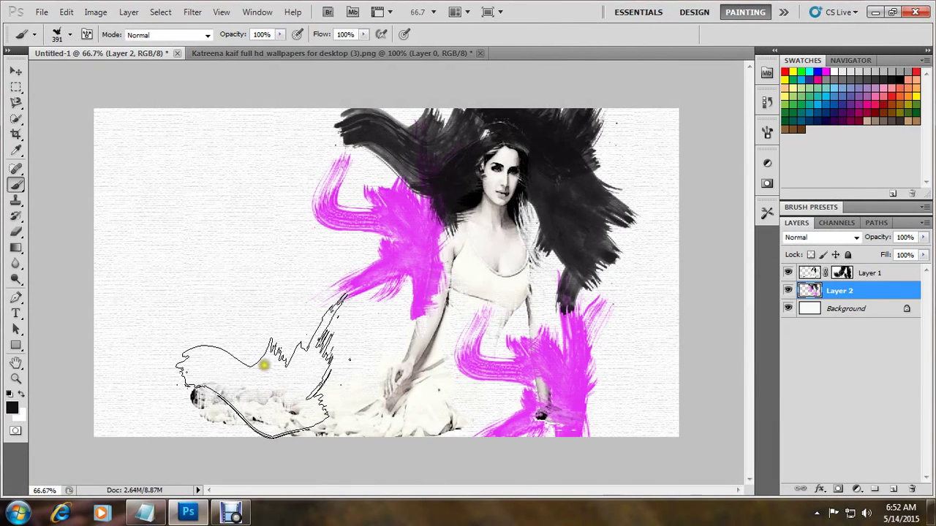
# - Set the foreground to teal #31dfb8 and stamp 960 px strokes on the right and left sides
pyautogui.click(12, 407)
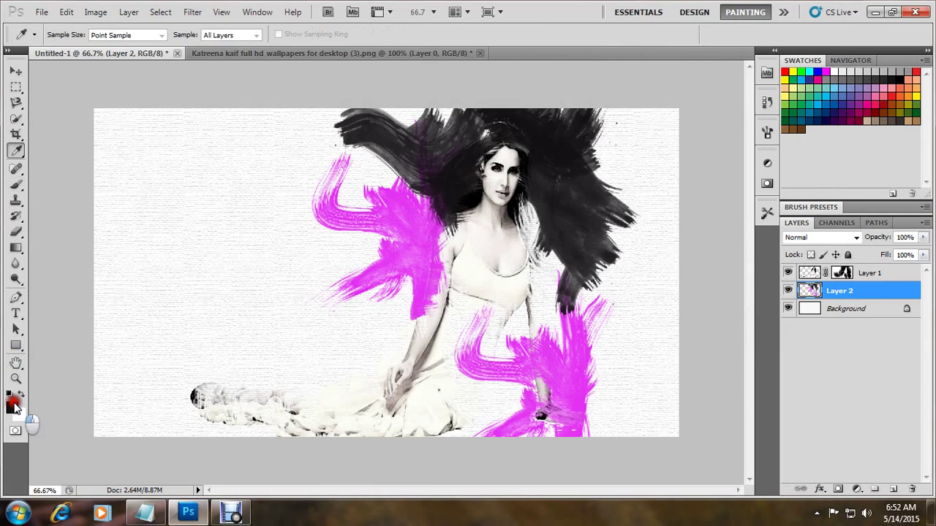
pyautogui.moveTo(434, 170)
pyautogui.mouseDown()
pyautogui.moveTo(443, 201)
pyautogui.moveTo(477, 214)
pyautogui.mouseUp()
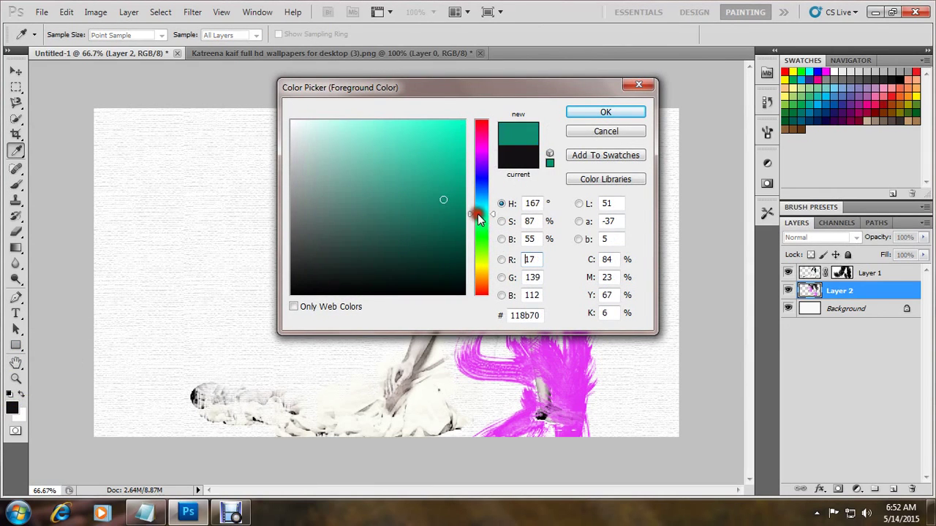
pyautogui.click(608, 115)
pyautogui.click(64, 40)
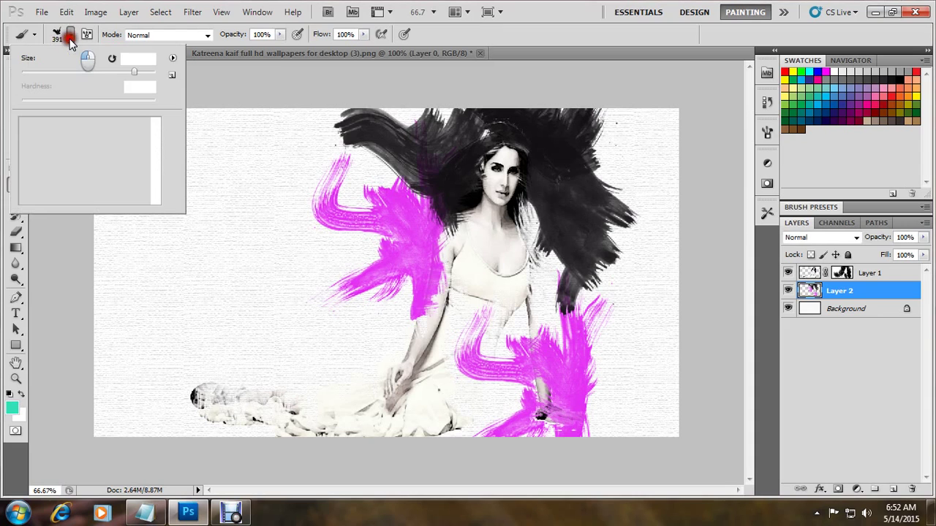
pyautogui.scroll(1, 85, 163)
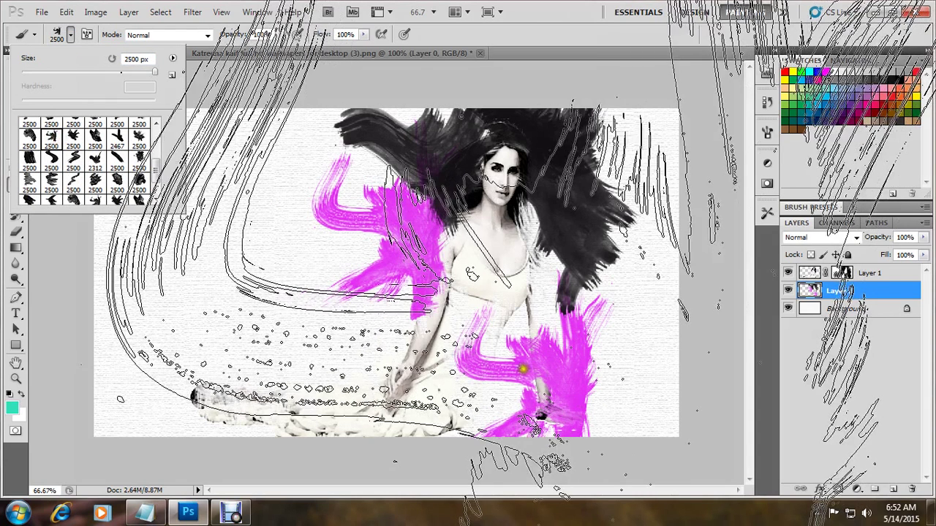
pyautogui.moveTo(154, 75); pyautogui.dragTo(148, 72)
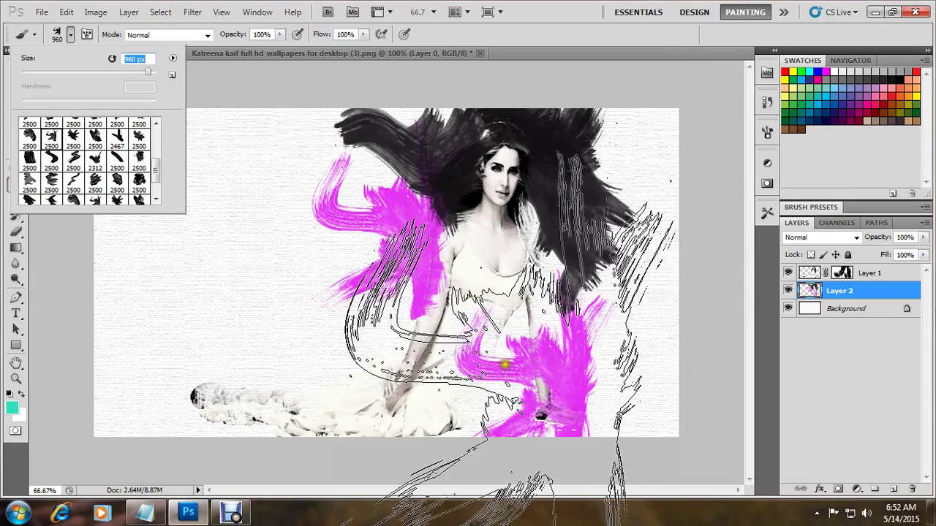
pyautogui.click(569, 336)
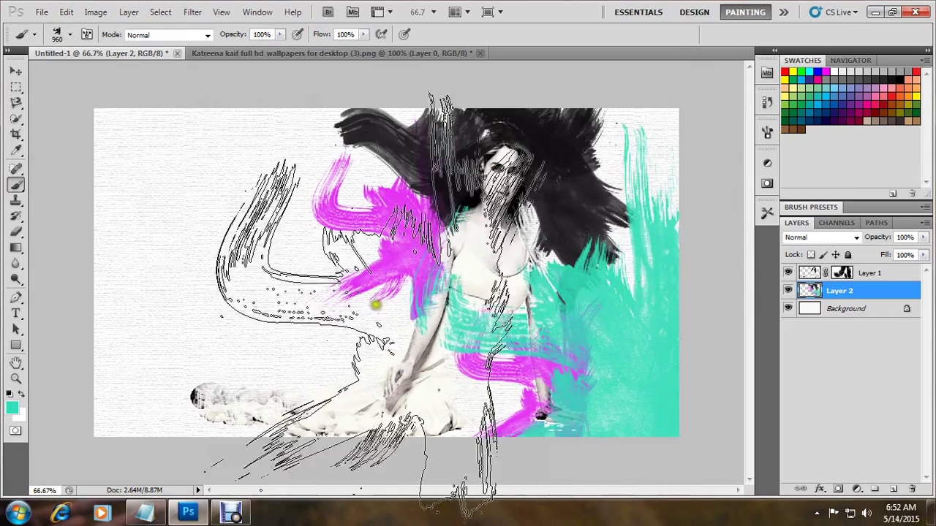
pyautogui.click(310, 322)
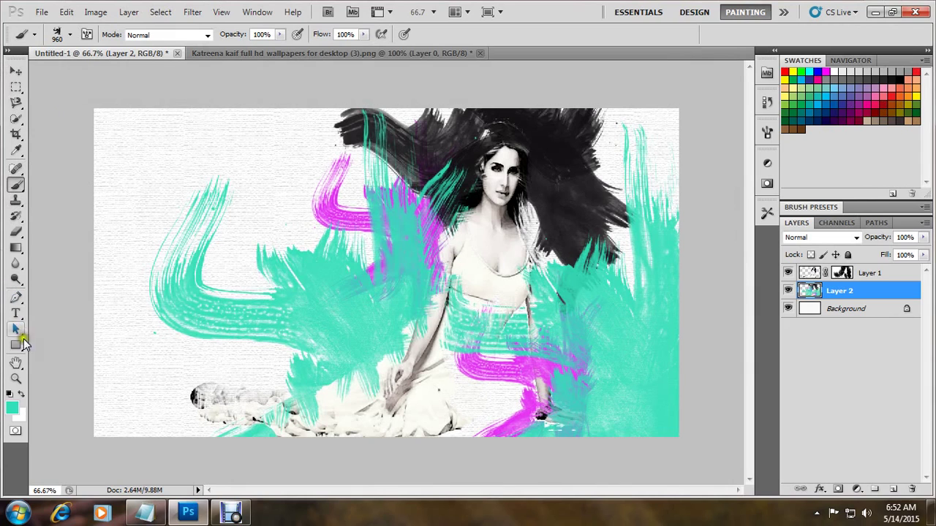
# - Set the foreground to a rich blue and paint strokes across the lower left
pyautogui.click(15, 408)
pyautogui.click(479, 193)
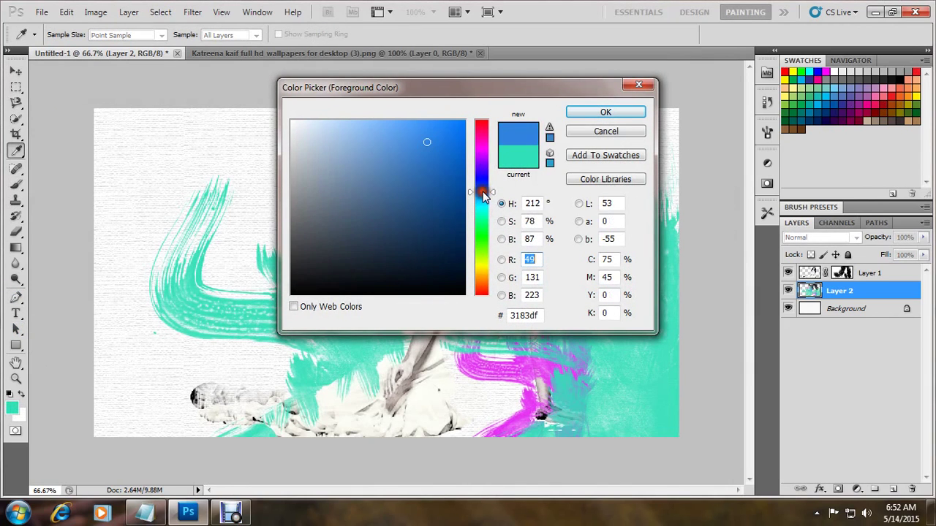
pyautogui.moveTo(488, 204); pyautogui.dragTo(488, 184)
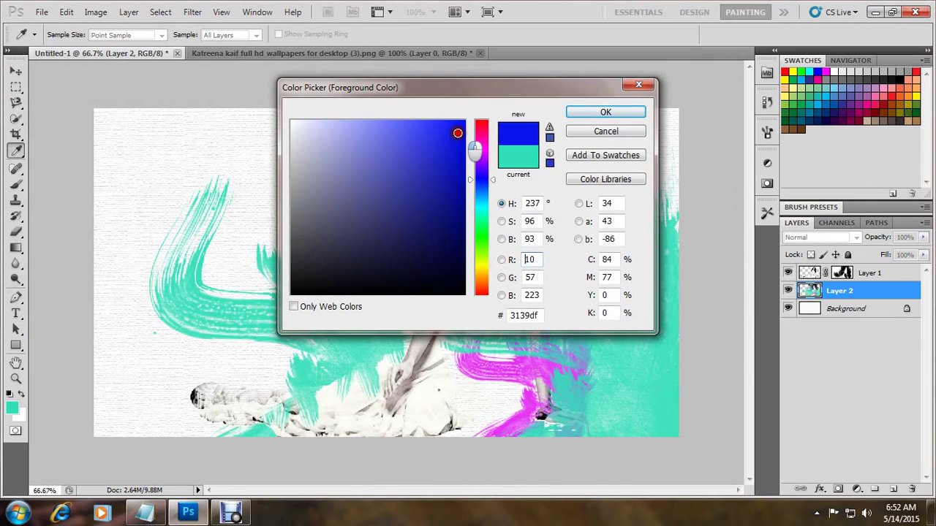
pyautogui.click(605, 113)
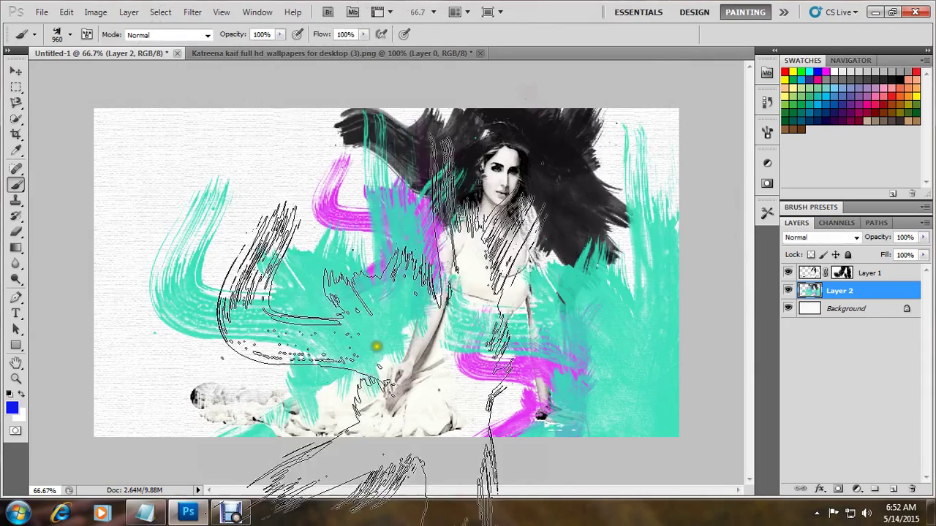
pyautogui.moveTo(219, 329); pyautogui.dragTo(340, 449)
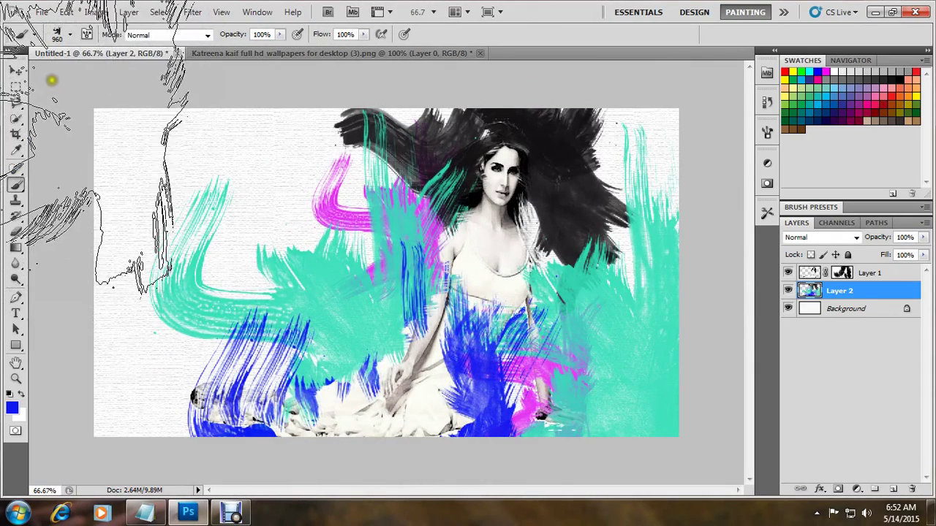
# - Resize the brush to 422 px and stamp blue strokes on the right and upper left
pyautogui.click(69, 34)
pyautogui.scroll(-3, 82, 165)
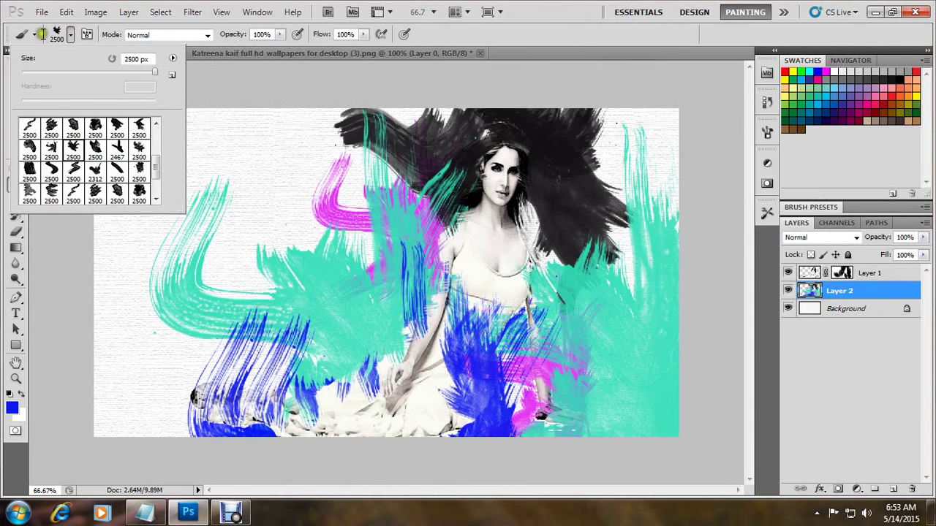
pyautogui.moveTo(143, 77); pyautogui.dragTo(136, 73)
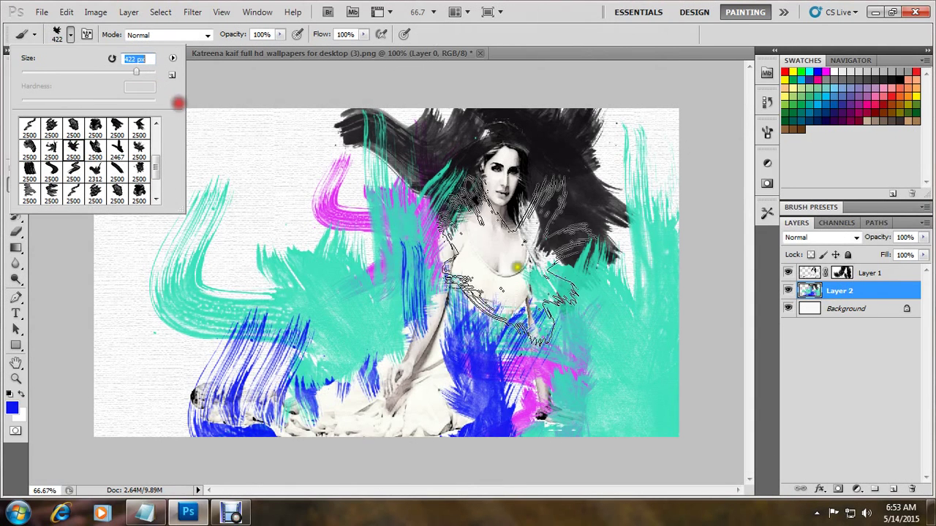
pyautogui.click(599, 244)
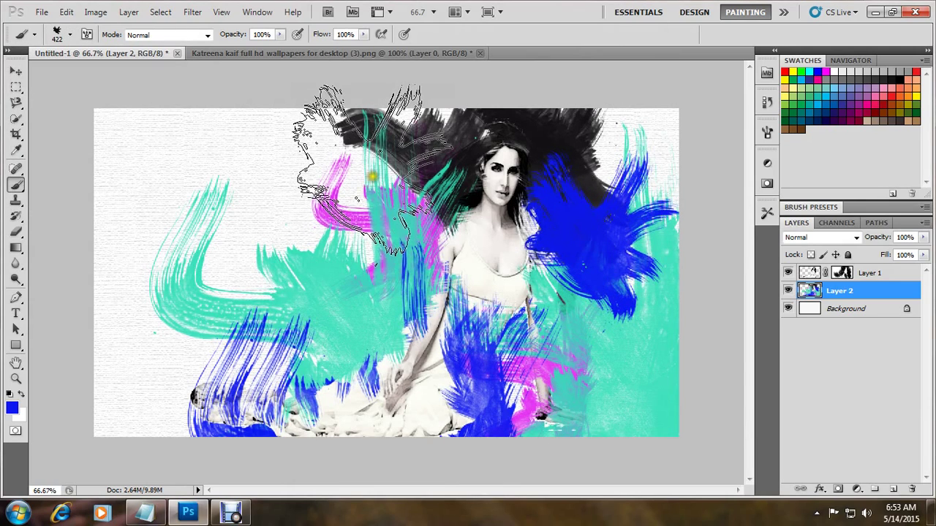
pyautogui.click(374, 179)
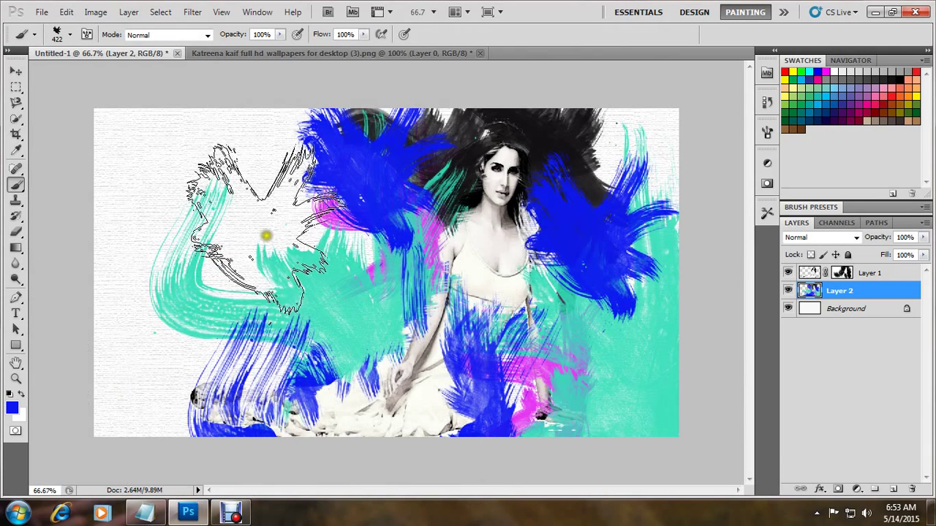
pyautogui.click(69, 35)
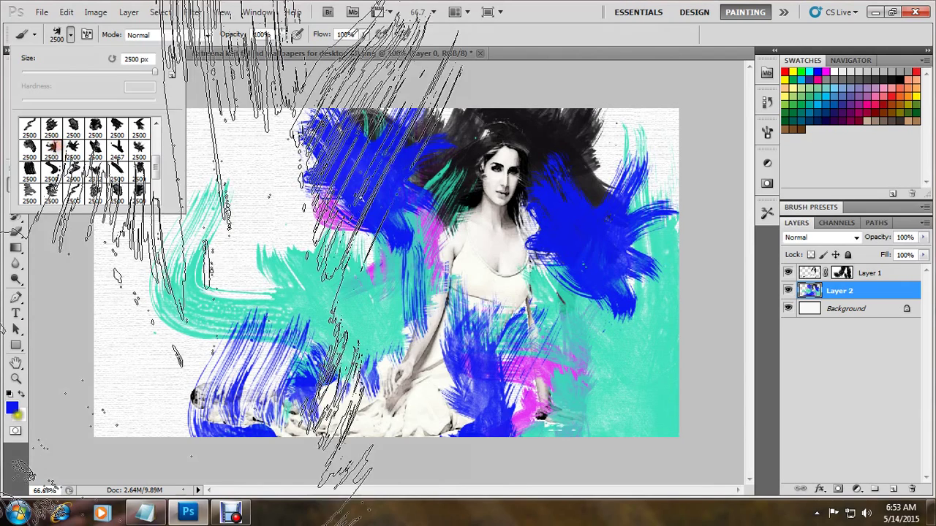
# - Set the foreground to magenta and resize the brush to 569 px
pyautogui.click(12, 407)
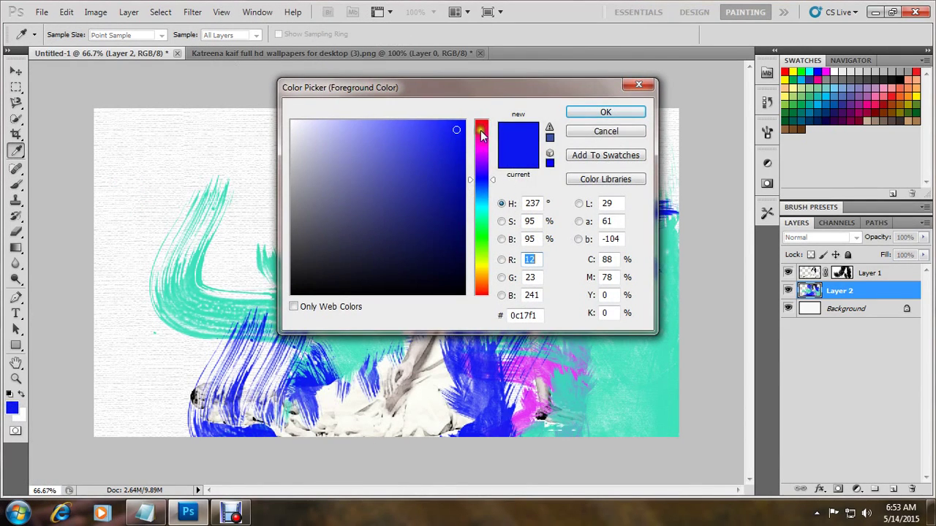
pyautogui.moveTo(480, 134); pyautogui.dragTo(488, 138)
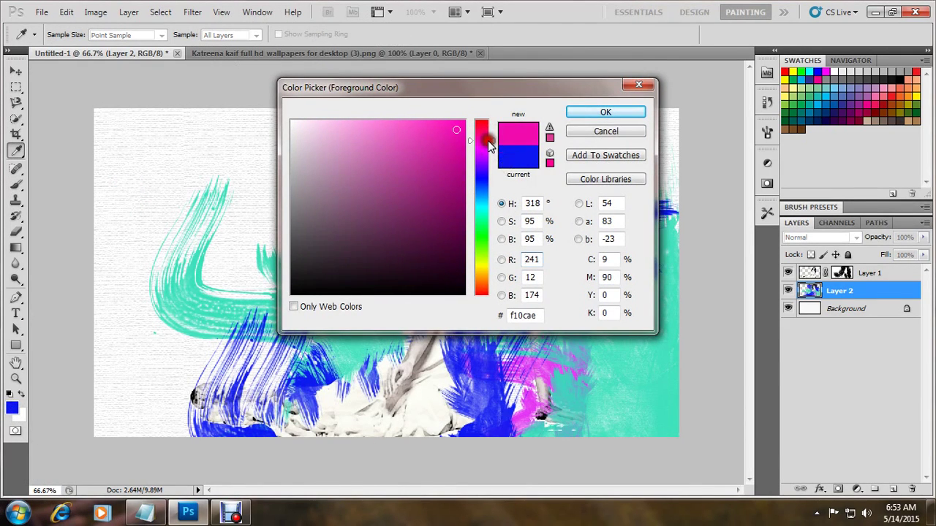
pyautogui.click(598, 112)
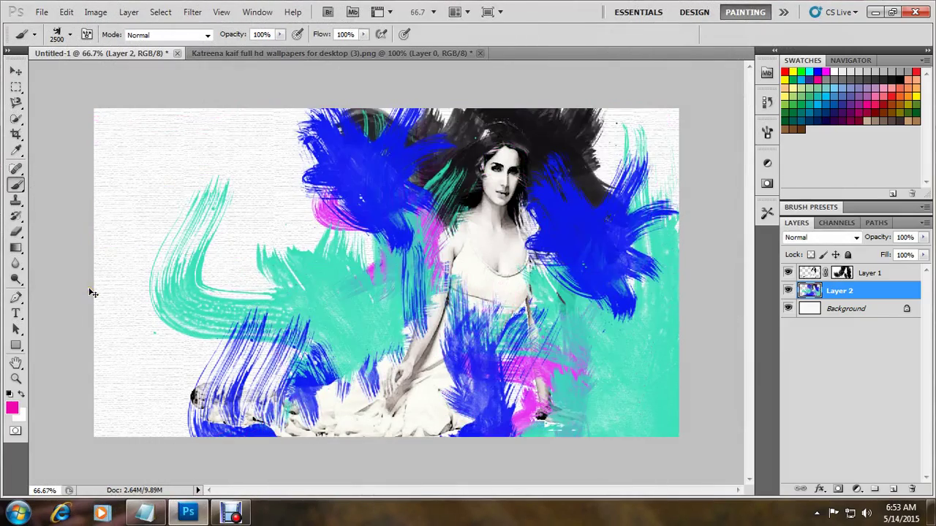
pyautogui.click(70, 35)
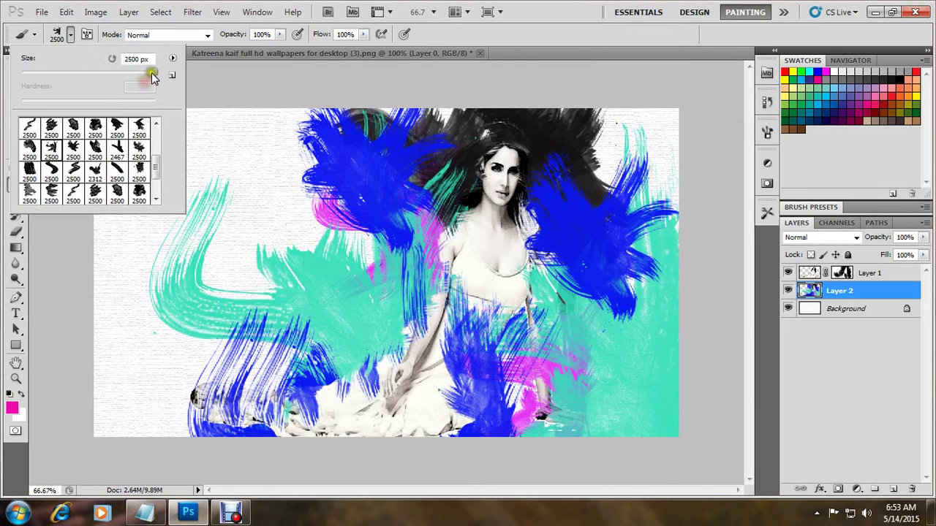
pyautogui.moveTo(136, 76); pyautogui.dragTo(146, 73)
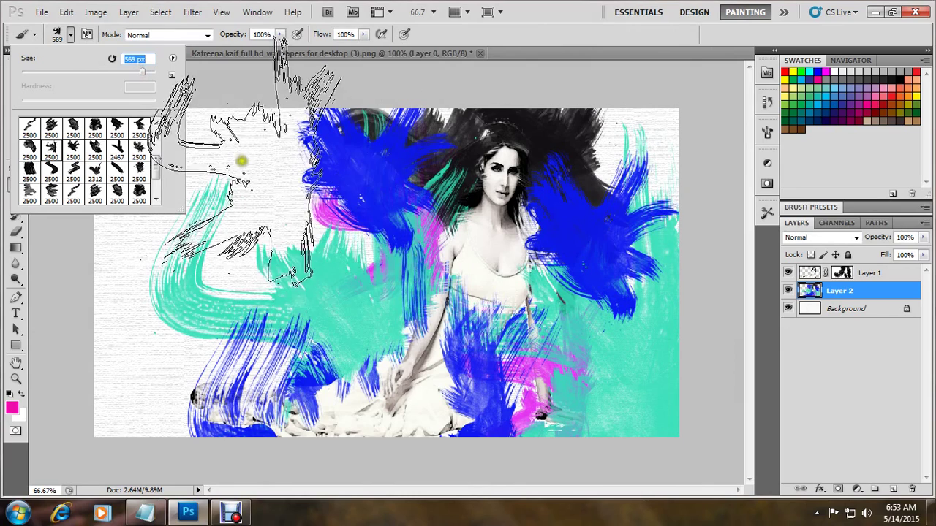
# - Paint magenta strokes across the middle, right side, upper right and lower-left dress
pyautogui.moveTo(374, 272); pyautogui.dragTo(591, 324)
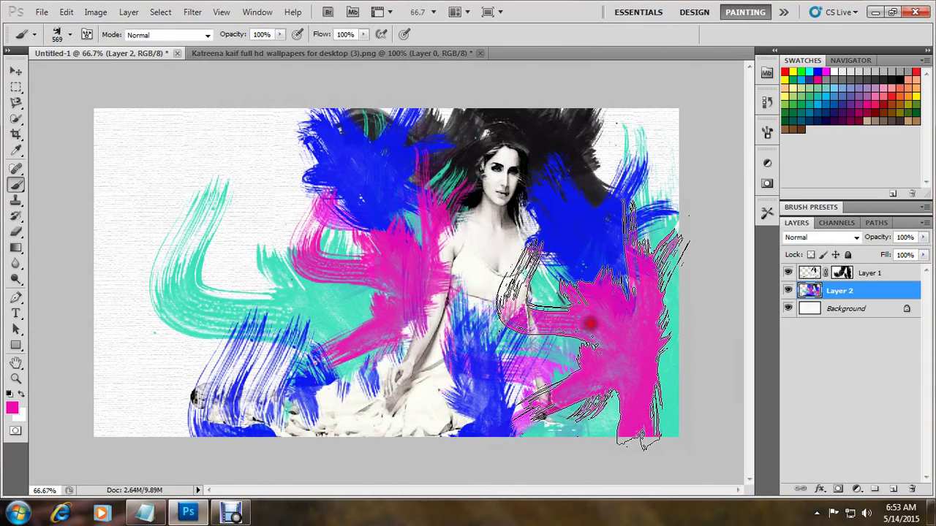
pyautogui.click(591, 324)
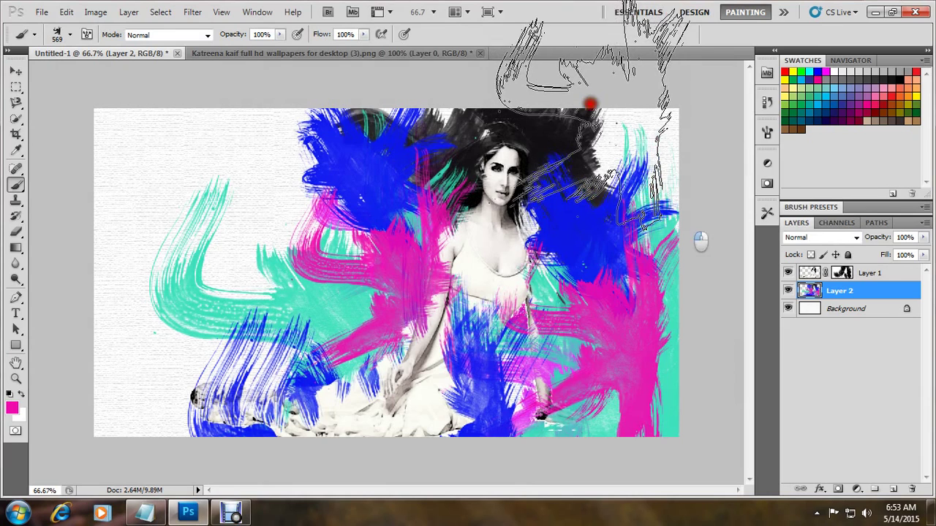
pyautogui.moveTo(590, 104); pyautogui.dragTo(562, 263)
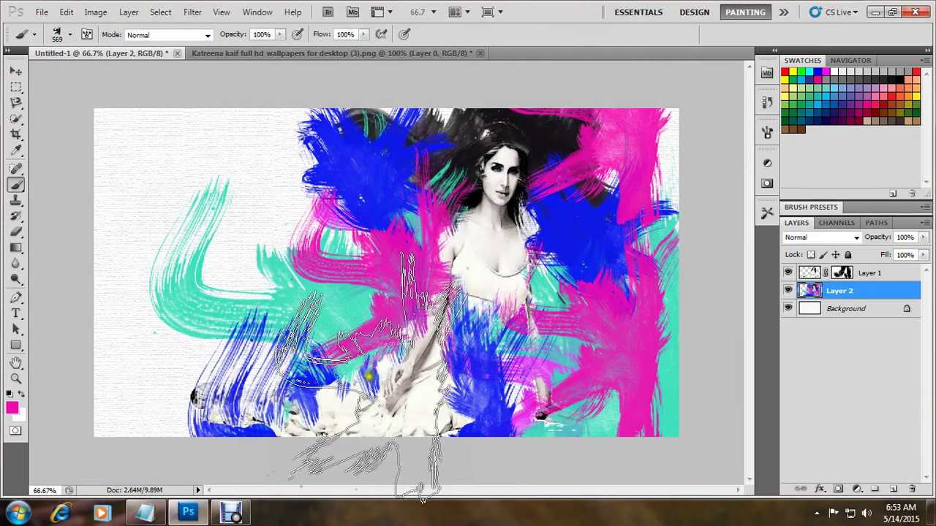
pyautogui.click(369, 391)
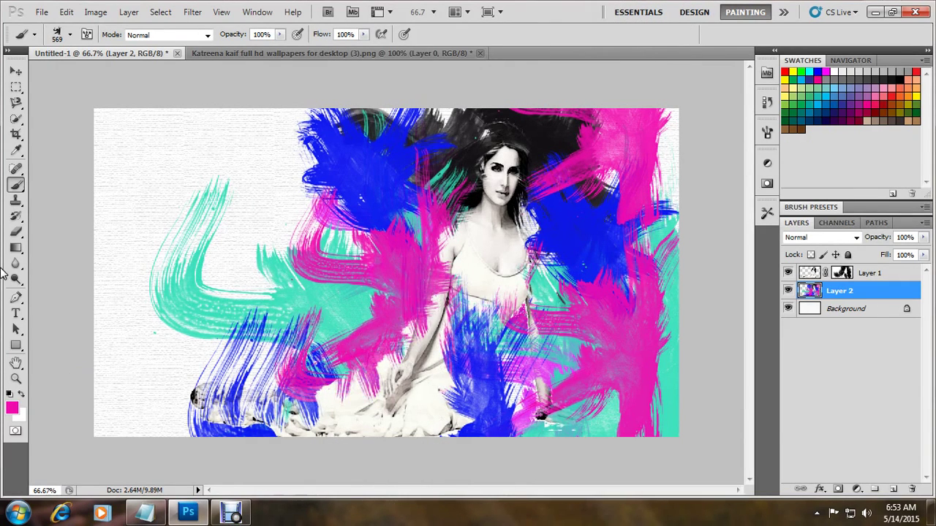
# - Switch to cyan #0affe5 and paint strokes above her head and around her lower-right arm
pyautogui.click(11, 411)
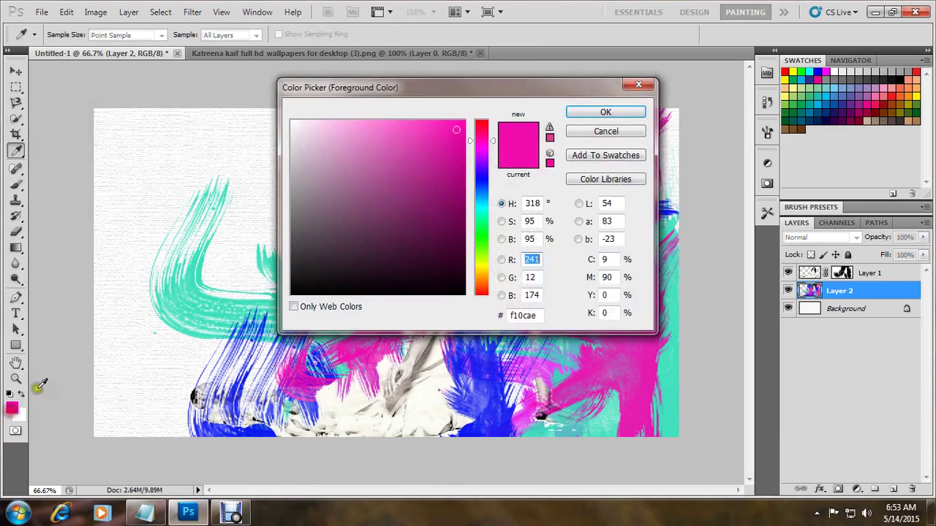
pyautogui.moveTo(482, 220); pyautogui.dragTo(481, 247)
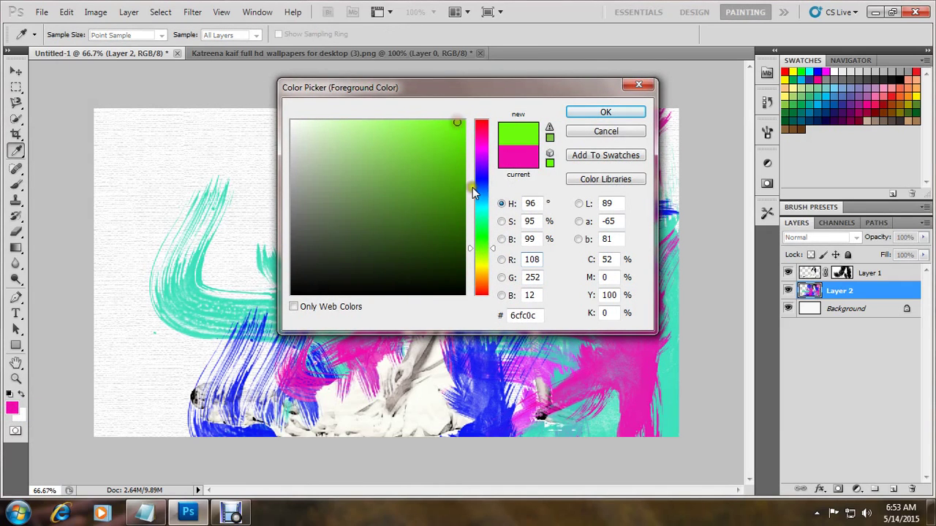
pyautogui.moveTo(476, 203); pyautogui.dragTo(481, 211)
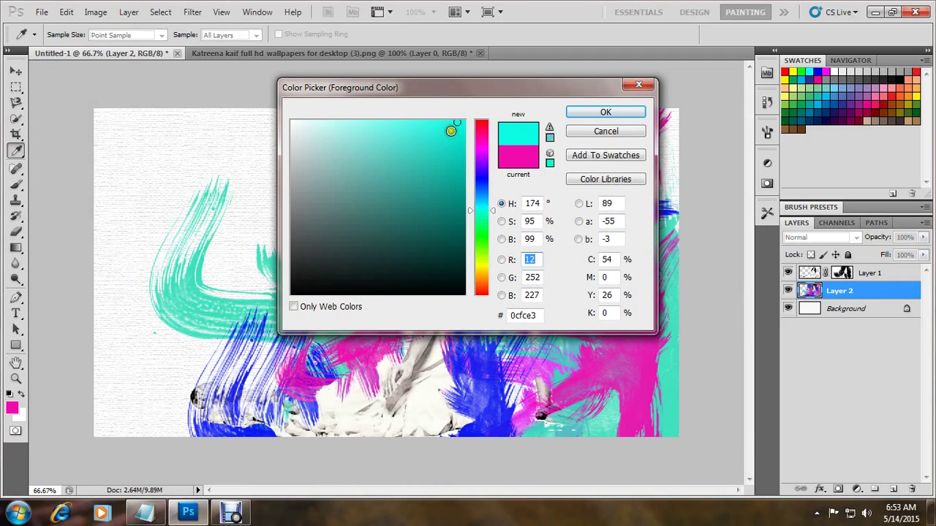
pyautogui.click(601, 110)
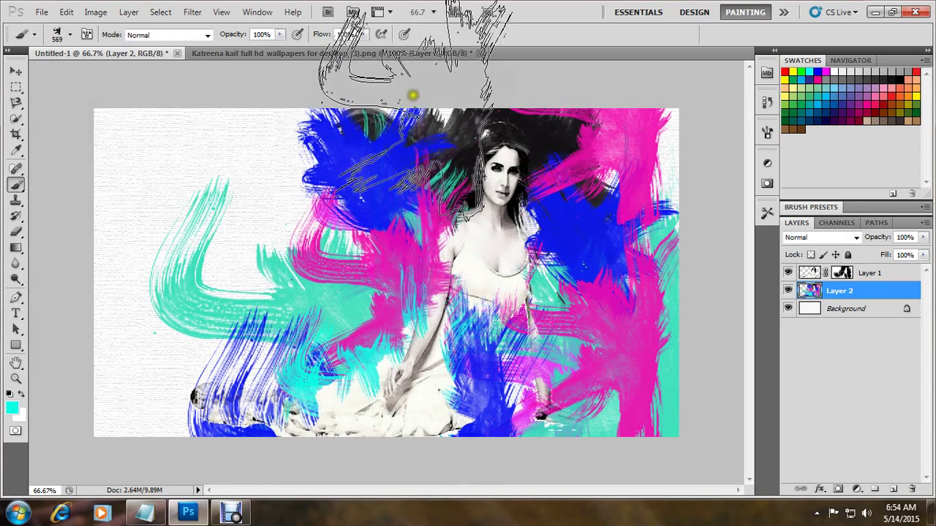
pyautogui.moveTo(414, 94); pyautogui.dragTo(416, 88)
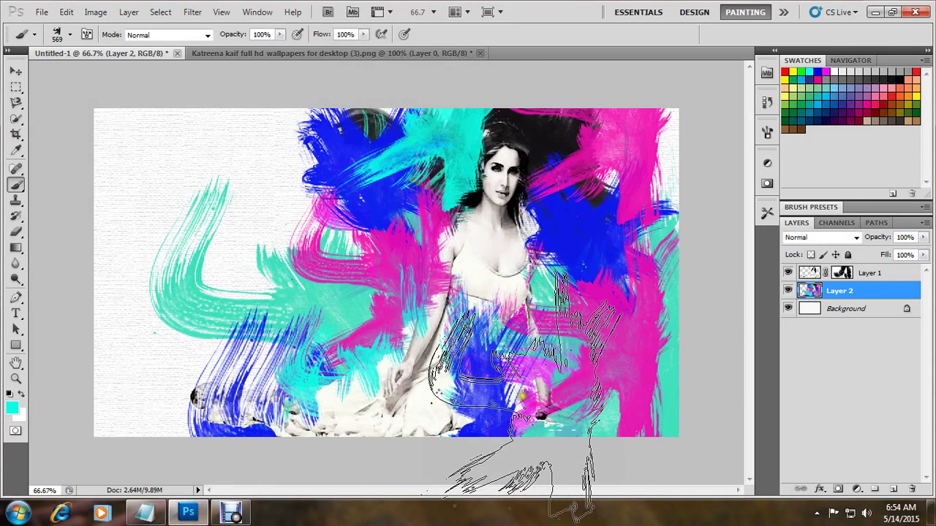
pyautogui.moveTo(589, 364); pyautogui.dragTo(521, 396)
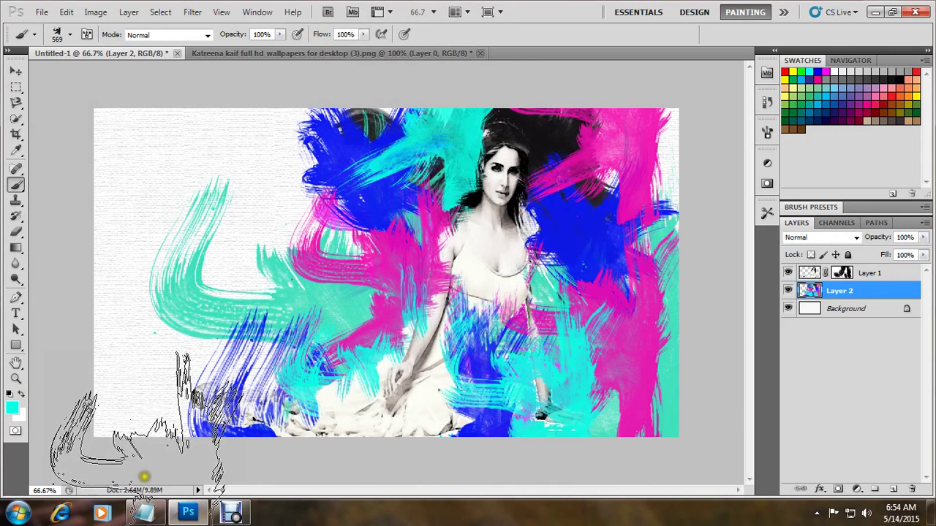
# - Set the foreground colour to bright green
pyautogui.click(16, 404)
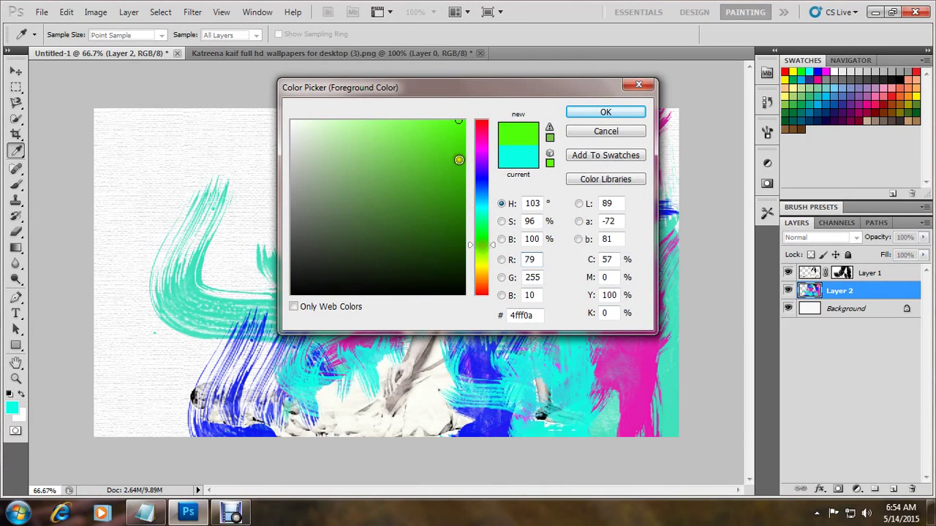
pyautogui.click(451, 133)
pyautogui.click(601, 113)
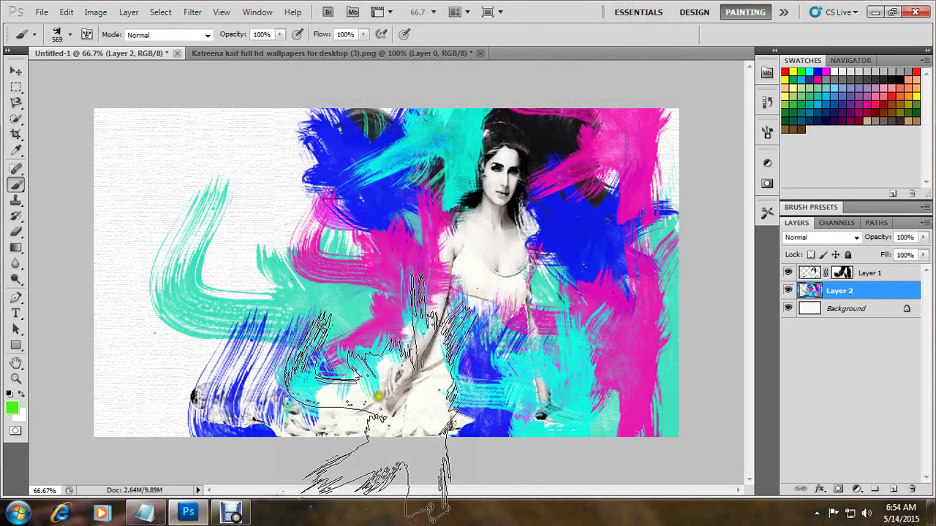
# - Paint green strokes above the shoulder and across the lap with a 432 px watercolor brush
pyautogui.click(61, 38)
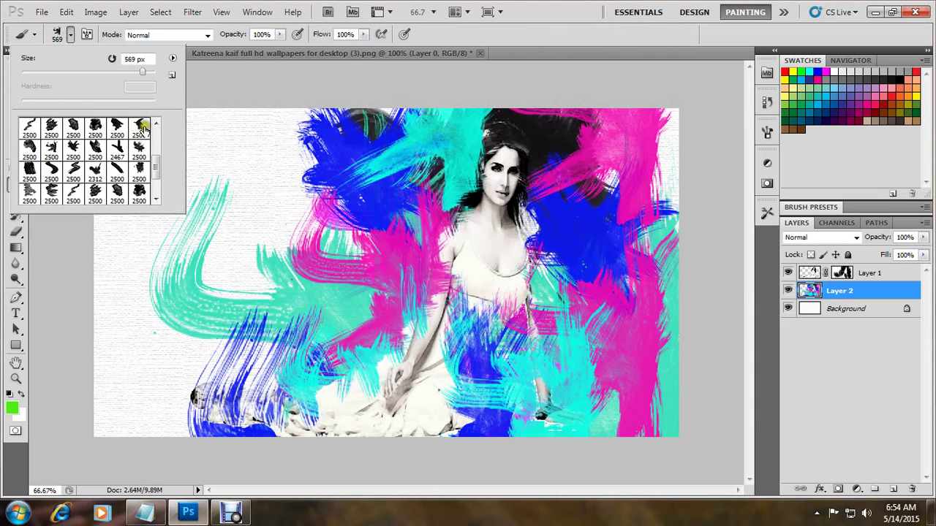
pyautogui.click(143, 129)
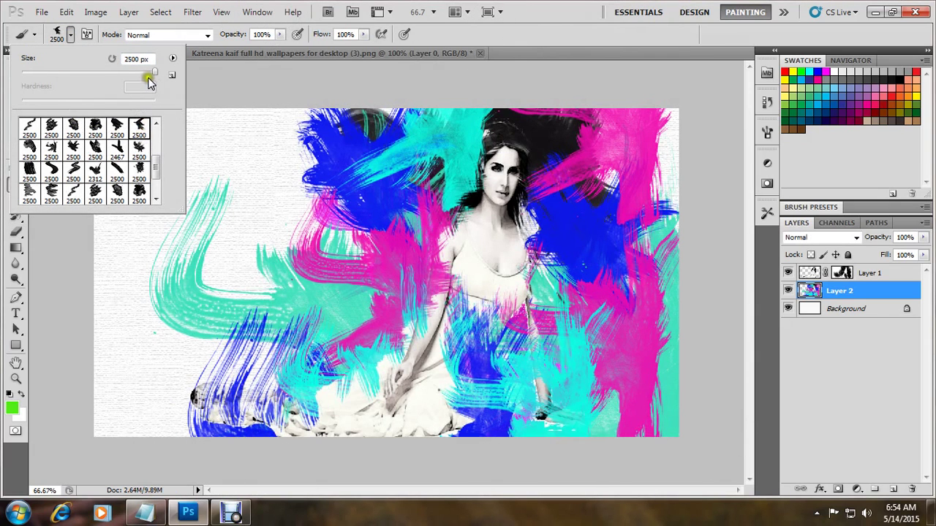
pyautogui.moveTo(145, 79); pyautogui.dragTo(137, 77)
pyautogui.click(423, 378)
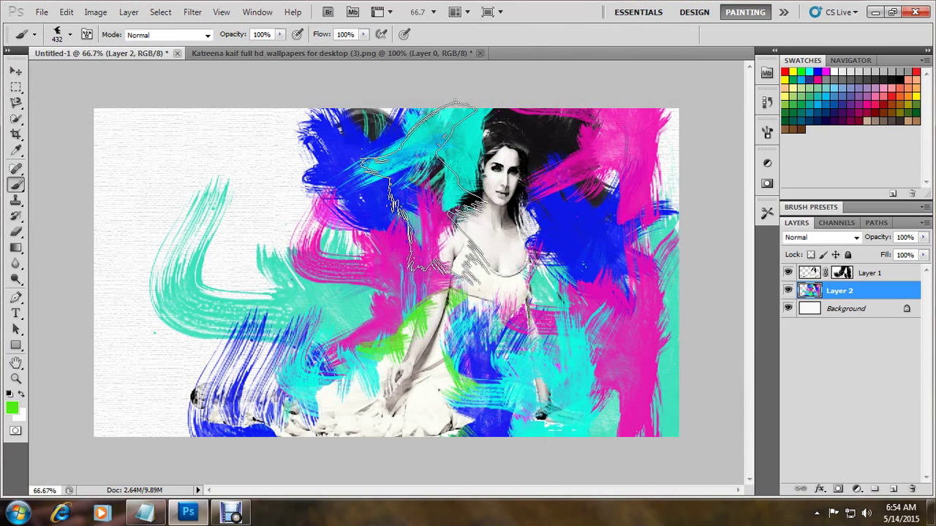
pyautogui.click(420, 188)
pyautogui.moveTo(230, 513)
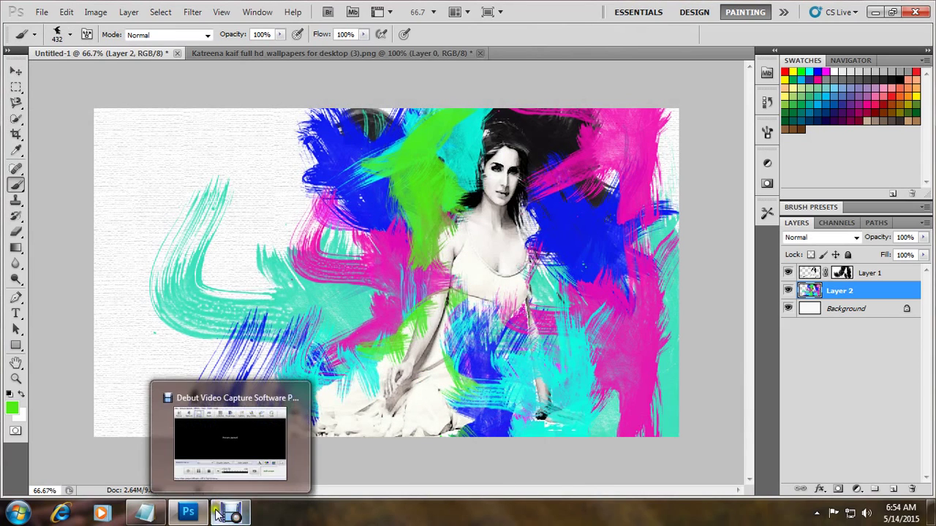
pyautogui.click(39, 13)
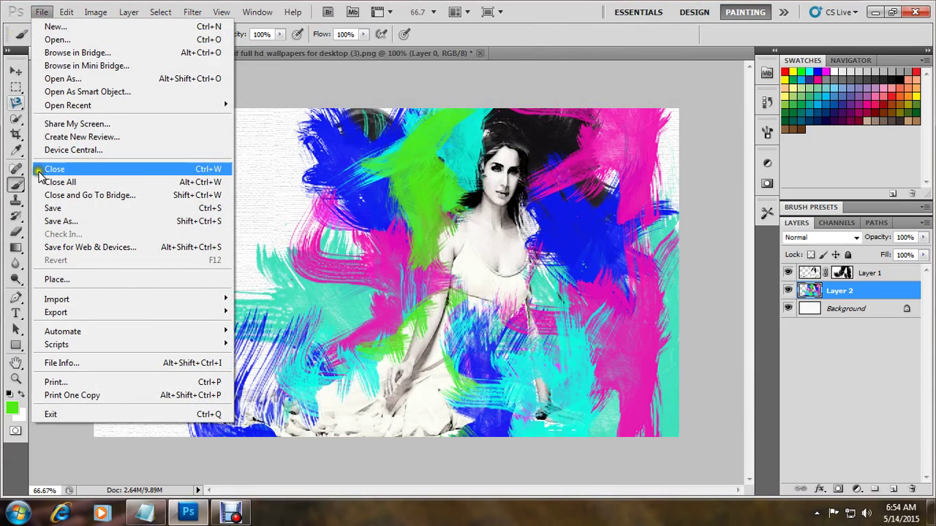
# - Start a Save As in JPEG format to the Desktop, declining to overwrite Untitled-1.jpg
pyautogui.click(60, 223)
pyautogui.click(562, 325)
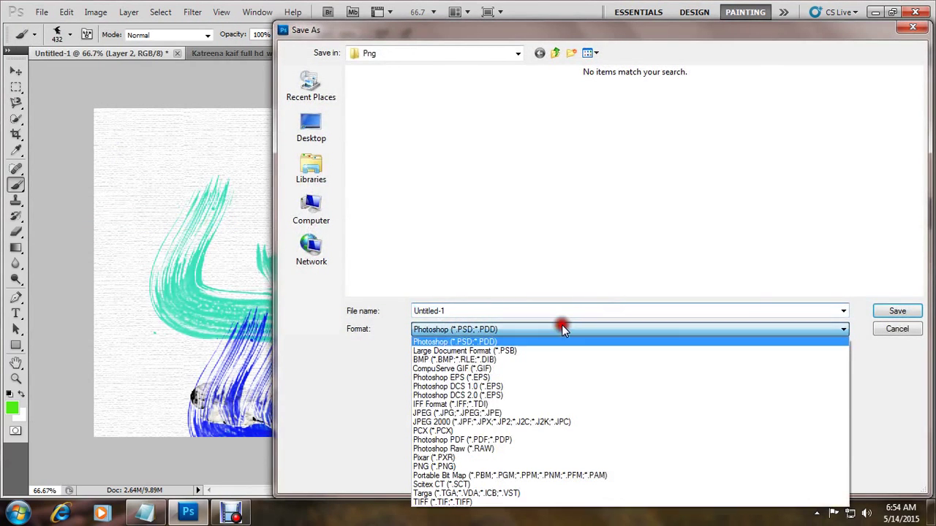
pyautogui.click(474, 413)
pyautogui.click(312, 130)
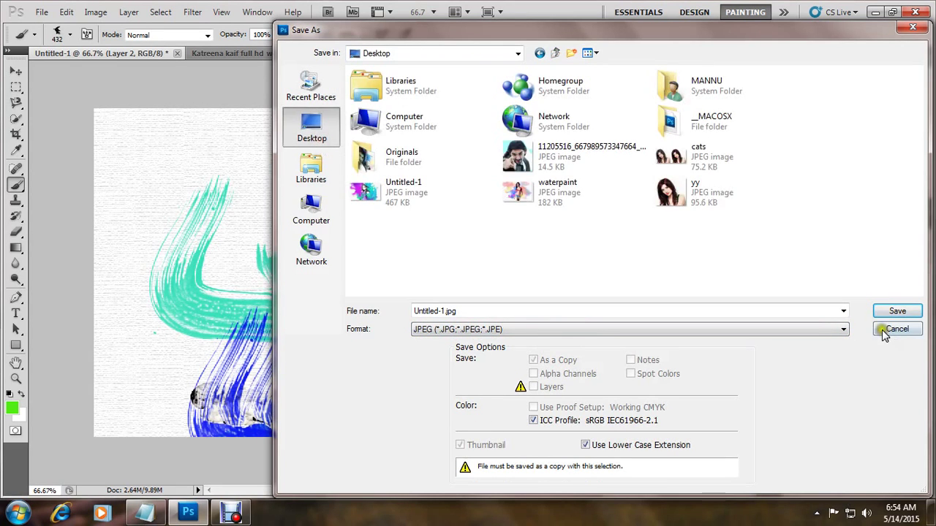
pyautogui.click(898, 311)
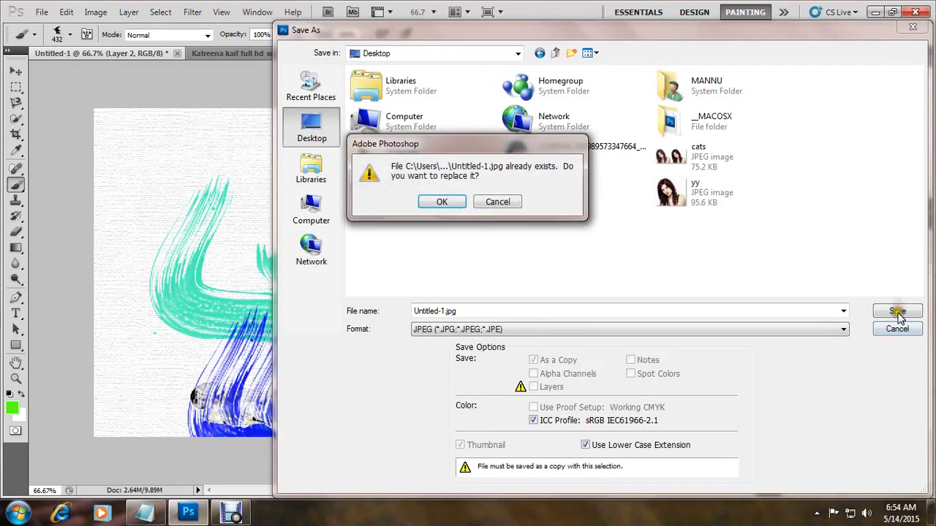
pyautogui.click(504, 203)
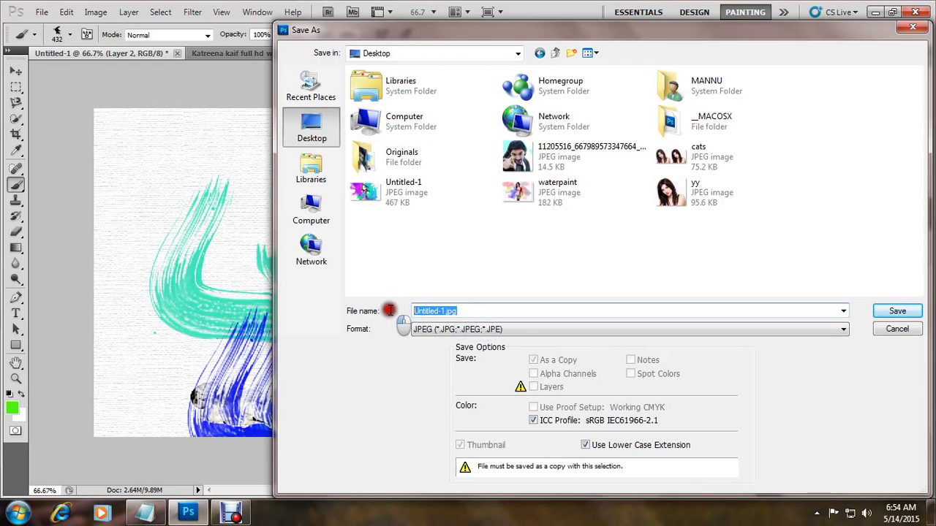
# - Name the file 'watss' and confirm to reach the JPEG Options
pyautogui.write('p')
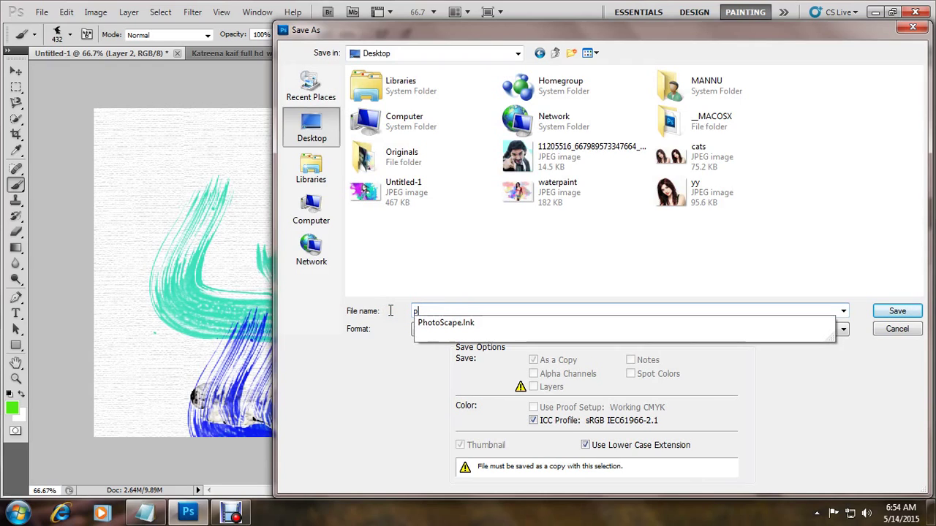
pyautogui.press('BackSpace')
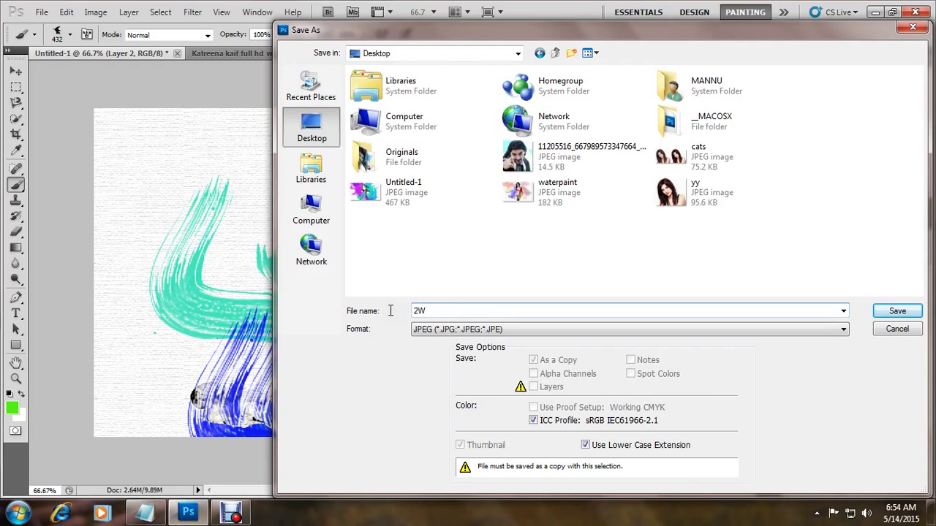
pyautogui.write('waterpa')
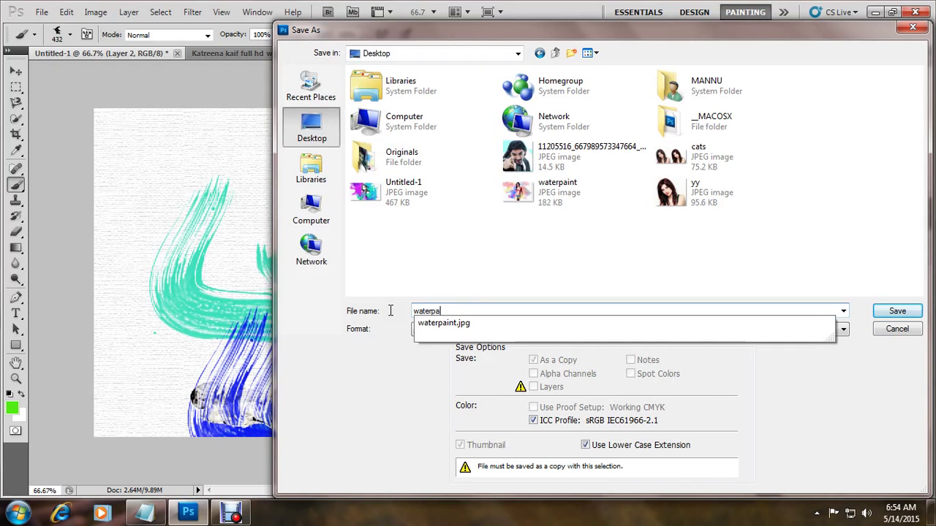
pyautogui.write('tss')
pyautogui.press('Return')
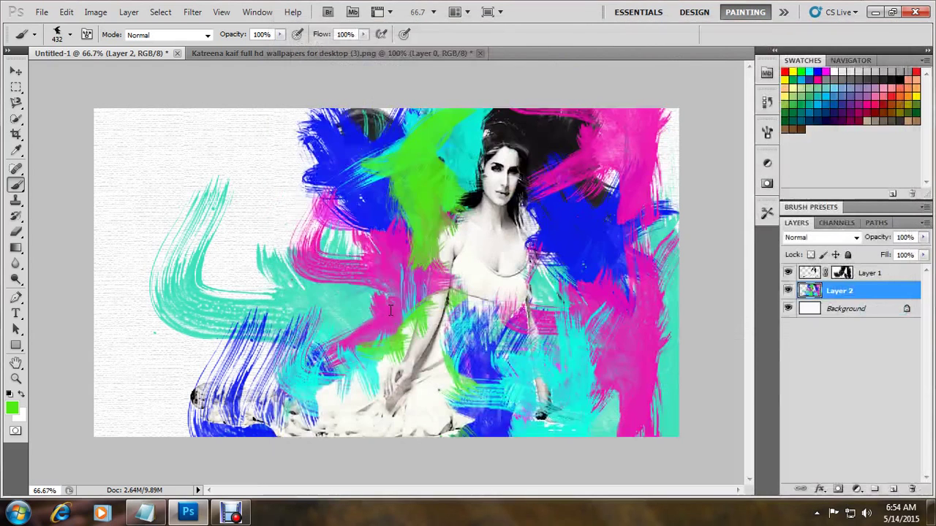